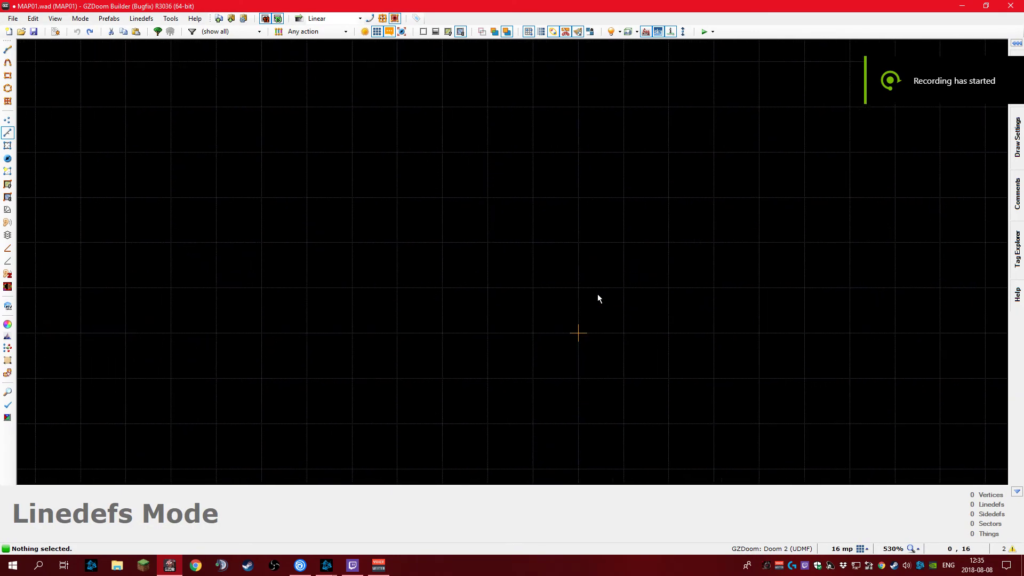
Draw a 128 by 128 rectangular sector centred on the map origin, and undo it
scroll(579, 295, down, 1)
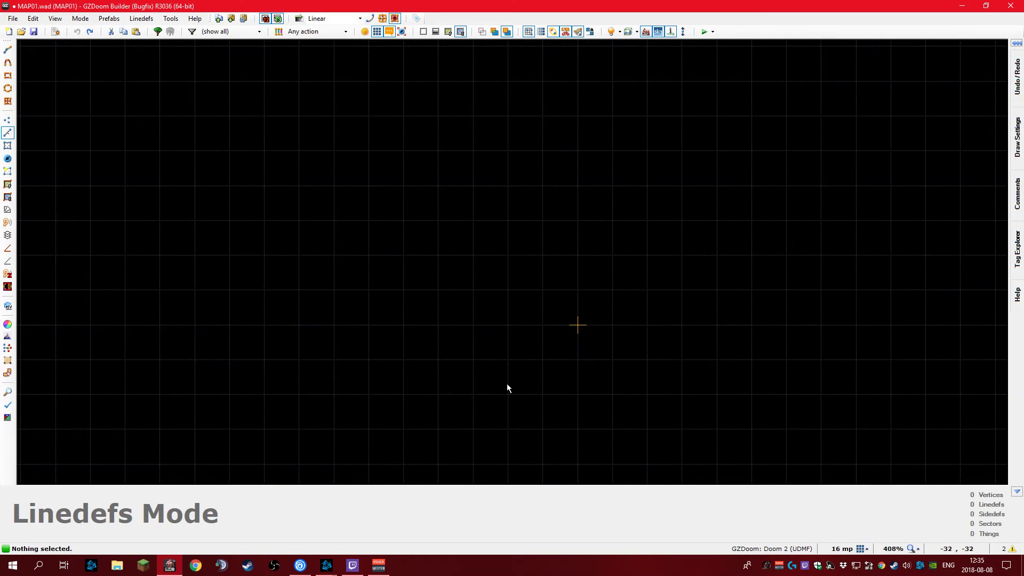
key(ctrl+shift+d)
click(440, 460)
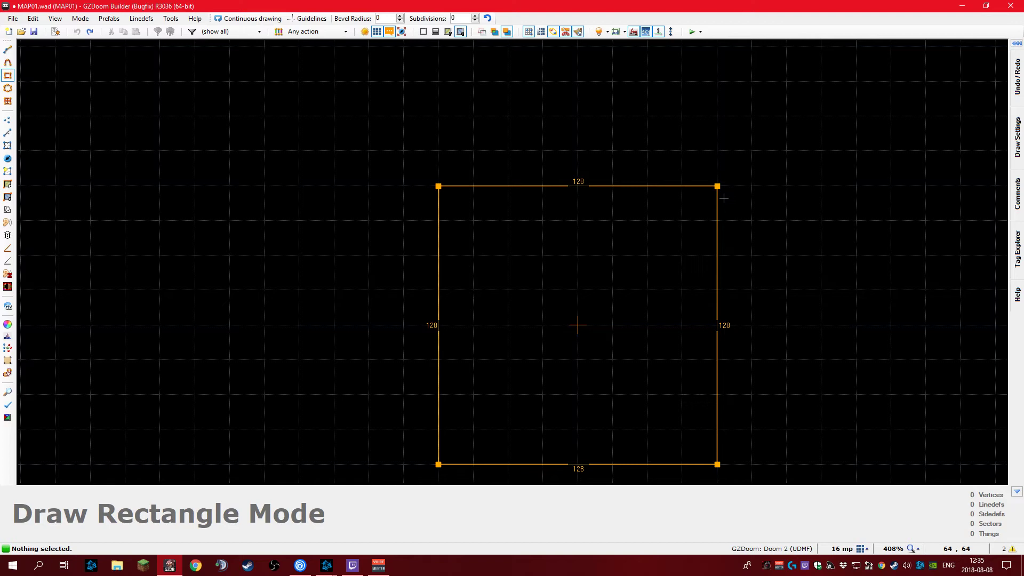
drag(724, 198, 724, 199)
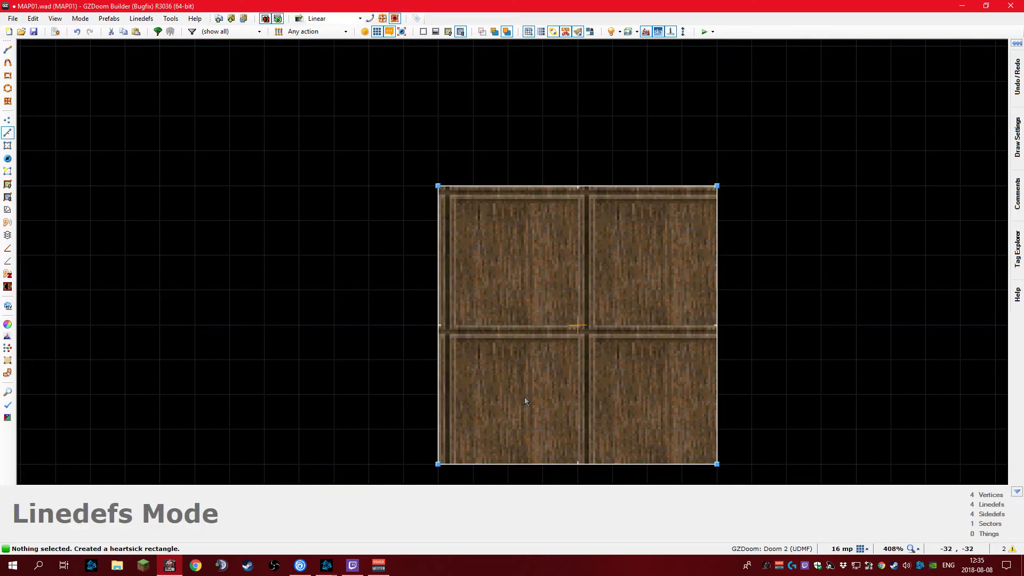
key(r)
mouse_move(505, 396)
mouse_down()
mouse_move(688, 229)
mouse_move(545, 356)
mouse_move(523, 395)
mouse_up()
key(ctrl+z)
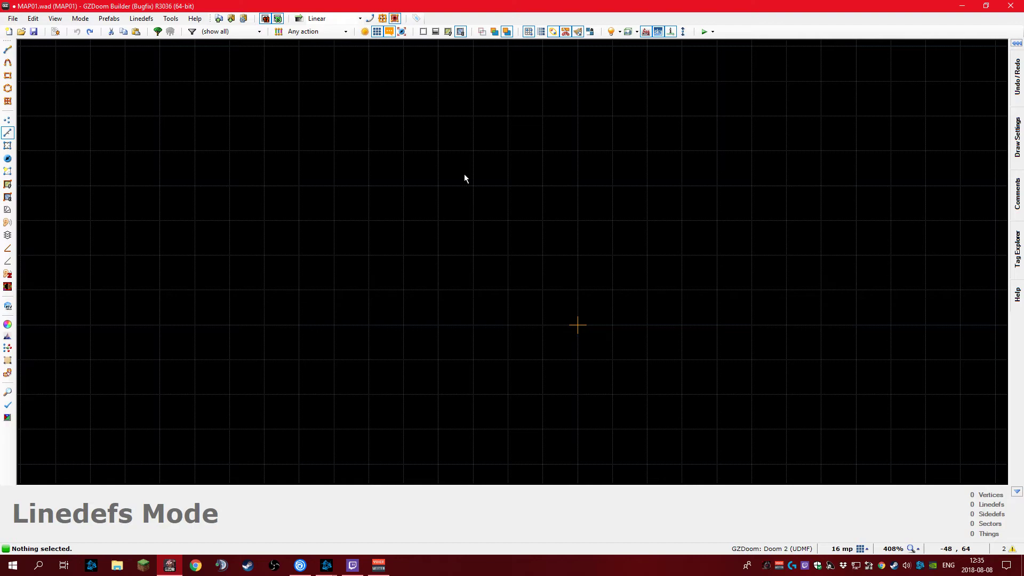
Draw an irregular eight-sided sector line by line around the origin, and undo it
key(space)
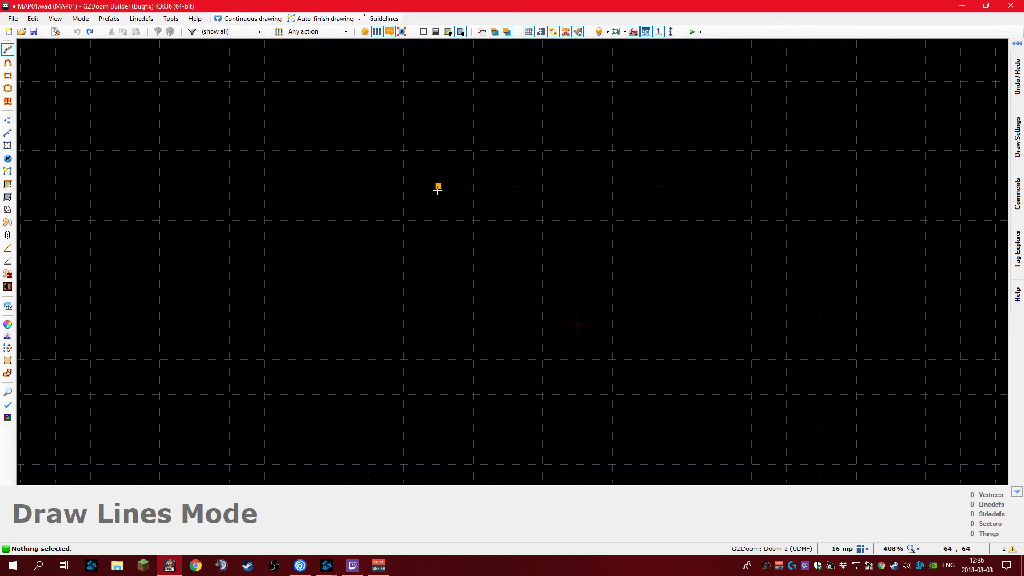
click(436, 229)
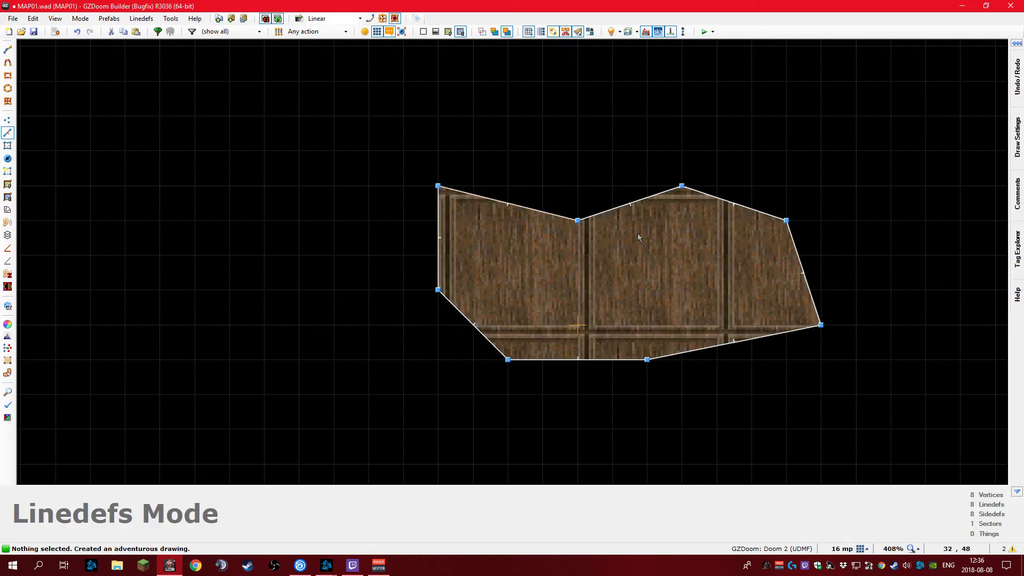
key(ctrl+z)
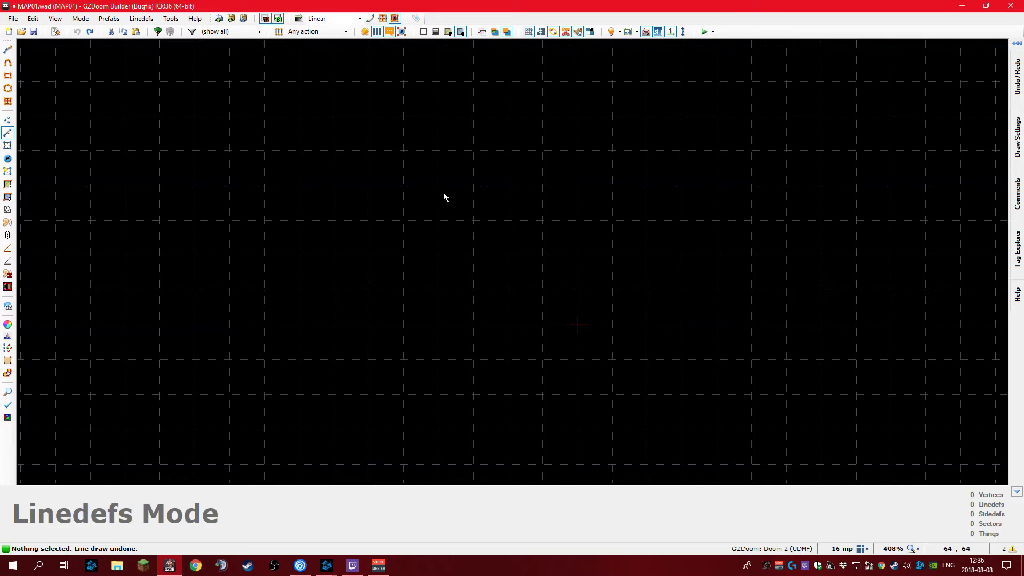
Draw a 128 by 128 rectangular sector centred on the origin and preview it in the 3D view
key(ctrl+shift+d)
drag(498, 216, 716, 464)
key(q)
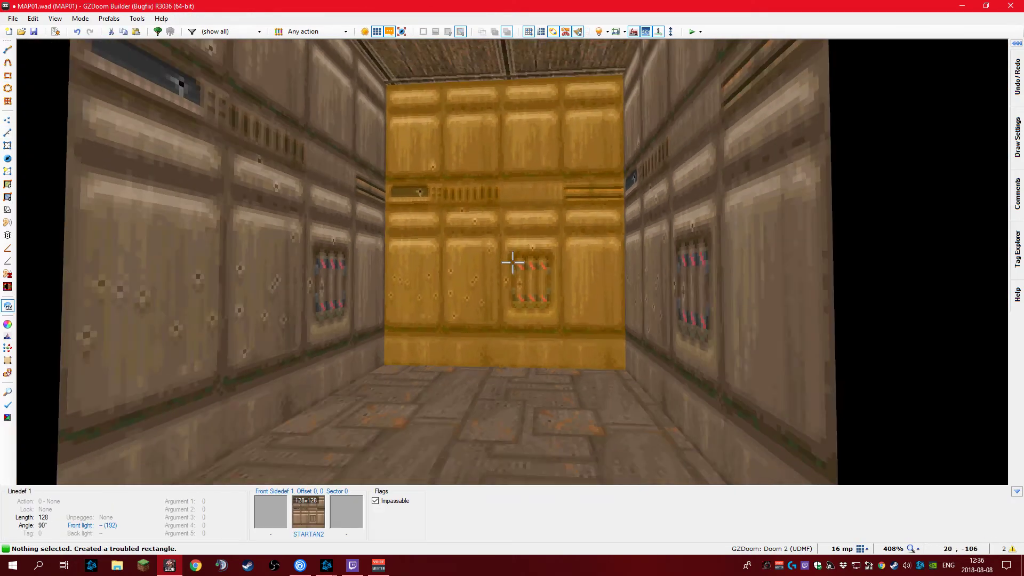
key(q)
Draw a 384 by 384 rectangular room around the small square sector, centred on the origin
scroll(504, 250, down, 5)
key(ctrl+shift+d)
scroll(429, 251, up, 2)
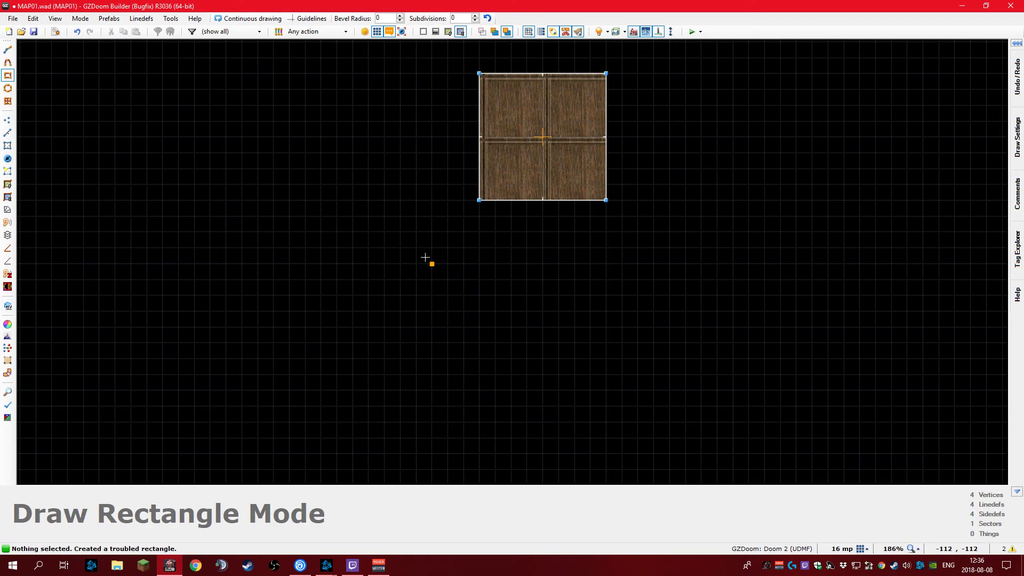
click(353, 324)
scroll(368, 326, down, 4)
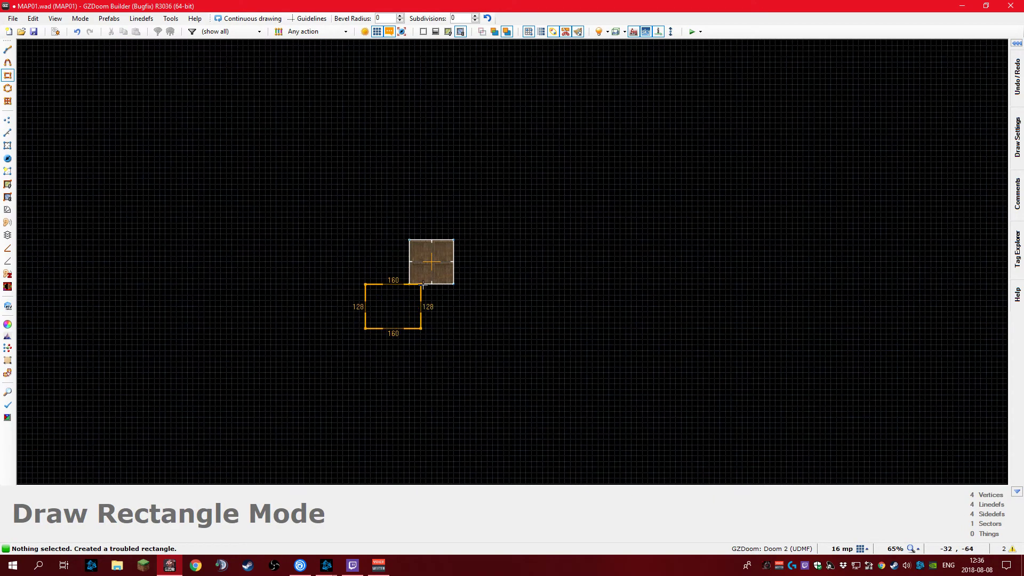
scroll(448, 265, up, 3)
drag(564, 108, 557, 110)
scroll(538, 245, down, 4)
scroll(517, 196, up, 3)
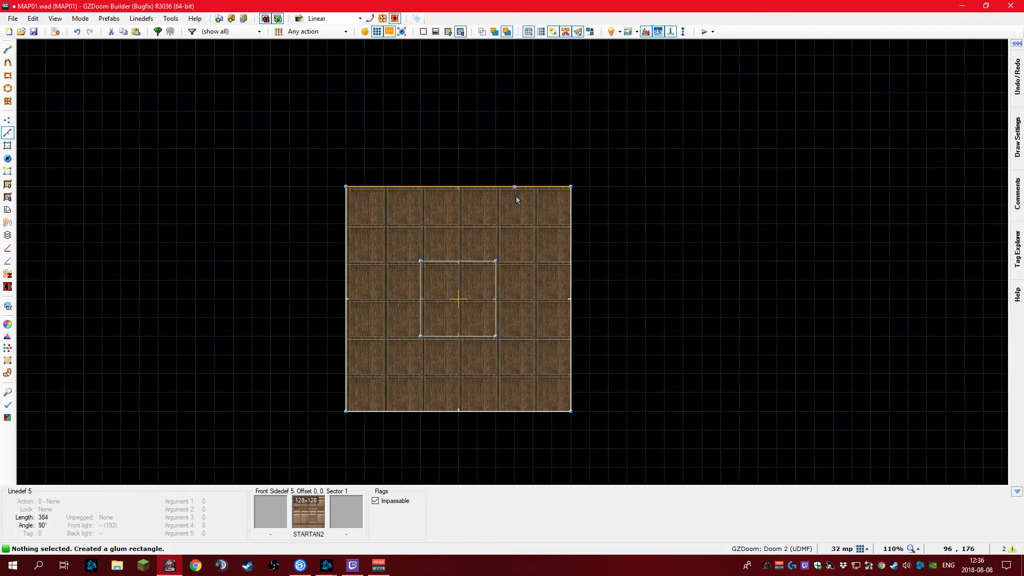
With the grid at 32 mp, draw a 256 by 32 rectangular sector centred on the outside of the room's upper edge
key(bracketright)
key(shift+d)
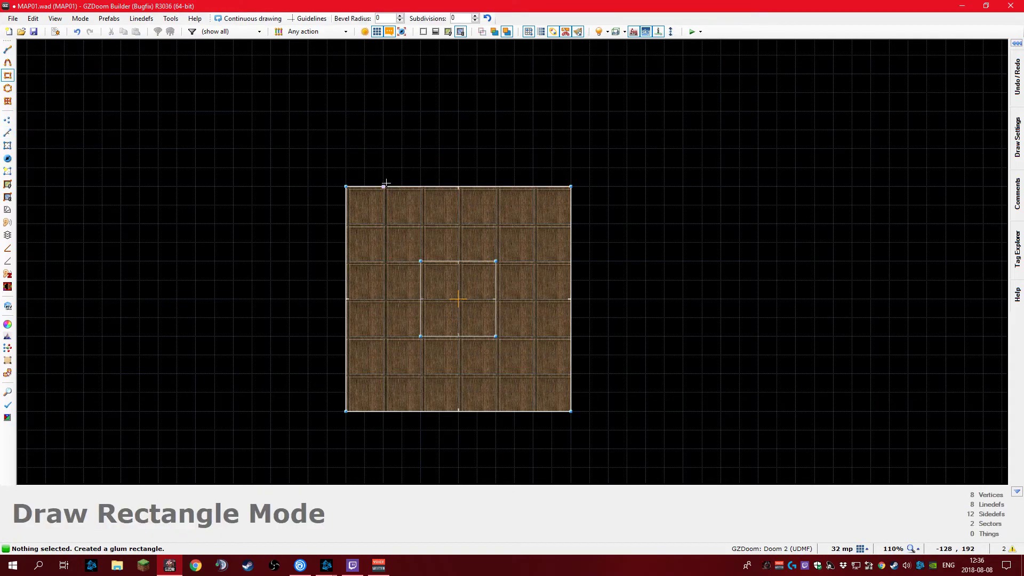
mouse_move(383, 186)
mouse_down()
mouse_move(534, 144)
mouse_move(545, 162)
mouse_up()
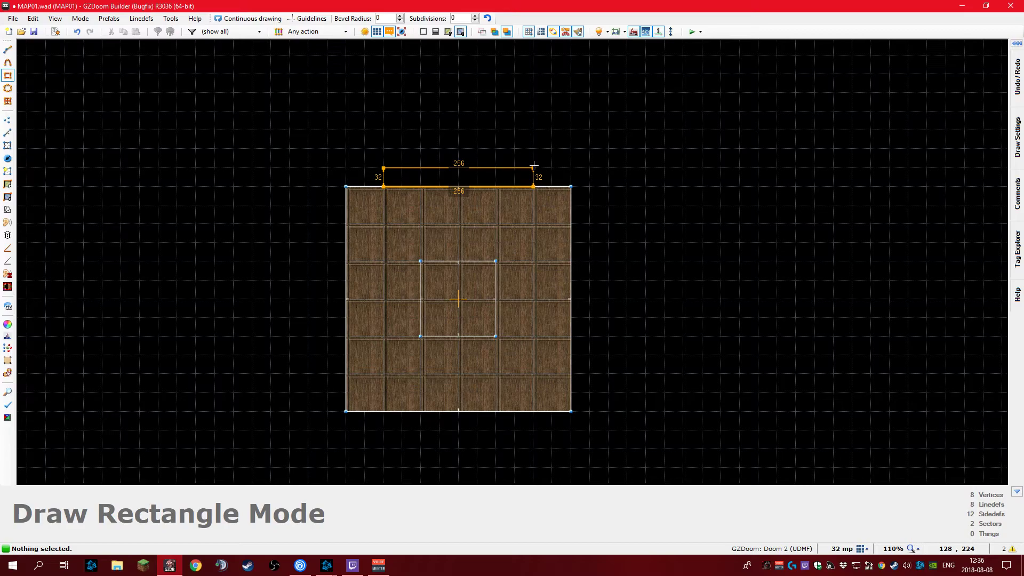
drag(534, 165, 534, 166)
scroll(440, 176, up, 4)
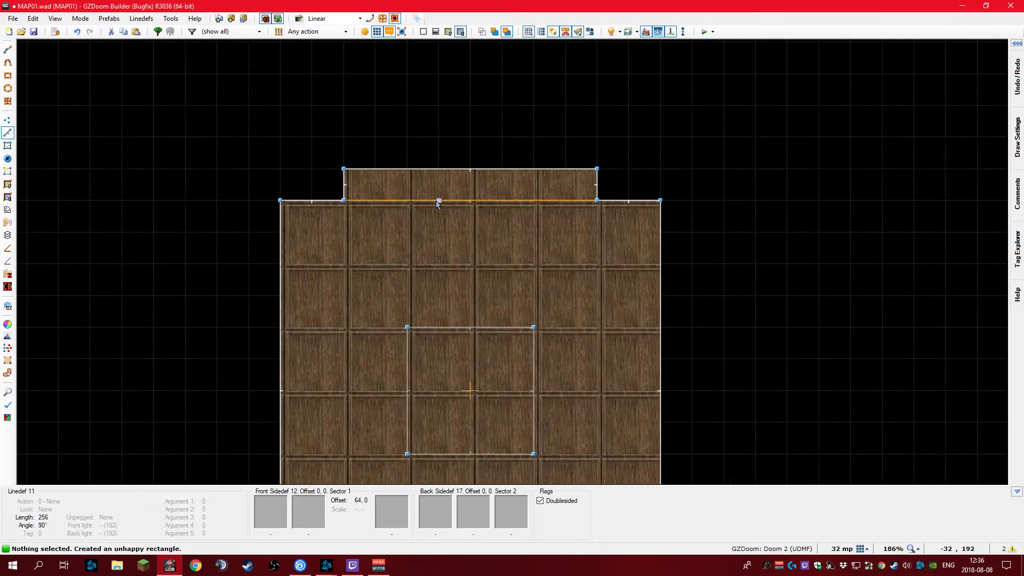
Extend the passage above the room with a centred 128 by 32 sector, capped by a 256 by 32 sector
key(shift+d)
drag(389, 151, 572, 118)
scroll(507, 160, down, 6)
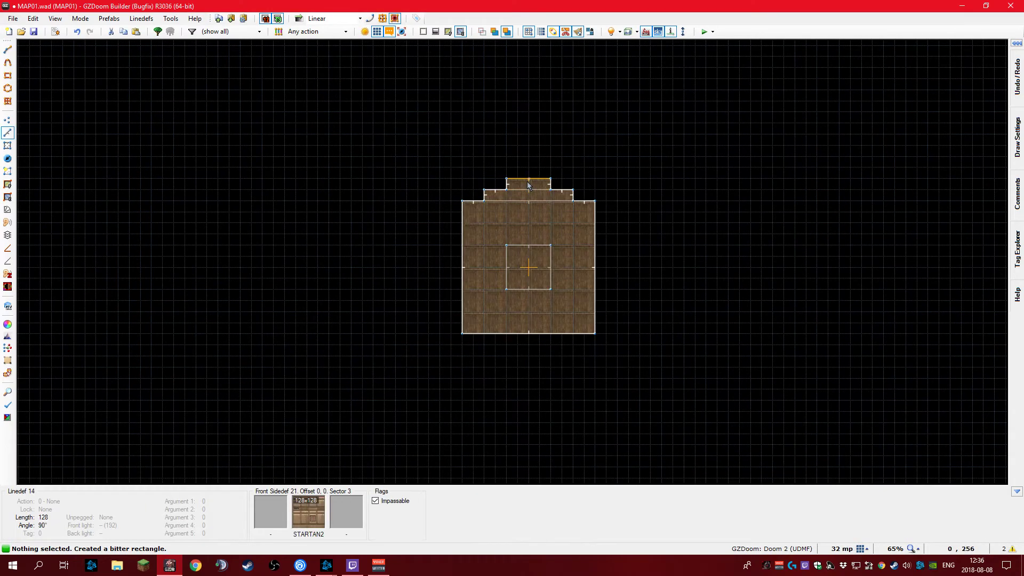
scroll(470, 163, up, 4)
key(shift+d)
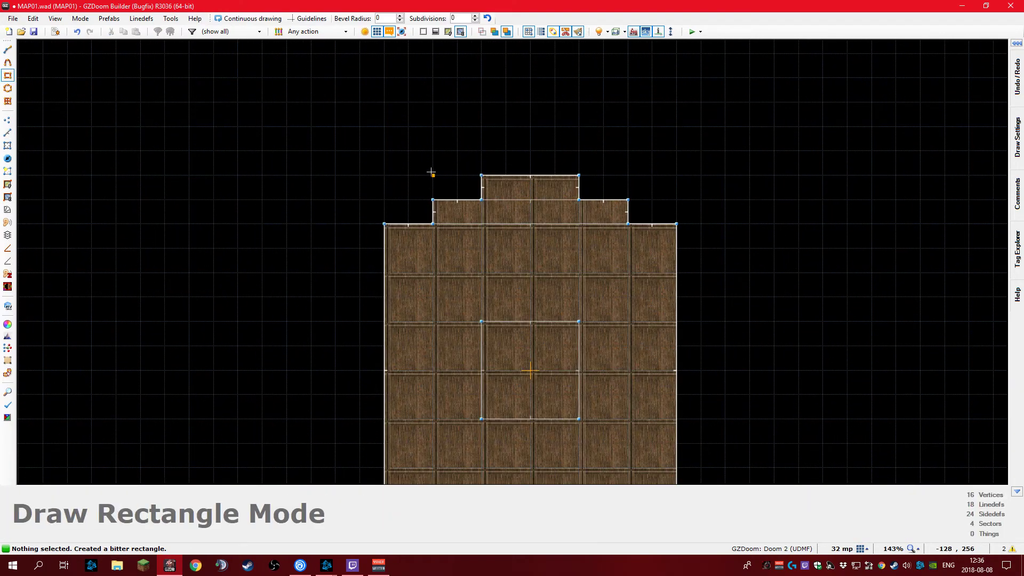
mouse_move(430, 174)
mouse_down()
mouse_move(617, 137)
mouse_move(621, 151)
mouse_up()
scroll(571, 221, down, 3)
scroll(571, 221, up, 3)
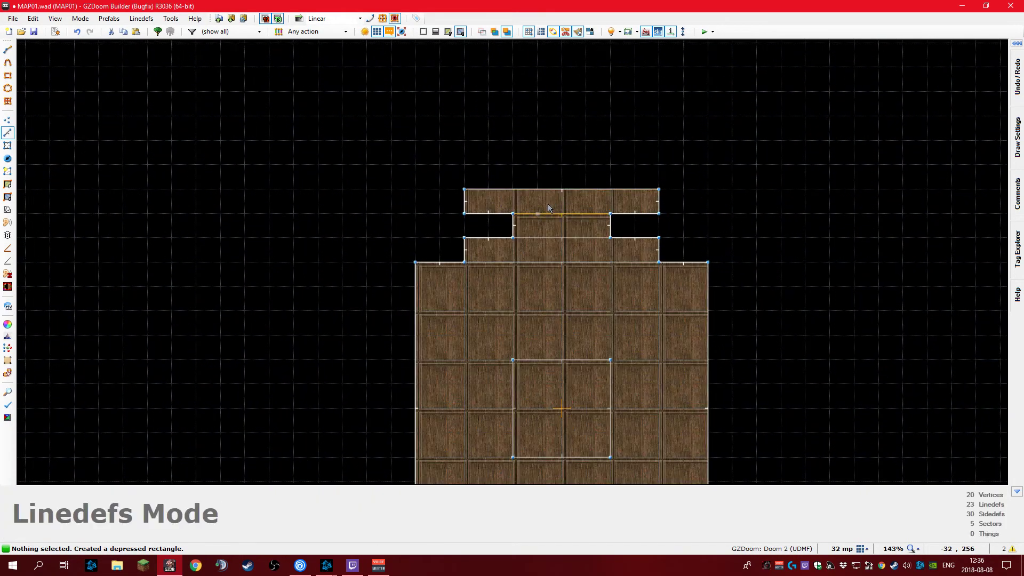
Copy the large room sector with its inner square and place the duplicate directly above the connecting passage
scroll(520, 245, down, 4)
key(s)
click(543, 282)
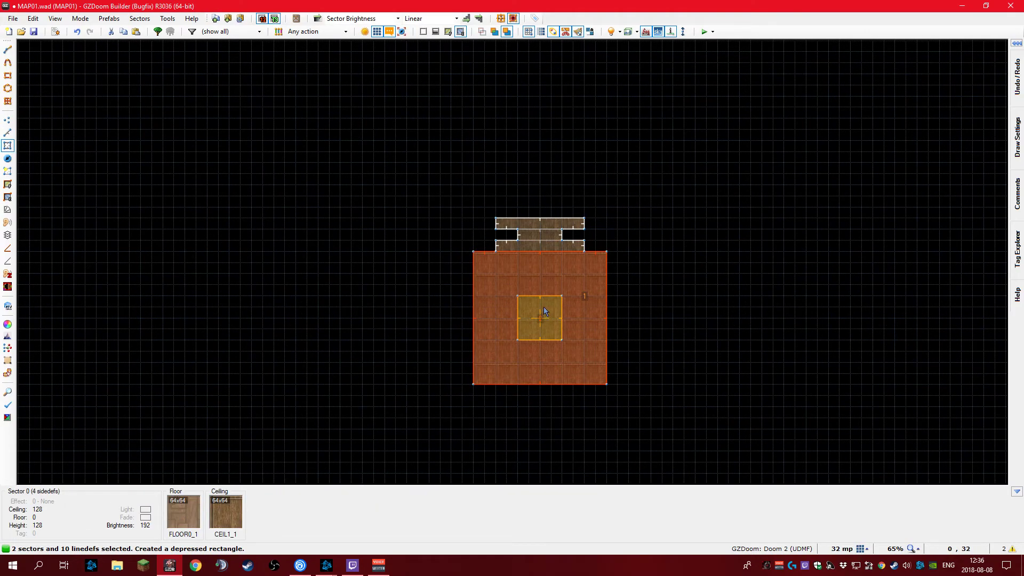
key(ctrl+c)
key(ctrl+v)
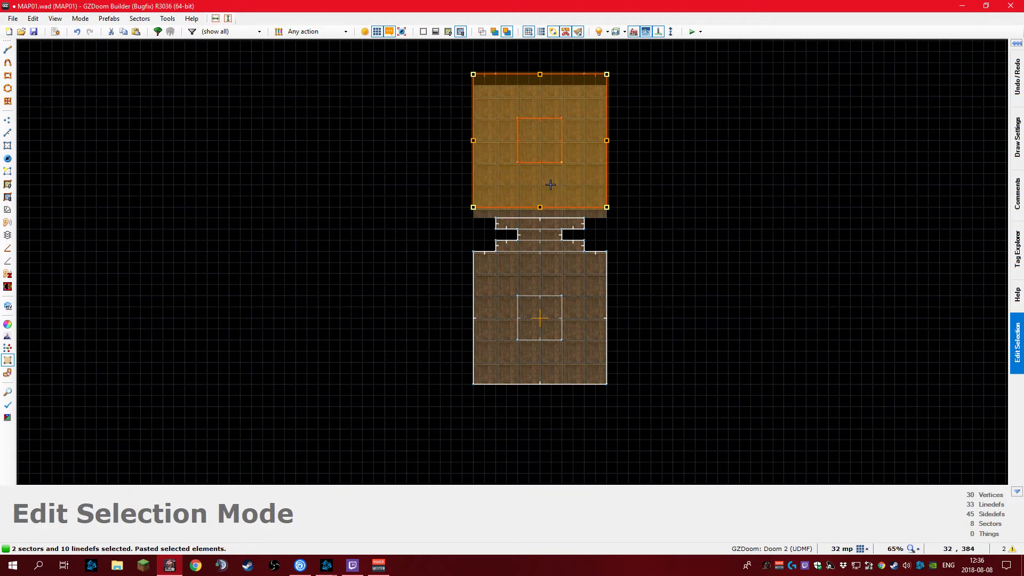
drag(550, 185, 557, 196)
click(707, 180)
In the 3D view, raise the ceiling of the original room's central square sector to 192
key(c)
key(w)
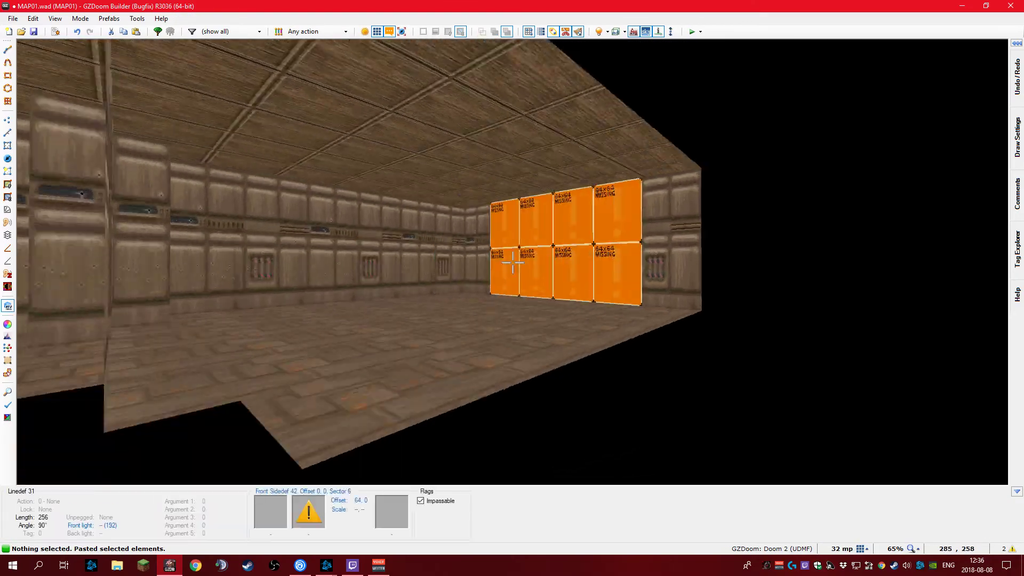
key(f)
key(d)
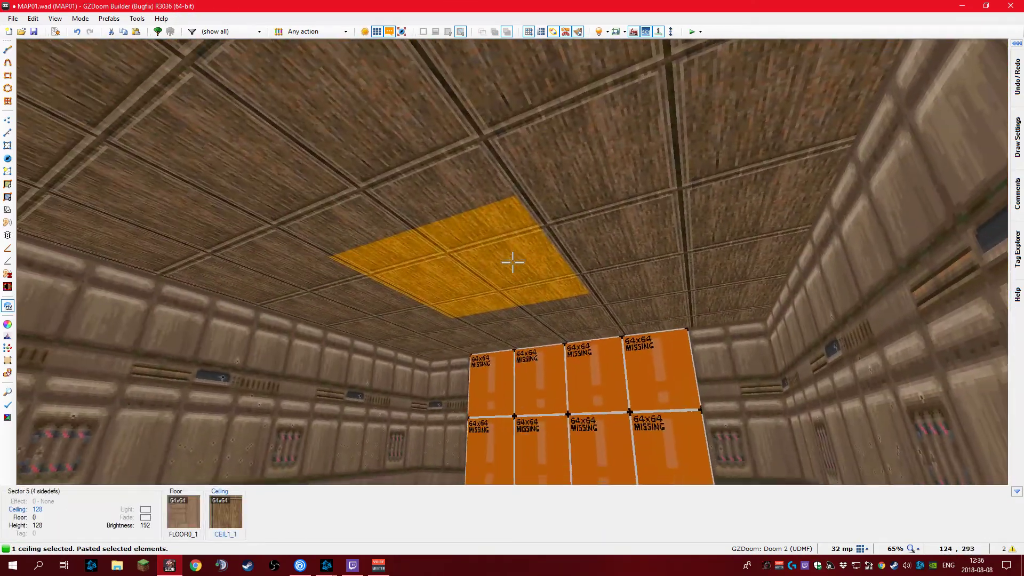
click(512, 262)
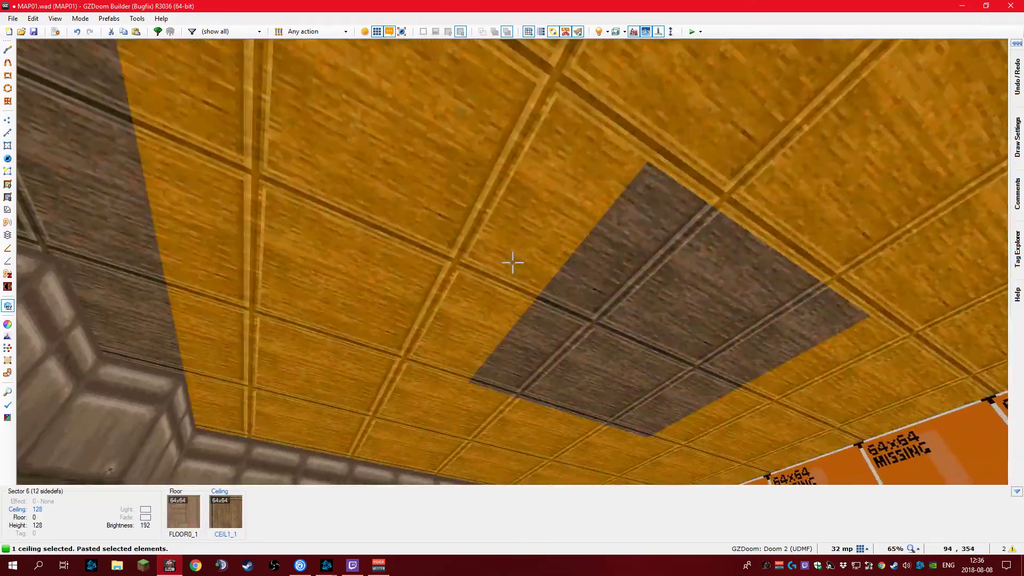
key(w)
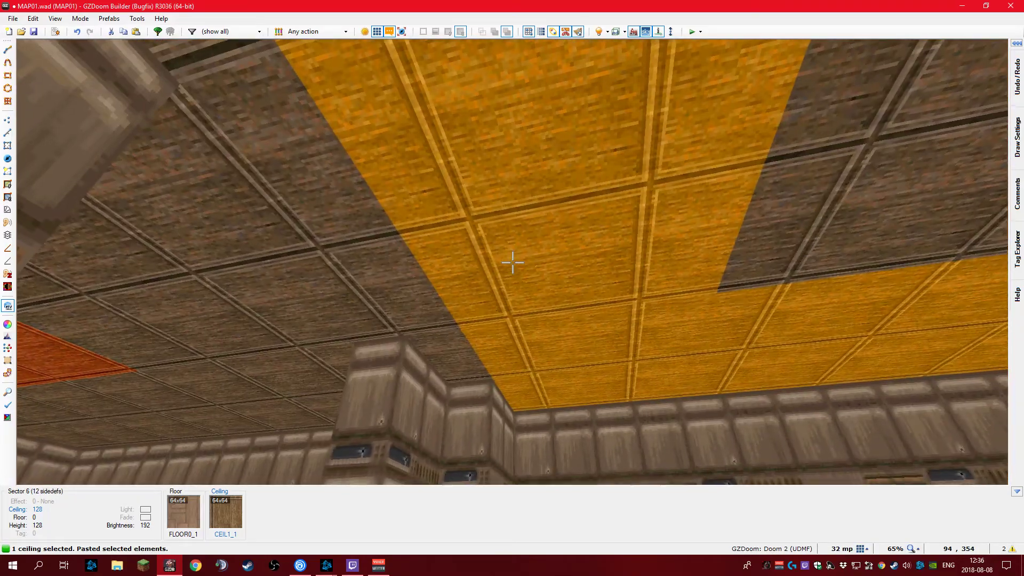
key(e)
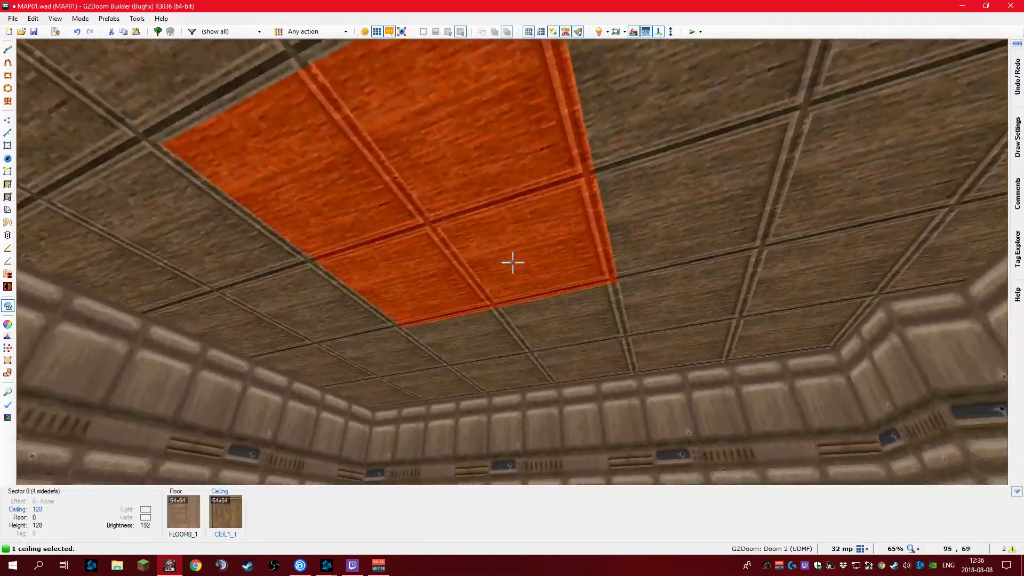
scroll(512, 262, up, 8)
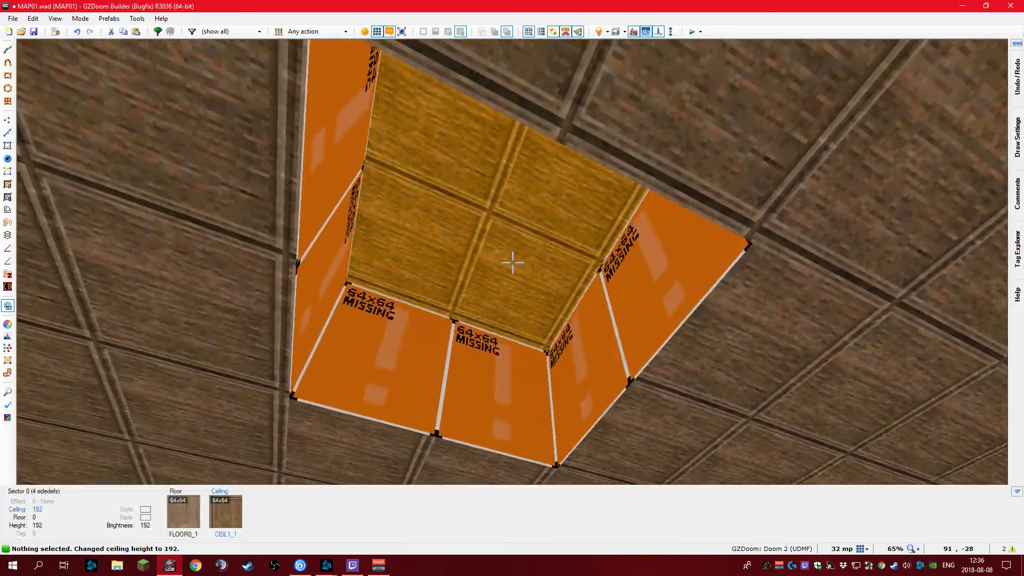
Copy the CEIL1_1 ceiling texture onto the untextured side walls of the raised ceiling recess
key(ctrl+c)
key(ctrl+v)
key(ctrl+v)
key(ctrl+v)
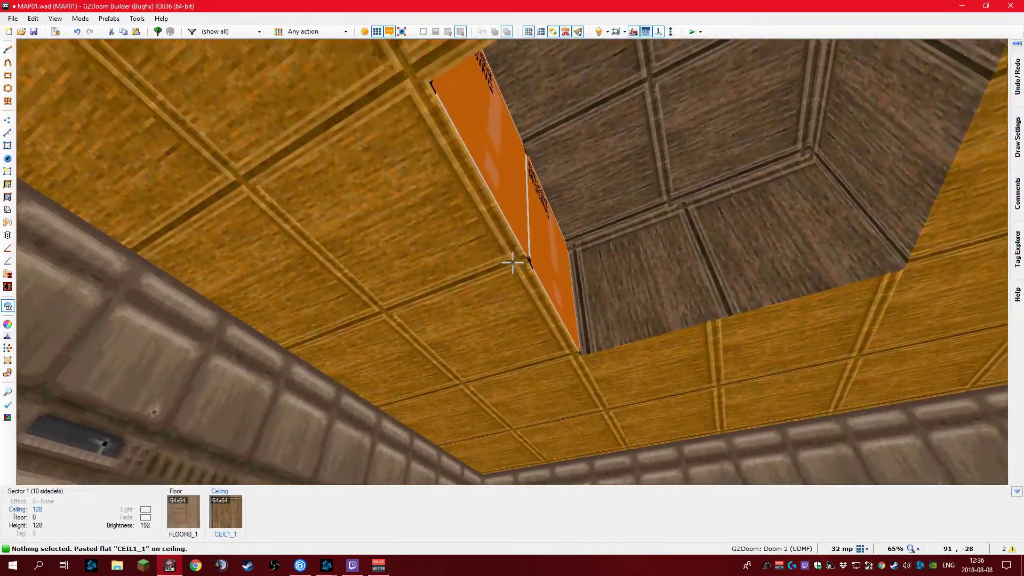
key(ctrl+v)
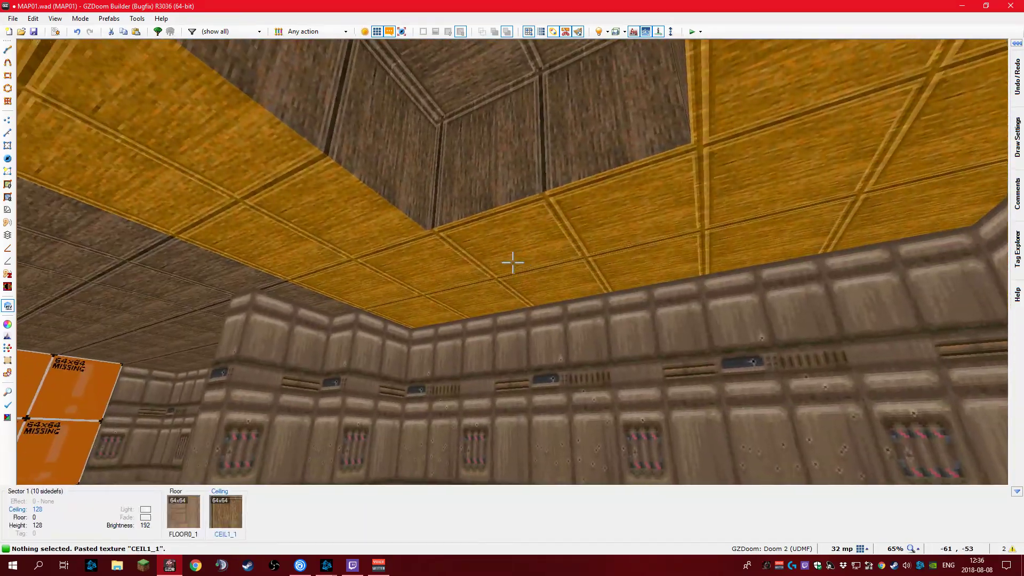
Change the ceiling texture of the raised central sector to TLITE6_6 from the Lights texture set
right_click(512, 262)
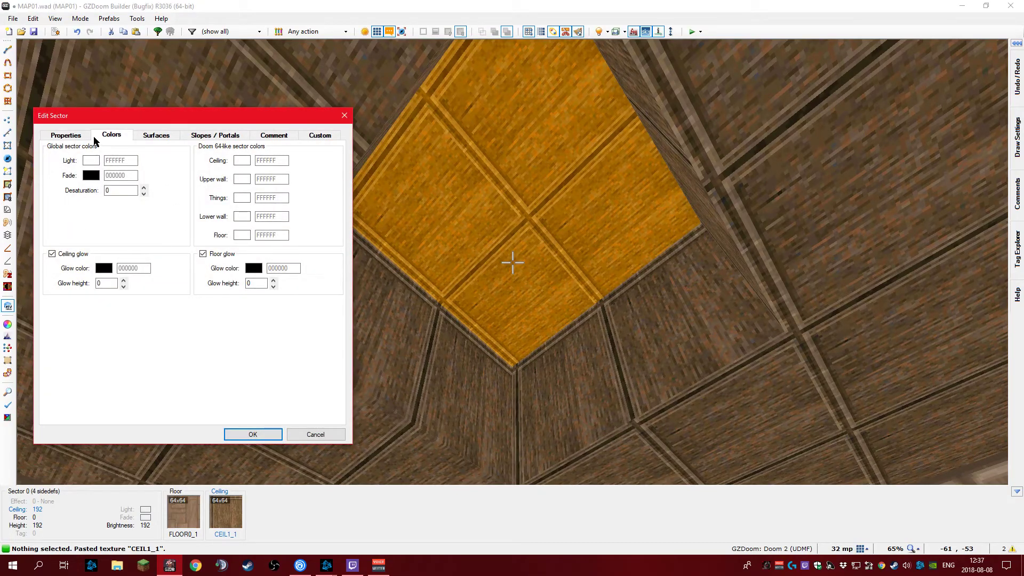
click(85, 136)
click(153, 136)
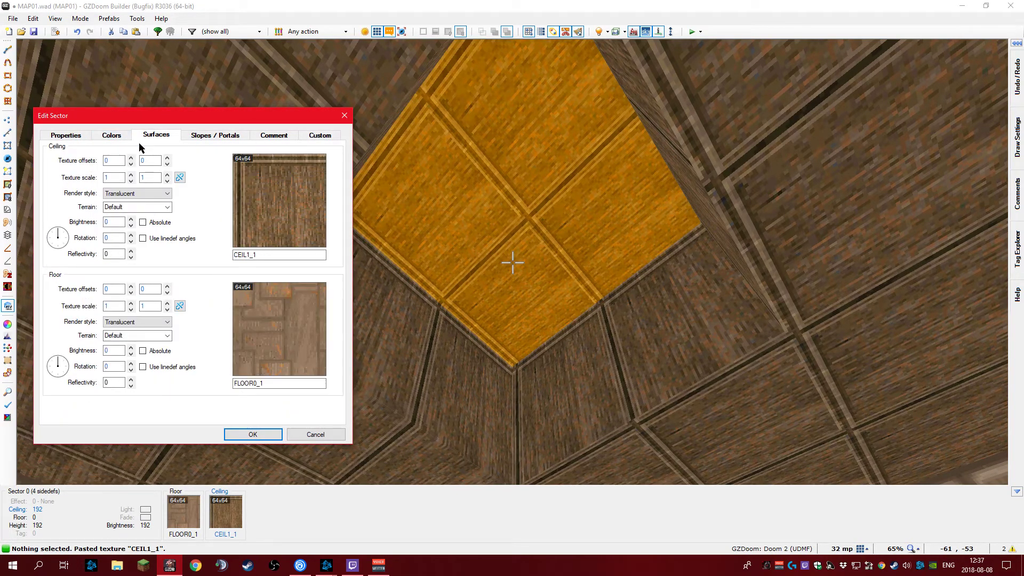
click(279, 329)
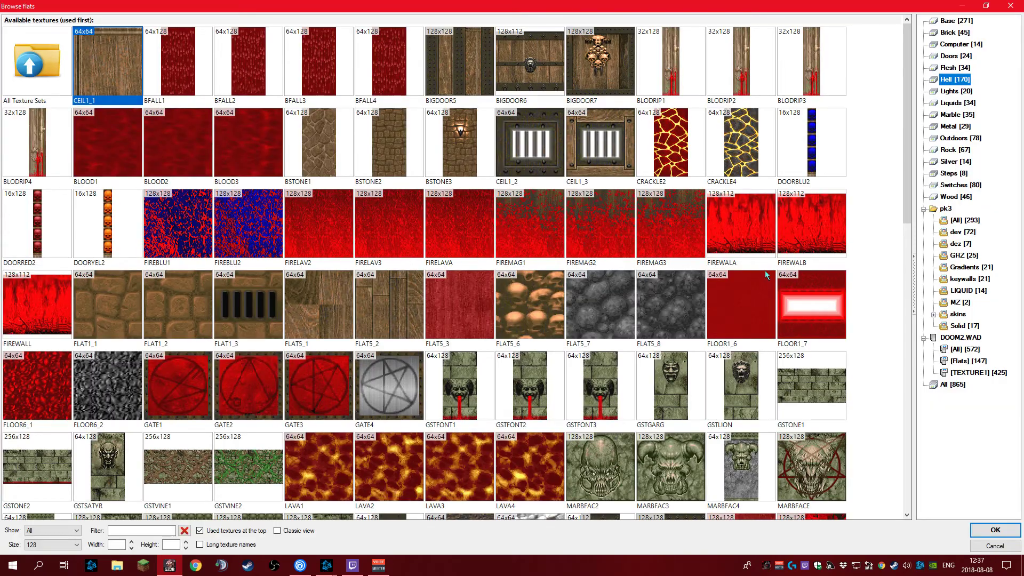
click(953, 173)
click(952, 149)
click(955, 114)
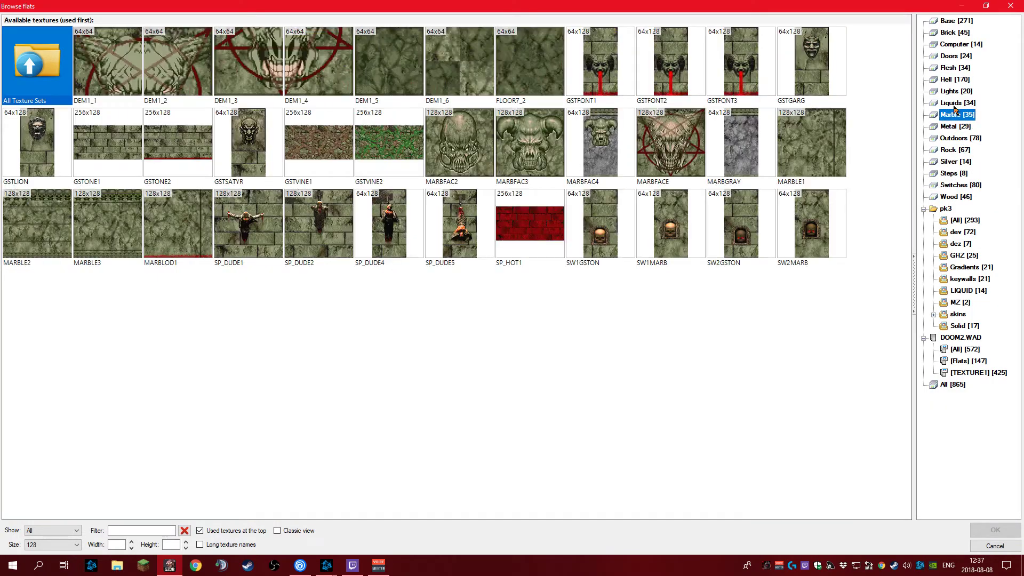
click(957, 91)
double_click(601, 143)
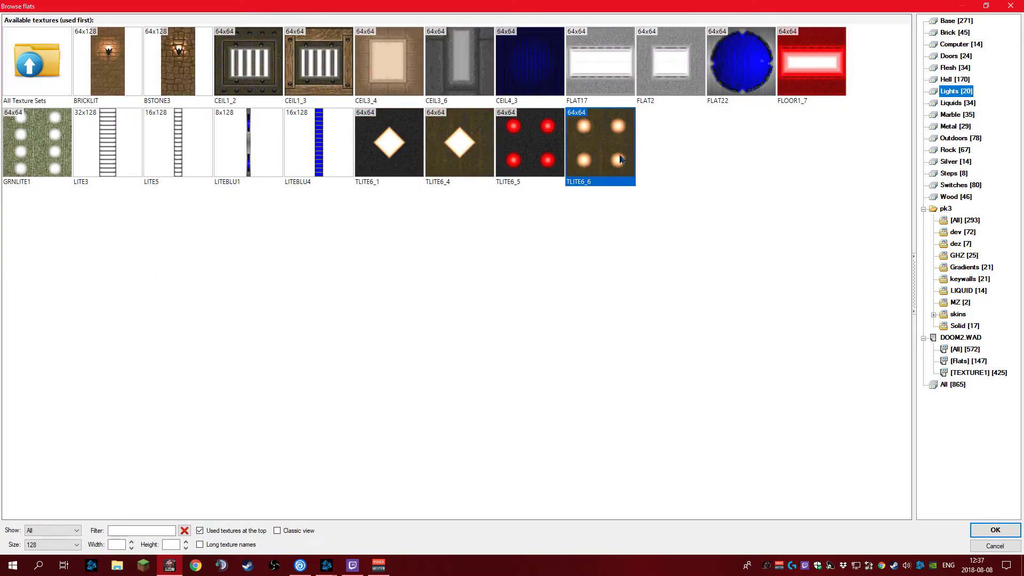
key(Return)
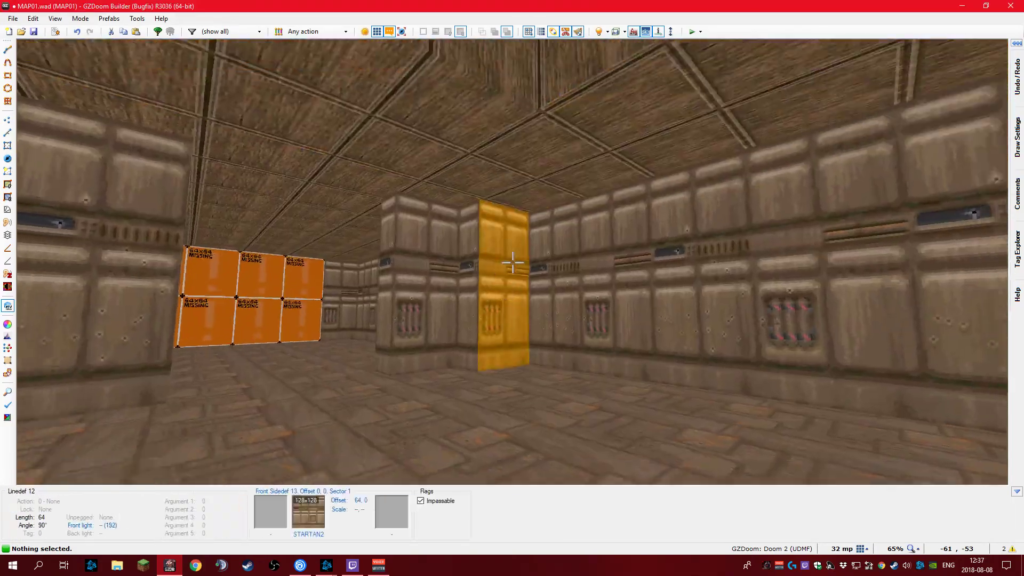
Toggle full brightness and inspect the light-textured ceiling recess and the passage in the 3D view
key(b)
key(b)
key(w)
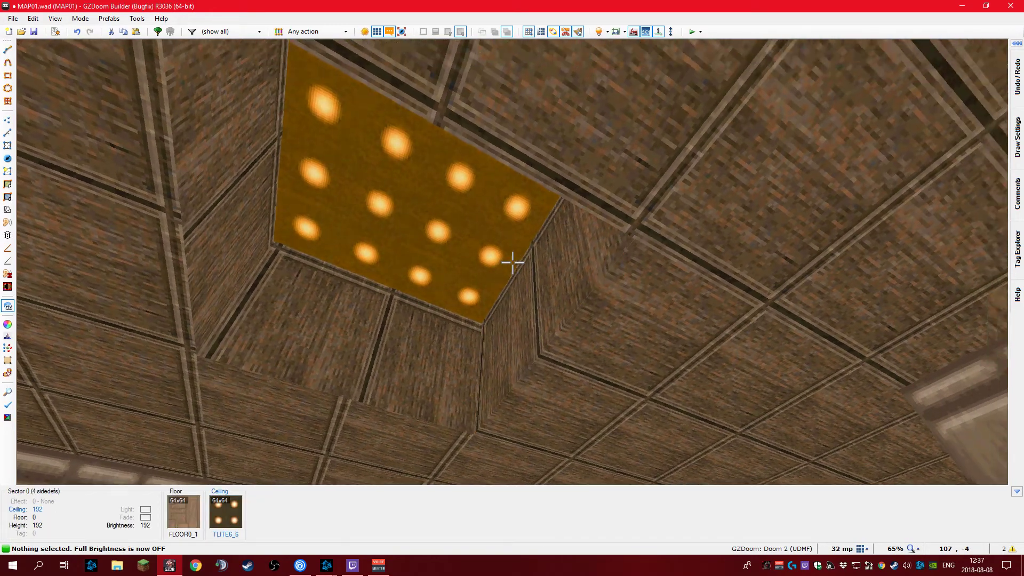
key(w)
key(w)
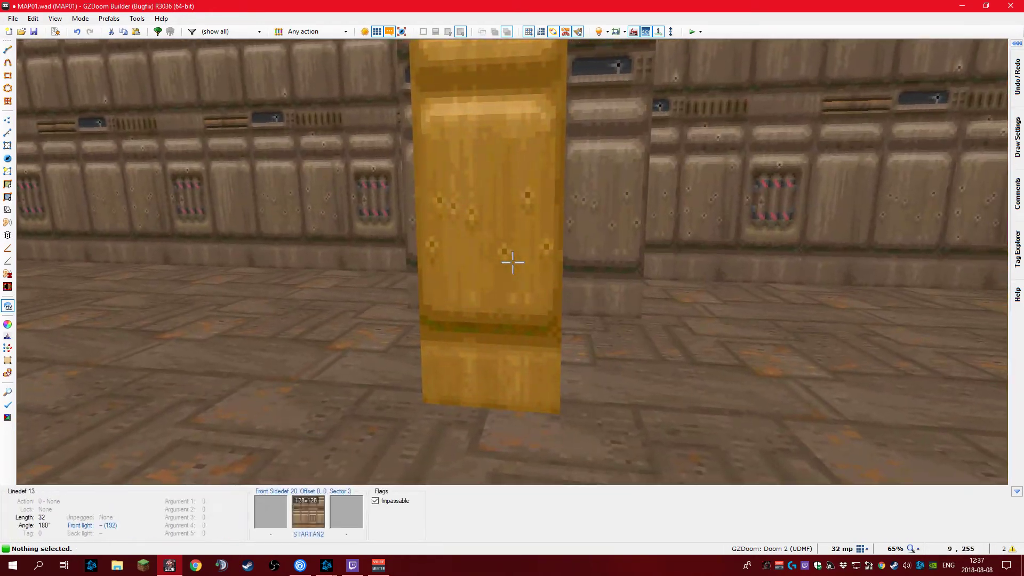
In the 3D view, raise the ceilings of the original room and its central light recess together, bringing the recess to 320
key(w)
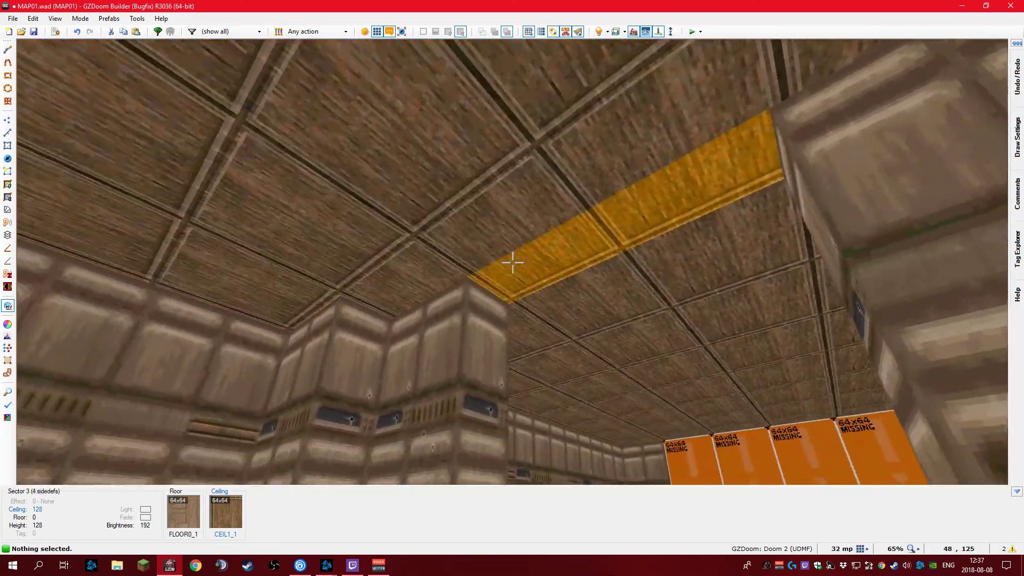
key(w)
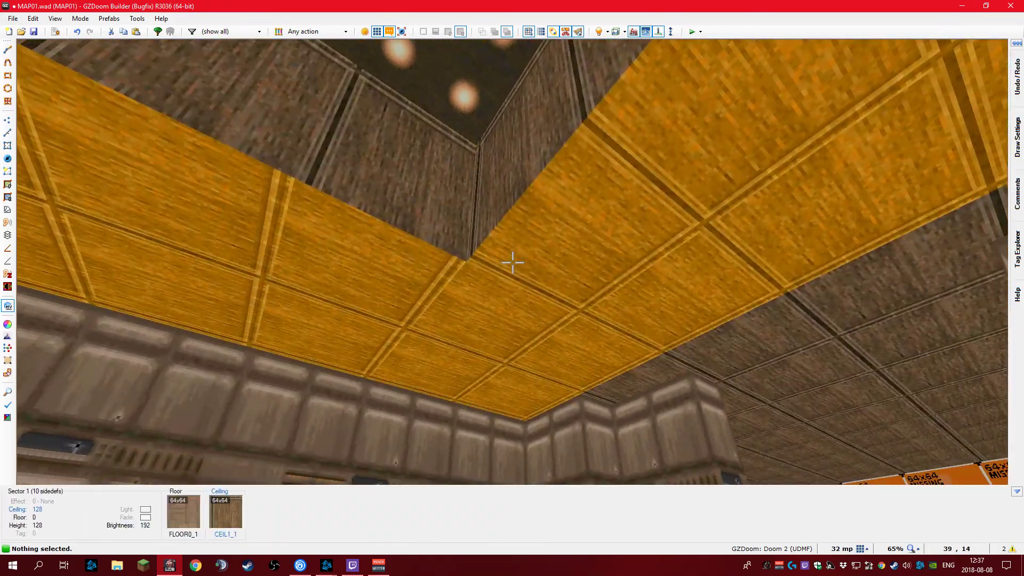
click(513, 263)
click(512, 263)
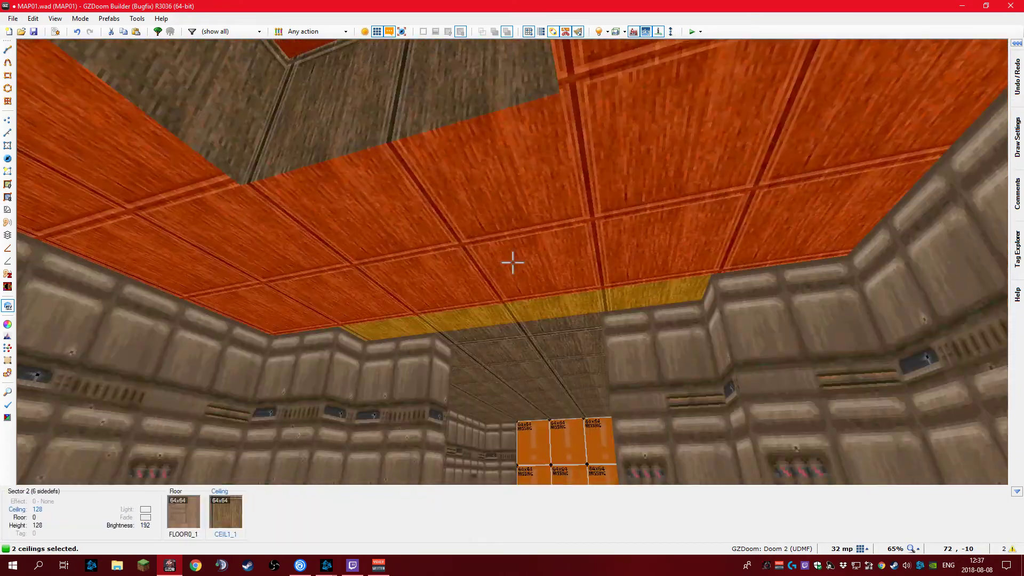
scroll(513, 262, up, 6)
scroll(512, 262, up, 10)
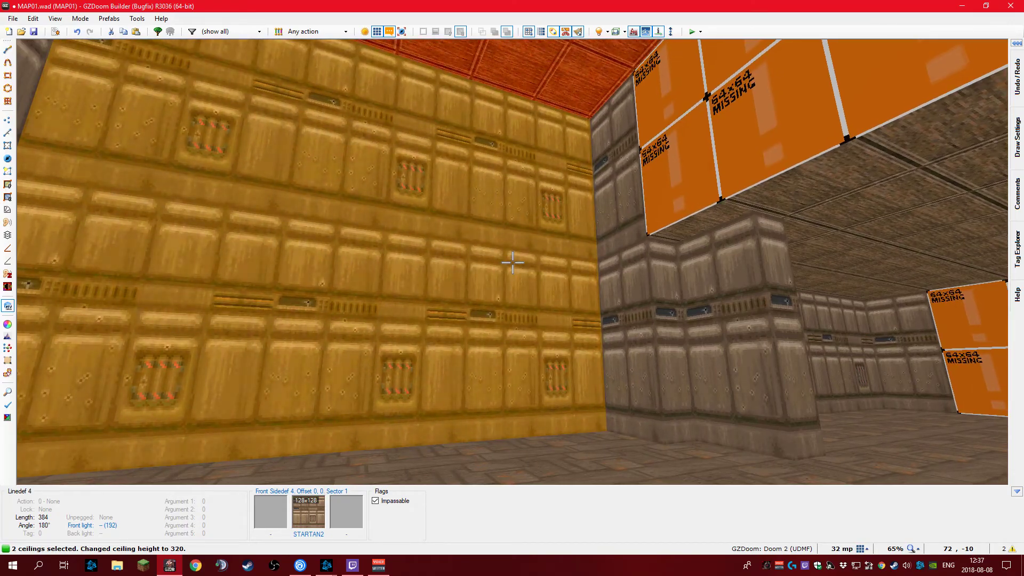
key(c)
Delete the second room's main sector and its central square sector from the map
key(e)
key(w)
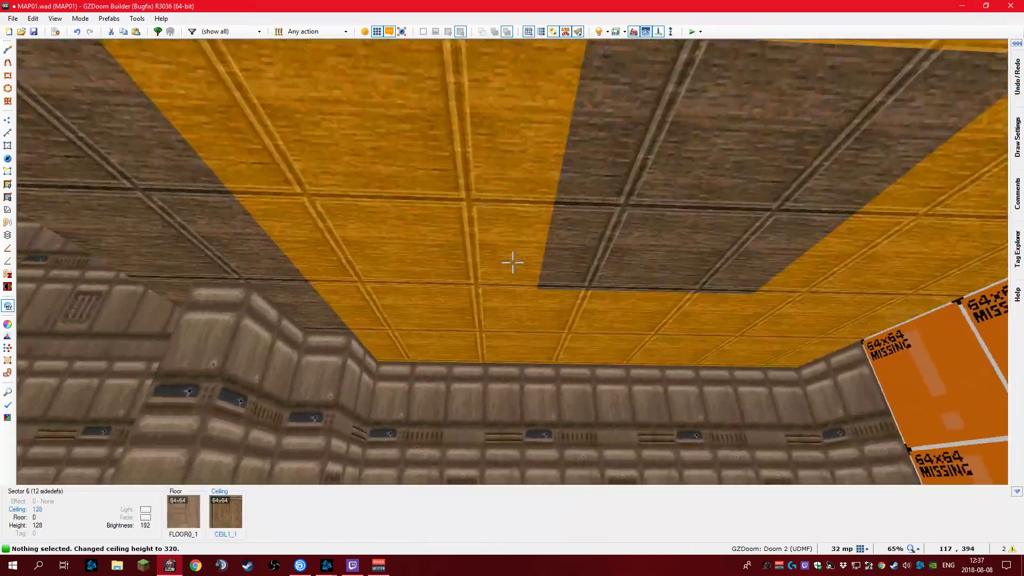
click(513, 262)
click(512, 262)
key(q)
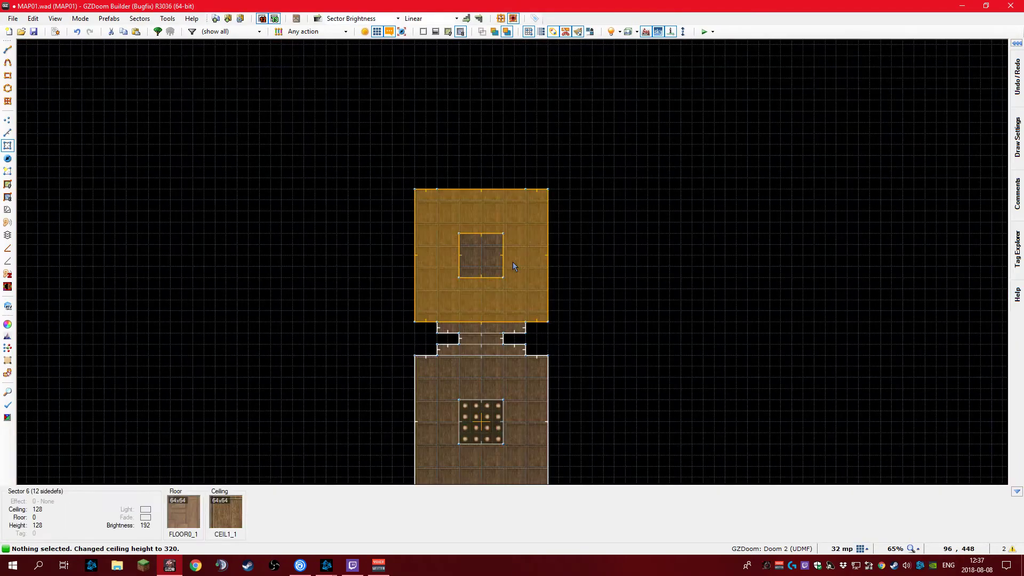
key(Delete)
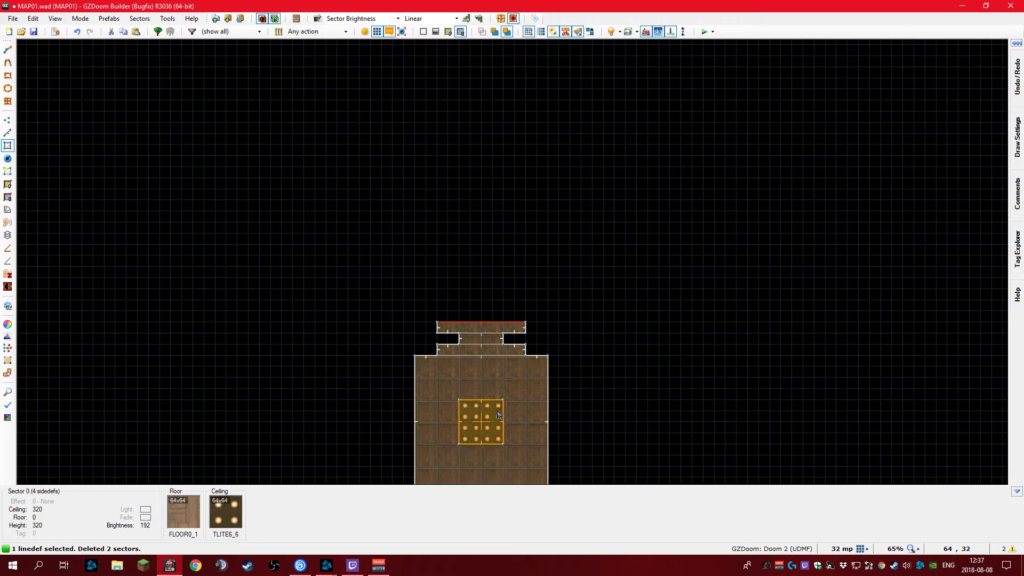
Copy the original room with its light recess and paste it where the second room was, aligned with the passage
click(481, 423)
click(519, 404)
key(ctrl+c)
key(ctrl+v)
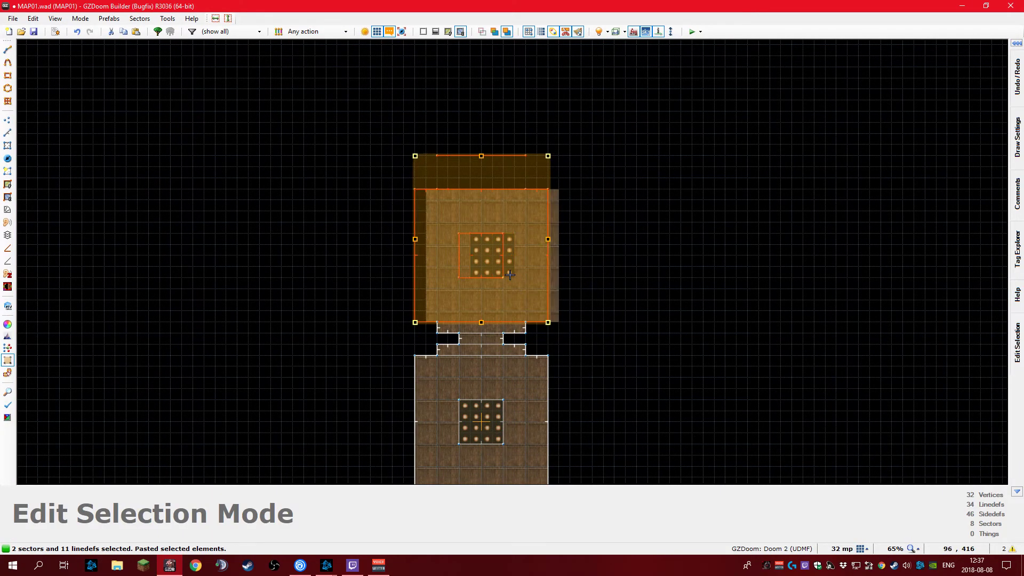
click(510, 281)
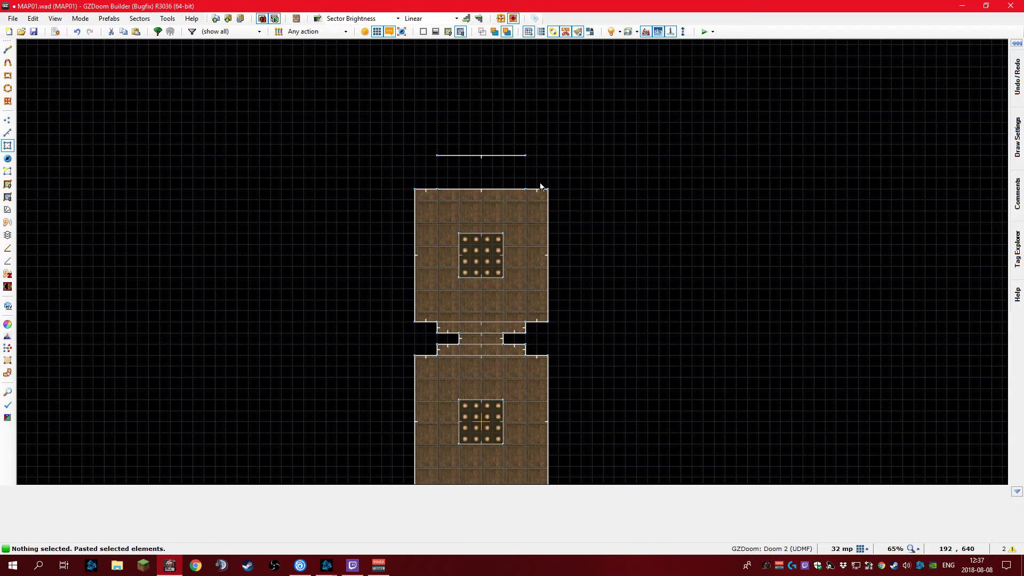
Delete the two vertices of the stray line beyond the pasted room
key(v)
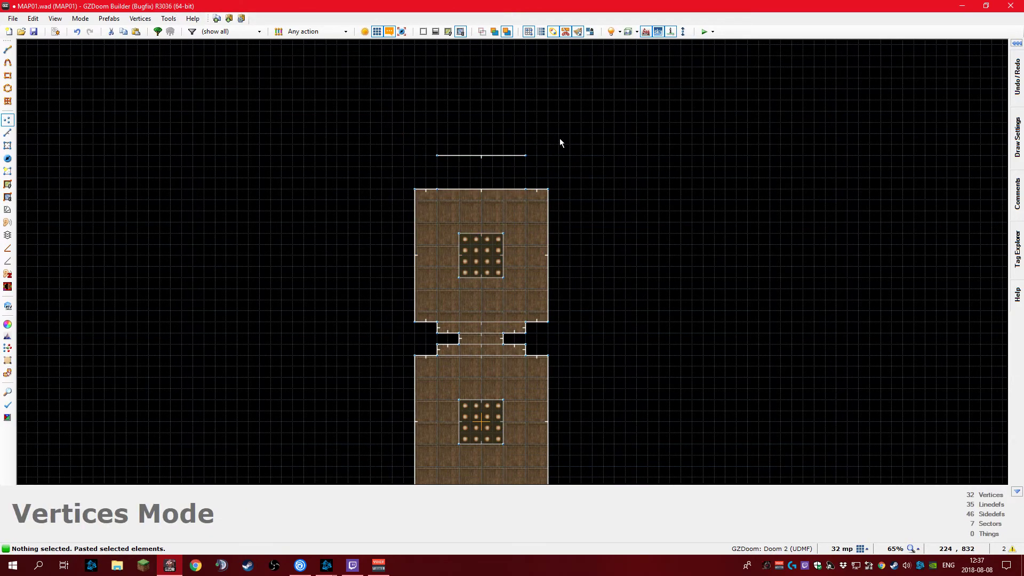
drag(527, 135, 449, 160)
key(Delete)
In the 3D view, paste the STARTAN2 texture onto the missing upper walls above the passage openings in both rooms
key(q)
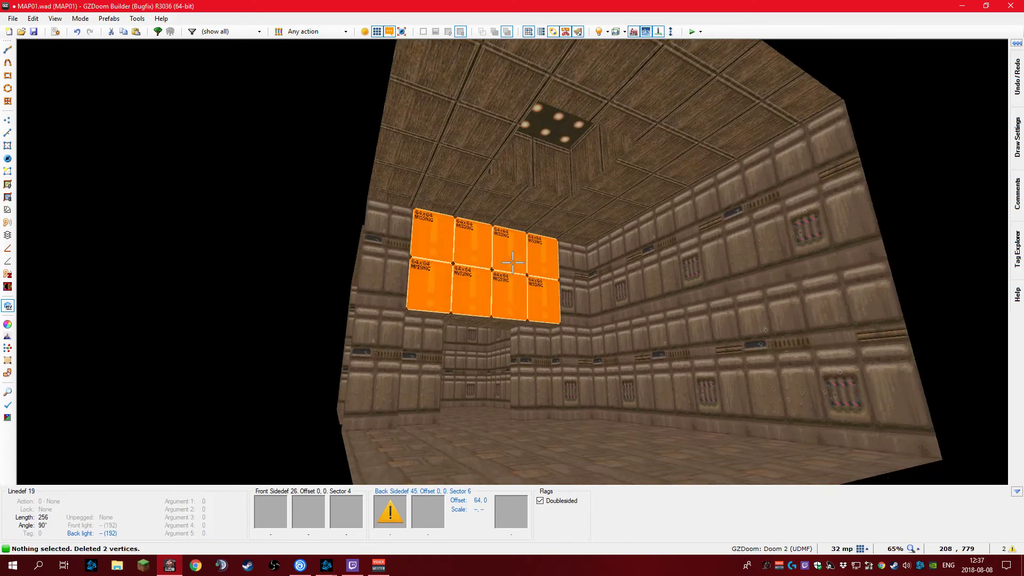
key(ctrl+v)
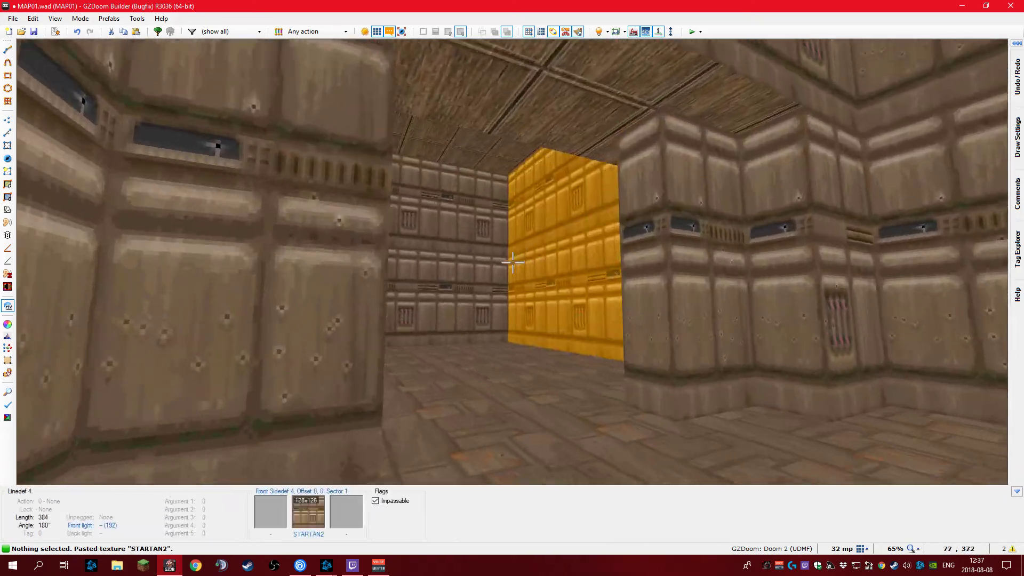
key(ctrl+v)
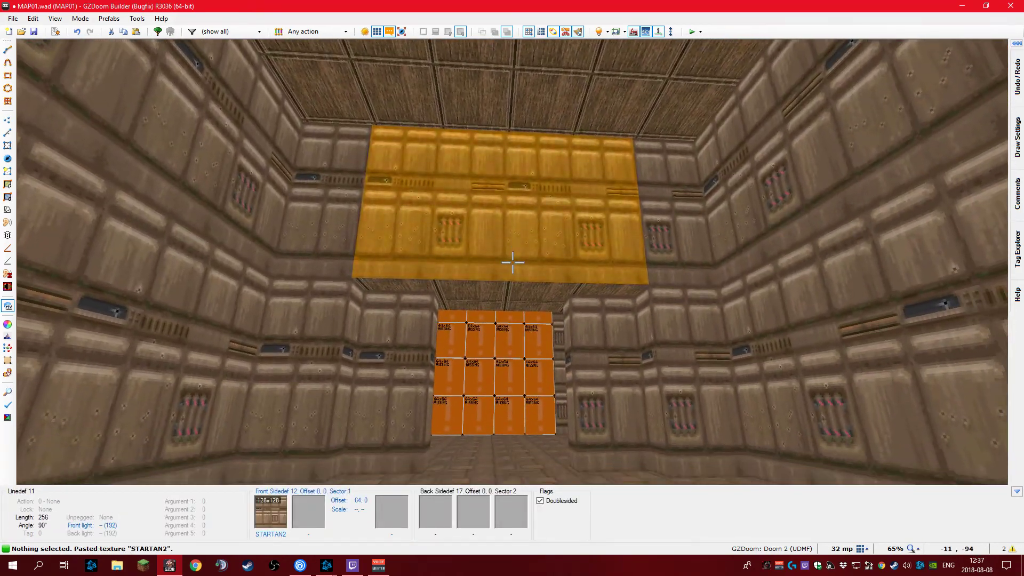
key(e)
key(d)
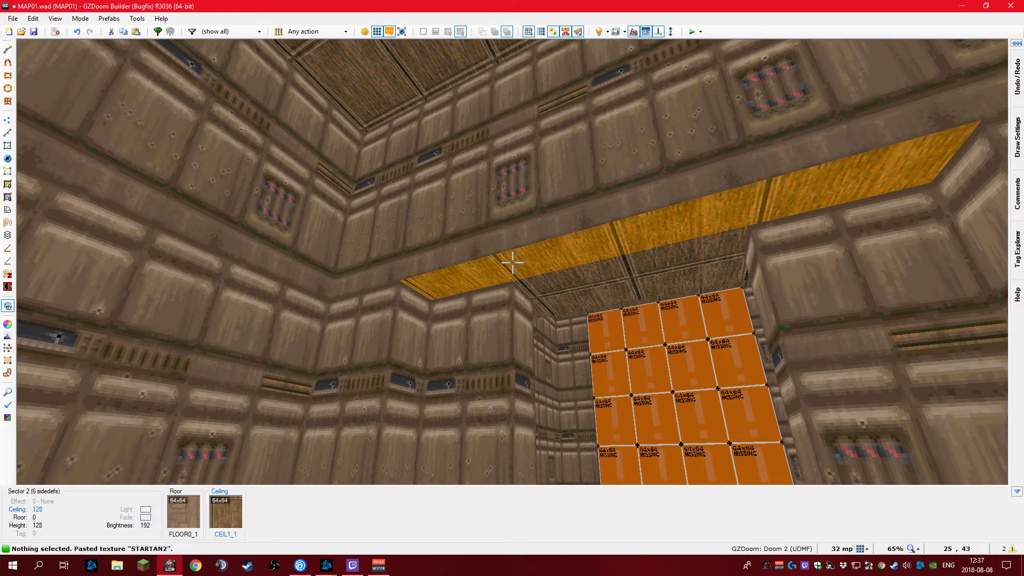
key(w)
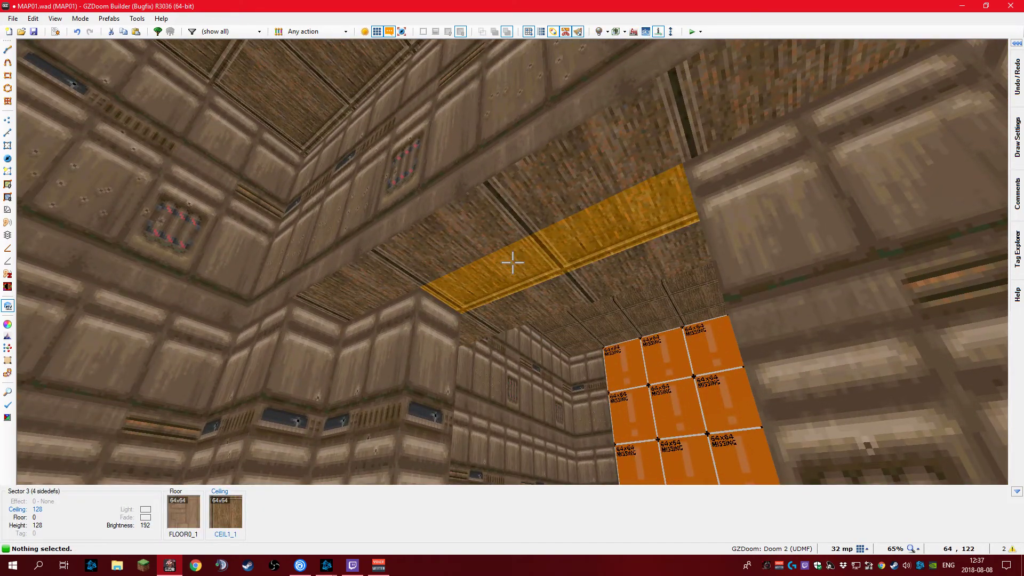
Disable enhanced rendering effects, then start making a door from the passage's narrow middle sector with the BIGDOOR4 door texture
key(Tab)
key(q)
scroll(487, 257, up, 4)
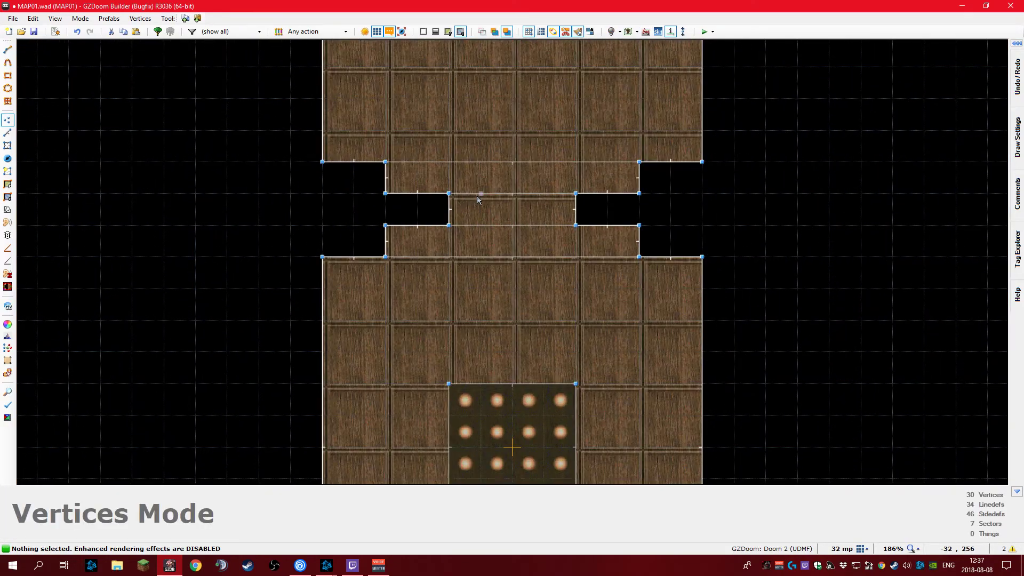
key(s)
scroll(475, 204, up, 2)
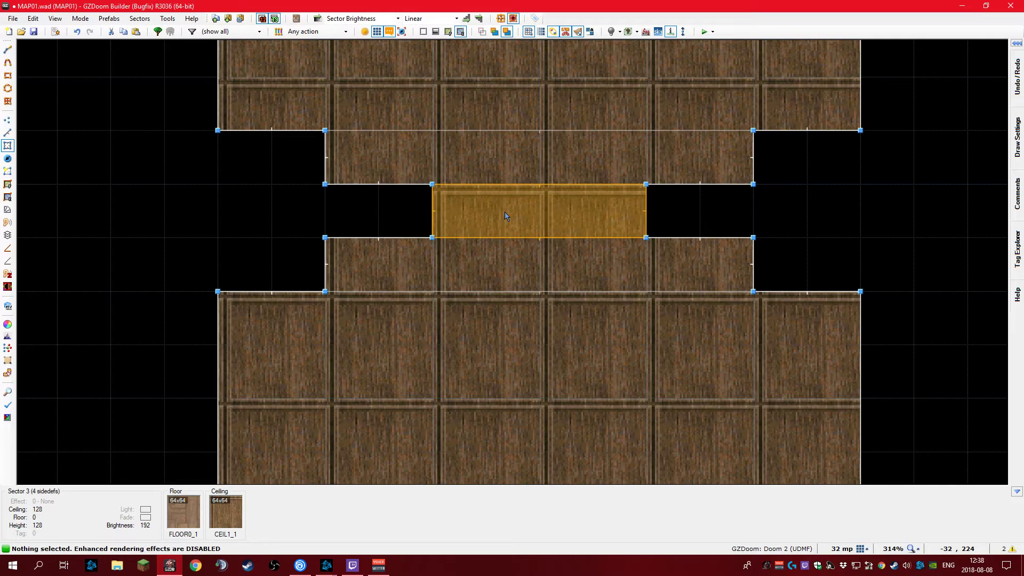
key(ctrl+d)
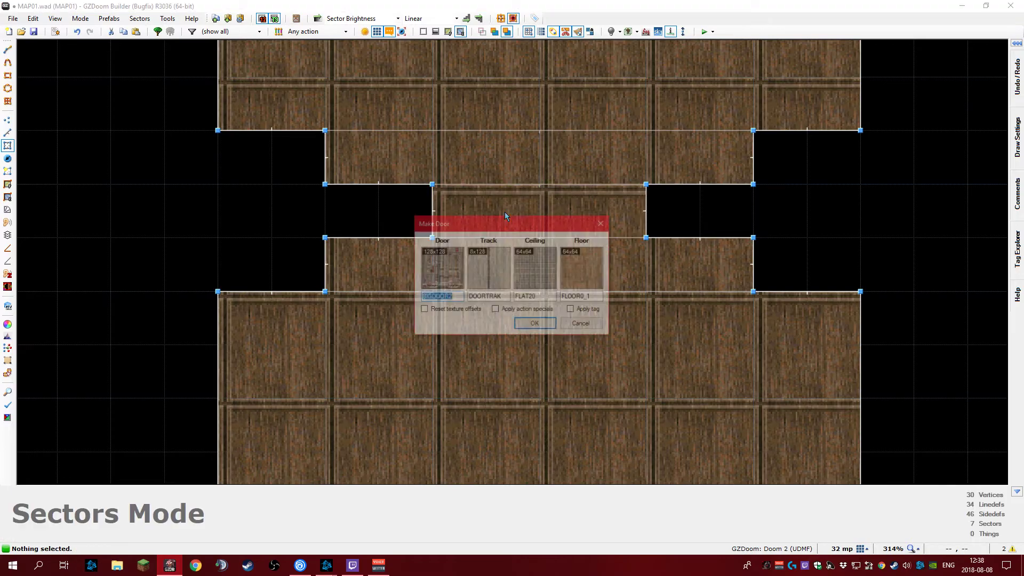
drag(443, 230, 454, 213)
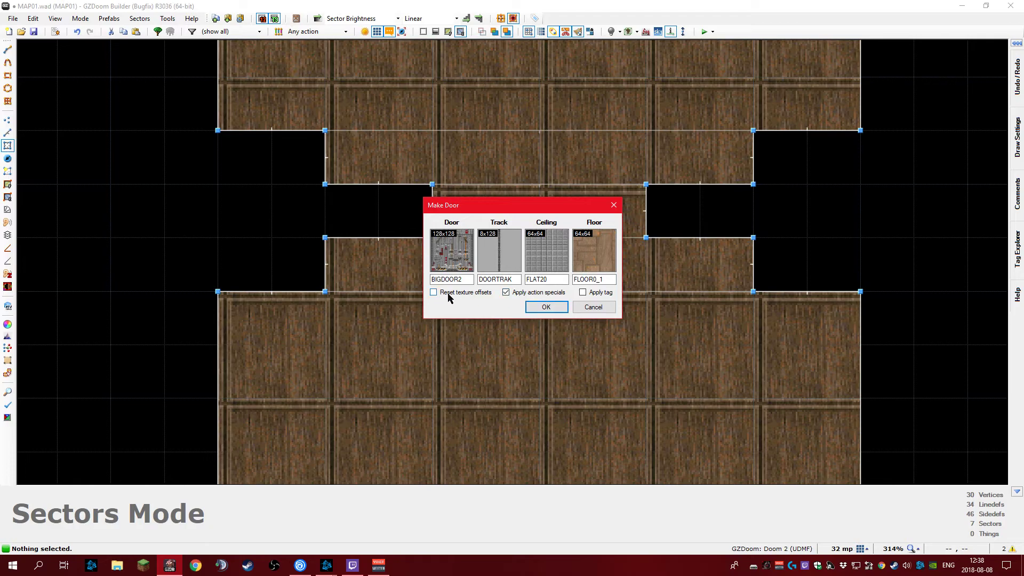
click(452, 251)
double_click(745, 82)
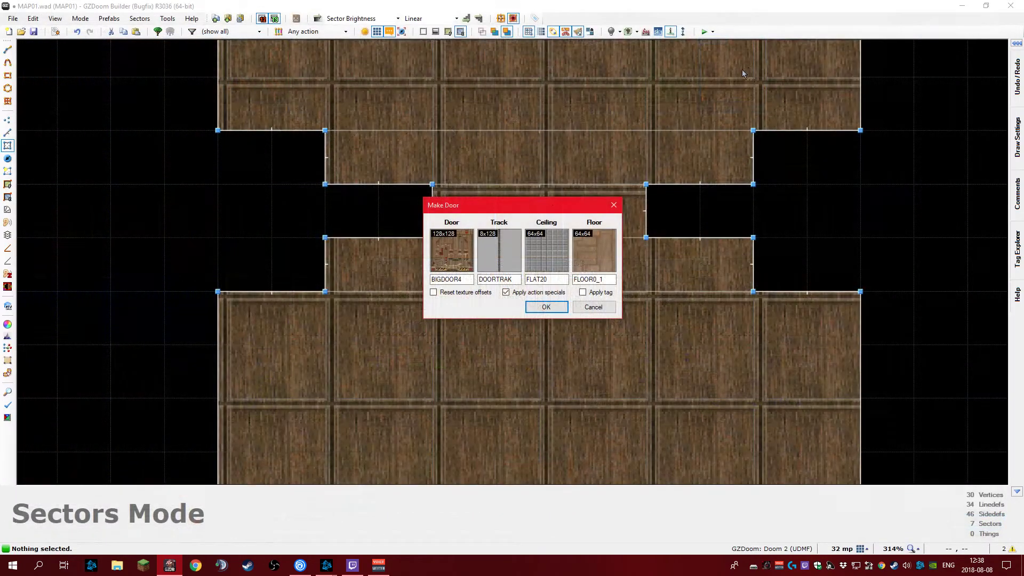
Set the door's floor texture to FLAT5_4 and create the door with action specials applied
click(596, 262)
scroll(379, 240, down, 6)
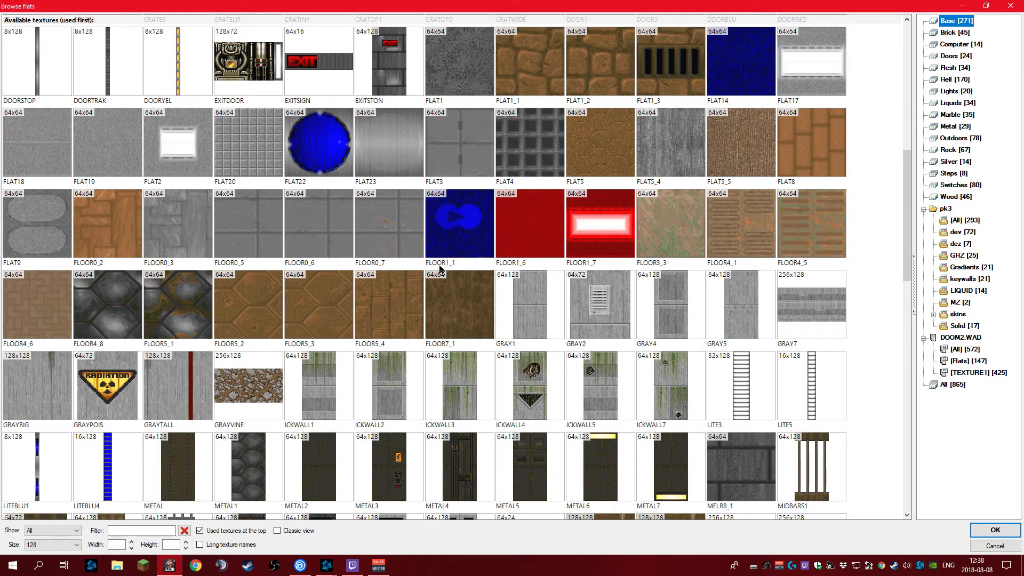
scroll(439, 270, down, 2)
scroll(434, 270, up, 3)
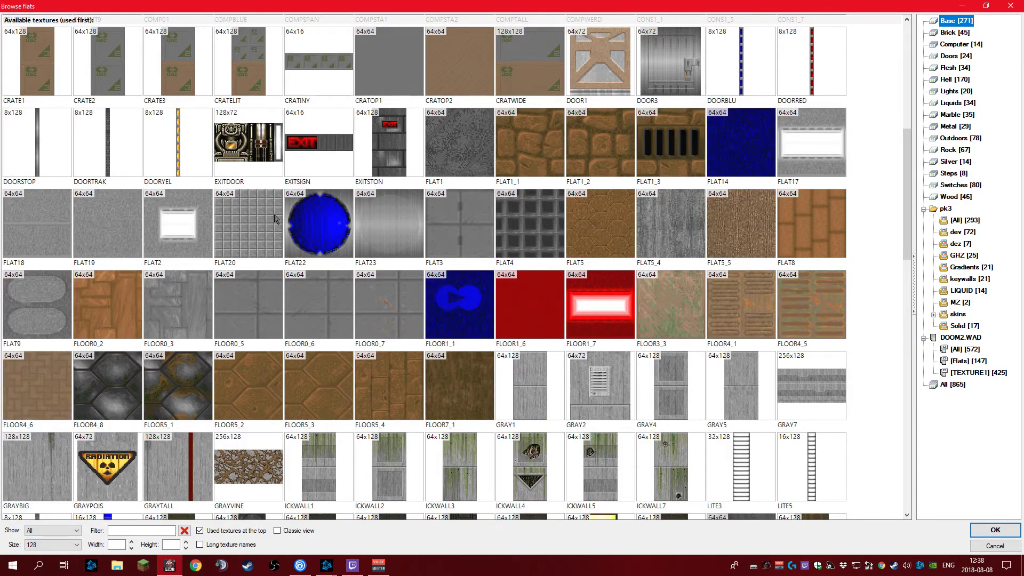
double_click(659, 235)
click(592, 309)
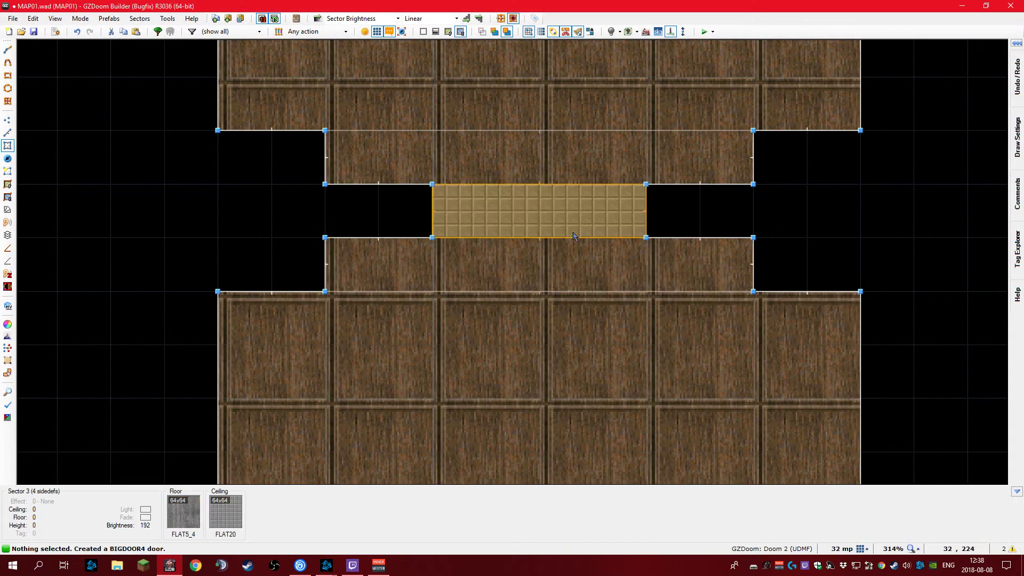
Turn gravity off in the 3D view and raise the door sector's ceiling to 64 to inspect the door tracks
key(q)
key(d)
key(e)
key(g)
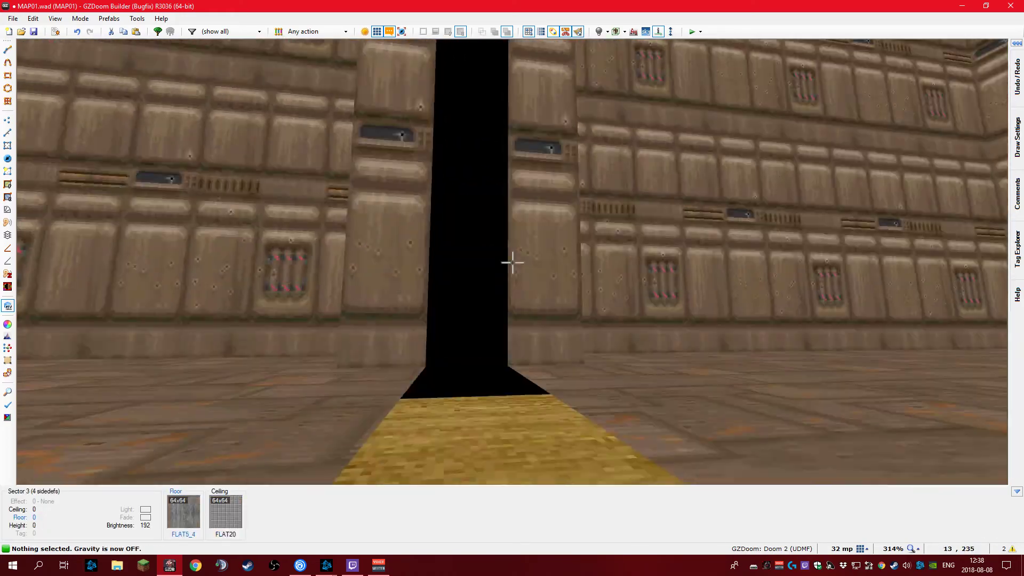
click(513, 262)
key(s)
scroll(513, 262, up, 6)
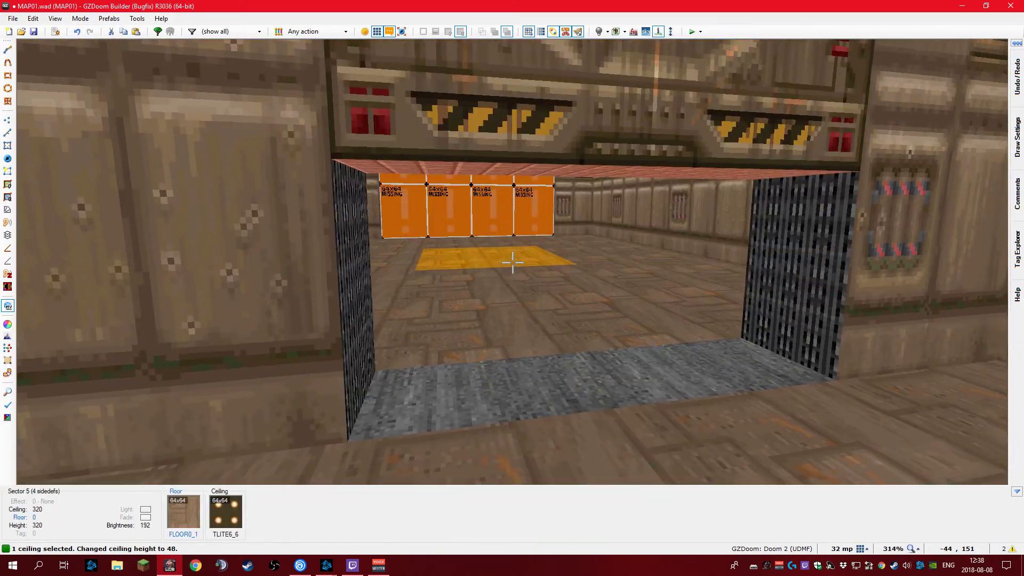
key(e)
scroll(512, 262, down, 1)
scroll(513, 262, up, 3)
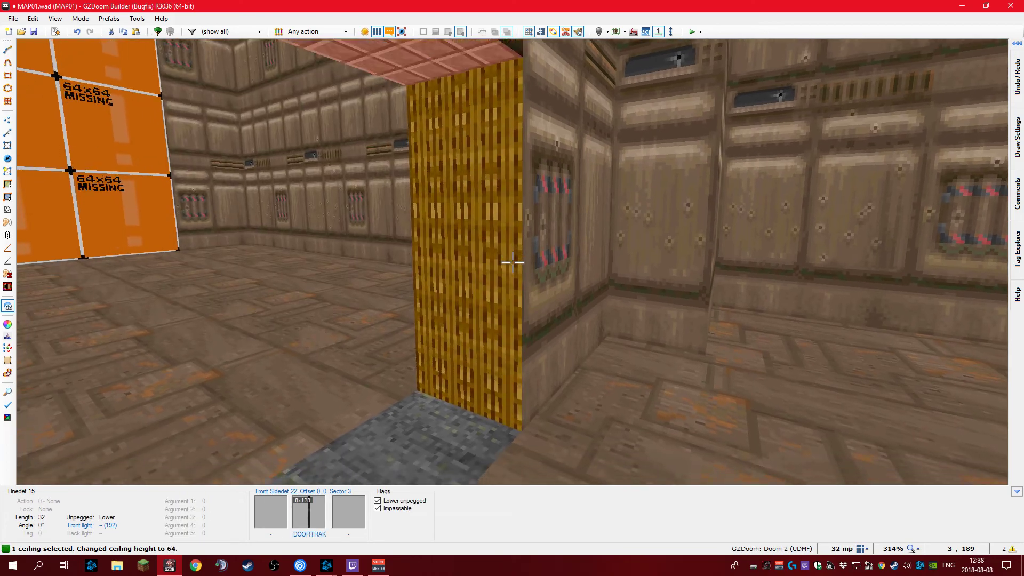
Lower the door sector's ceiling to 0 and undo the making of the BIGDOOR4 door
scroll(512, 262, down, 8)
key(q)
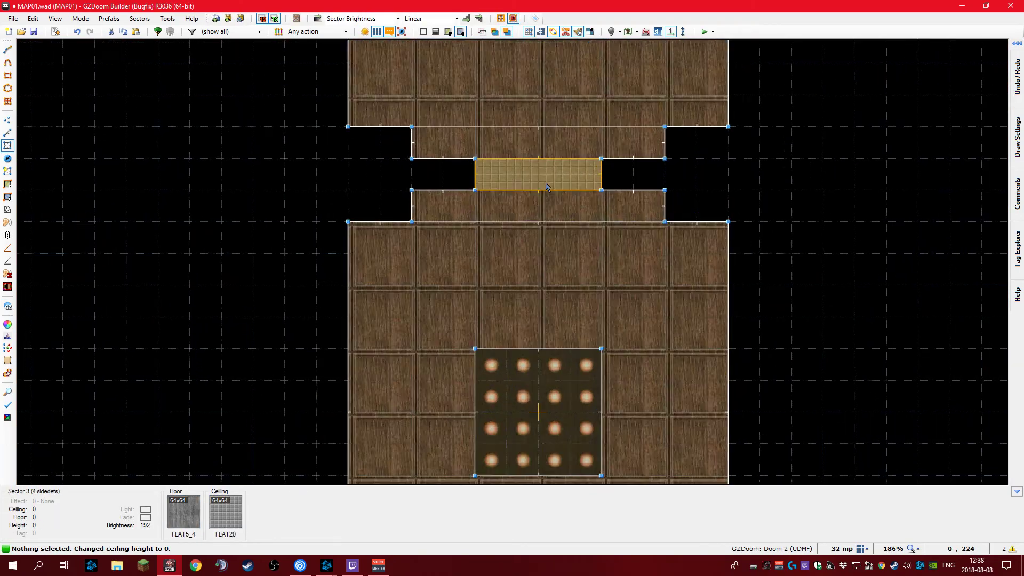
scroll(546, 186, up, 2)
key(ctrl+z)
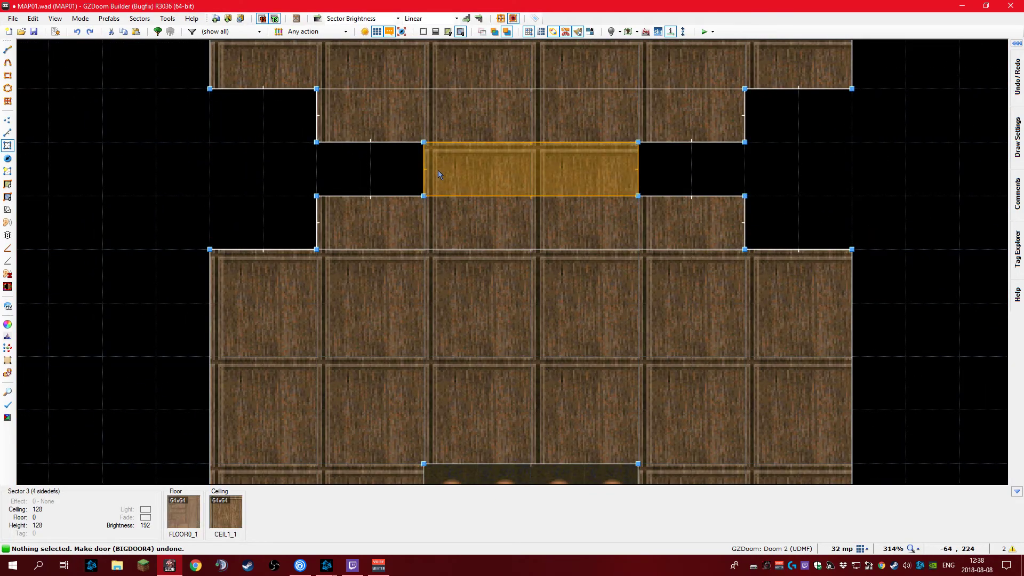
scroll(438, 175, up, 2)
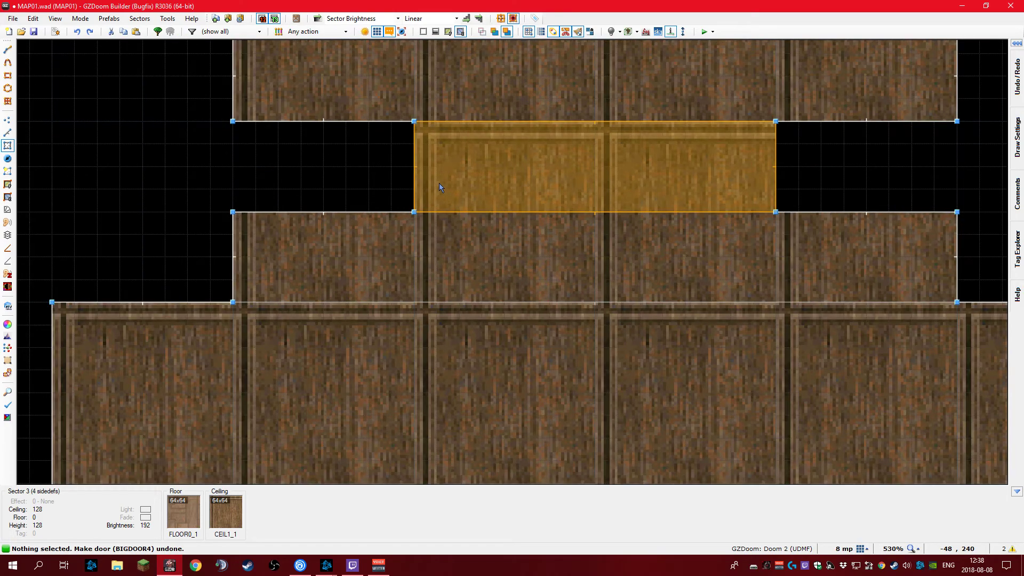
key(ctrl+shift+d)
click(414, 193)
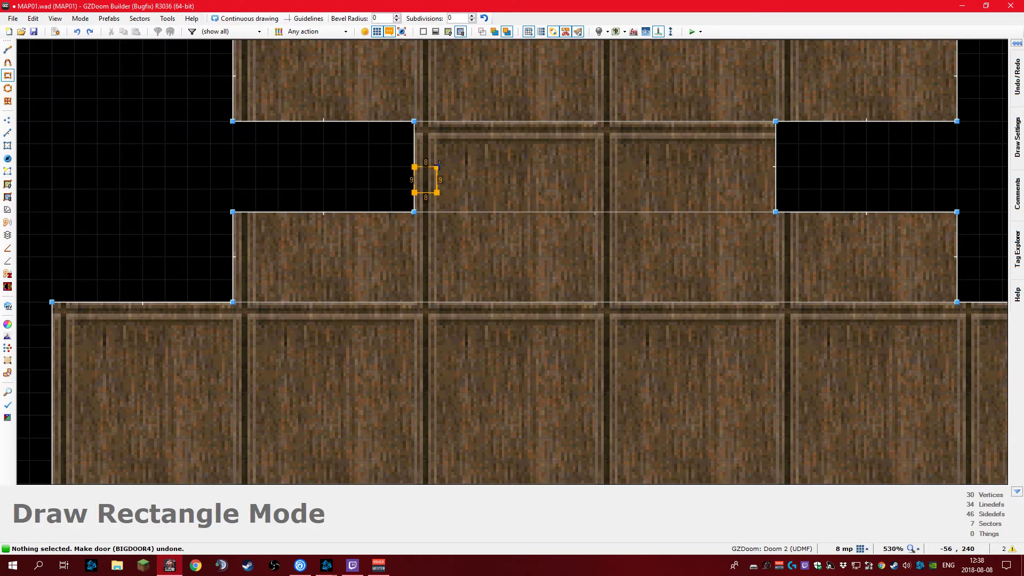
mouse_move(416, 191)
mouse_down()
mouse_move(483, 143)
mouse_move(779, 151)
mouse_up()
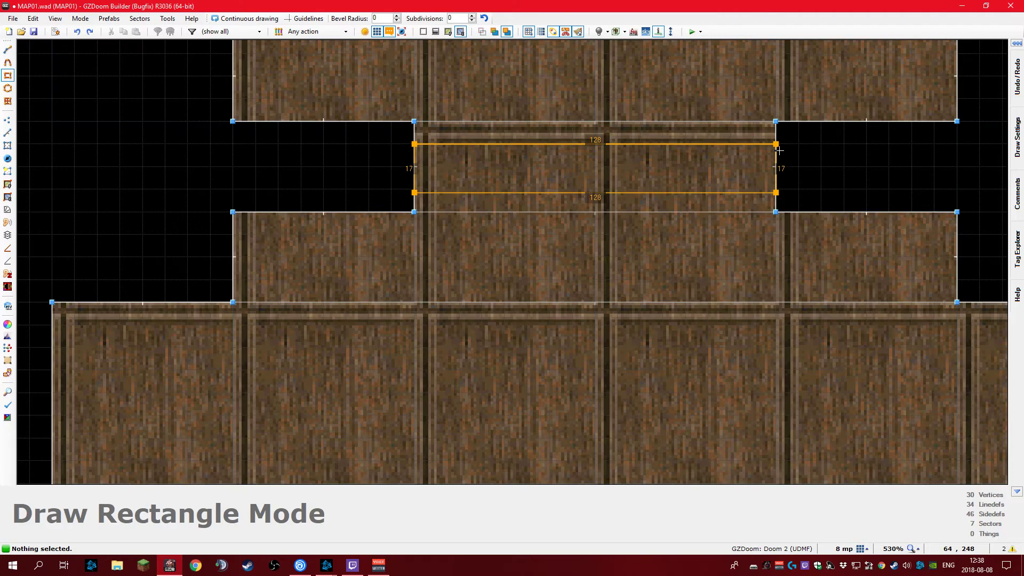
key(Escape)
Draw a rectangular sector 128 wide and about 16 deep across the middle of the passage's narrow section
scroll(450, 185, up, 3)
key(ctrl+shift+d)
click(373, 196)
scroll(413, 192, down, 2)
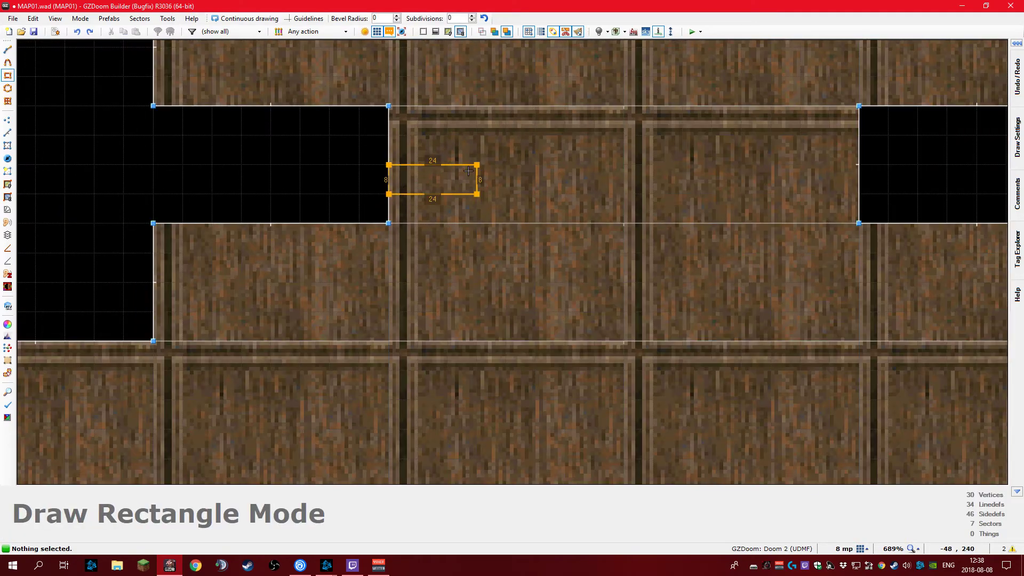
drag(468, 171, 858, 135)
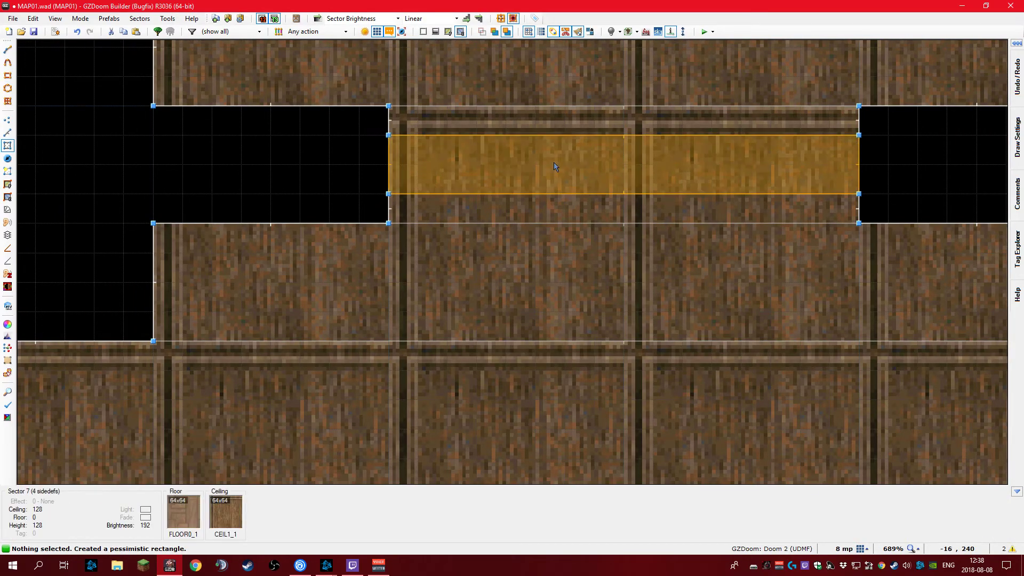
Make the thin rectangular sector in the passage into a door with the BIGDOOR4 texture
key(w)
key(w)
scroll(569, 219, down, 2)
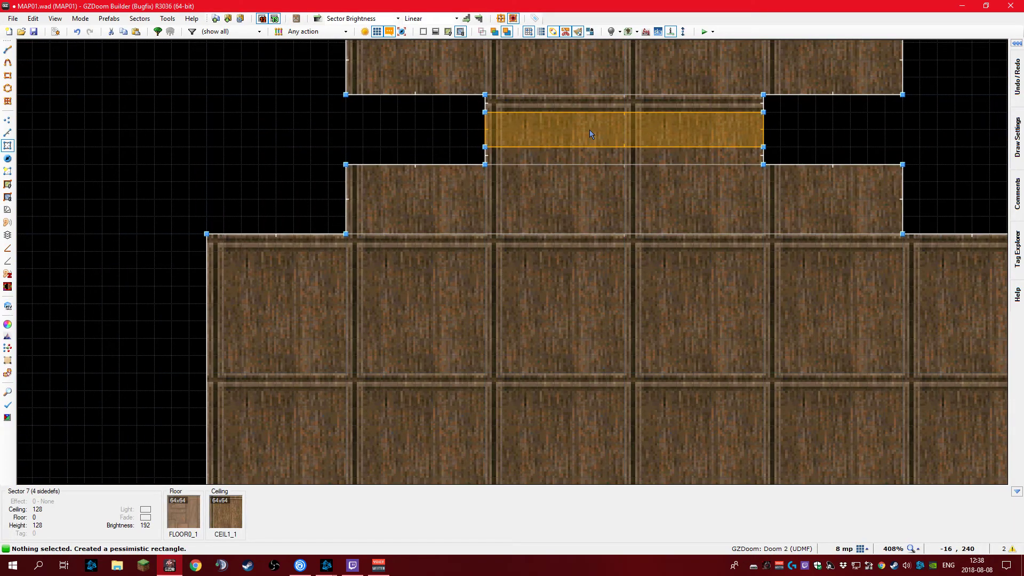
key(ctrl+d)
click(541, 306)
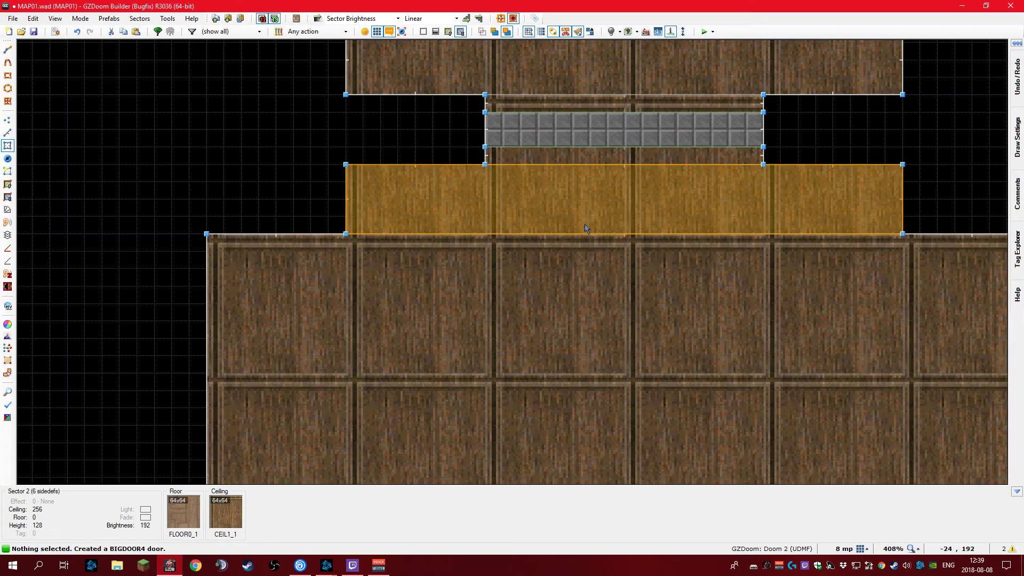
In the 3D view, set the middle texture of two narrow side walls next to the door to DOORSTOP
key(q)
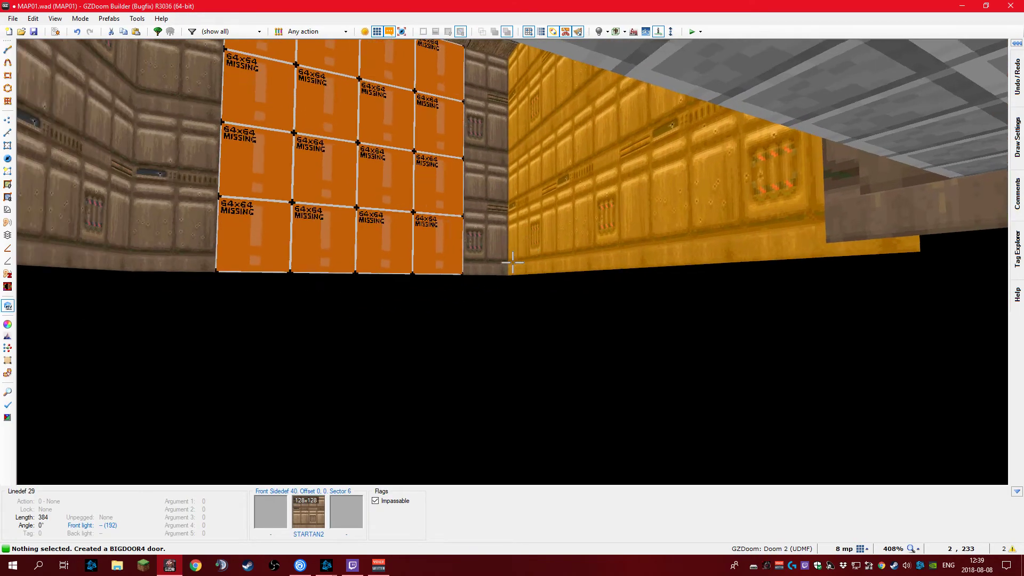
key(e)
click(513, 262)
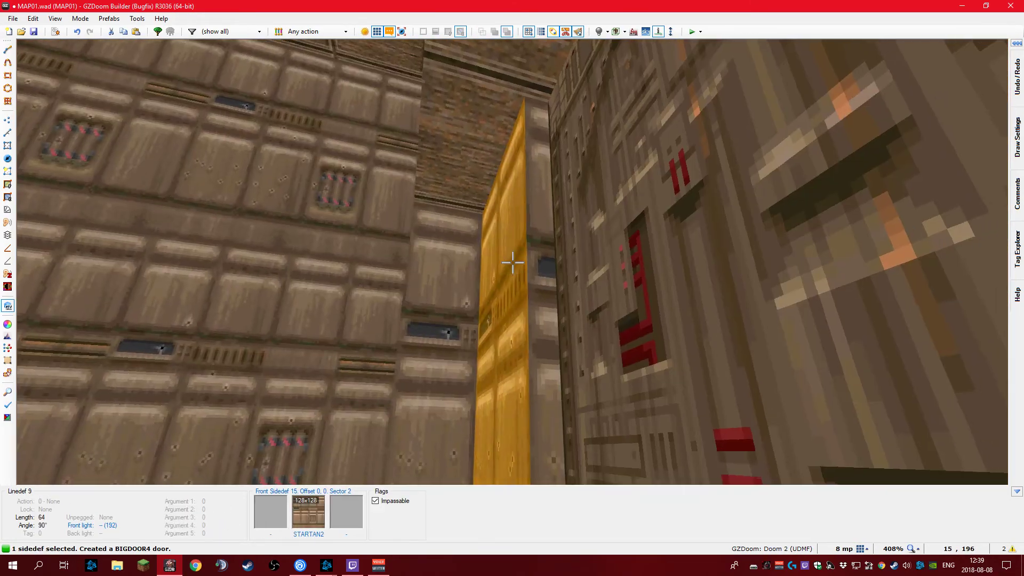
click(513, 263)
right_click(512, 263)
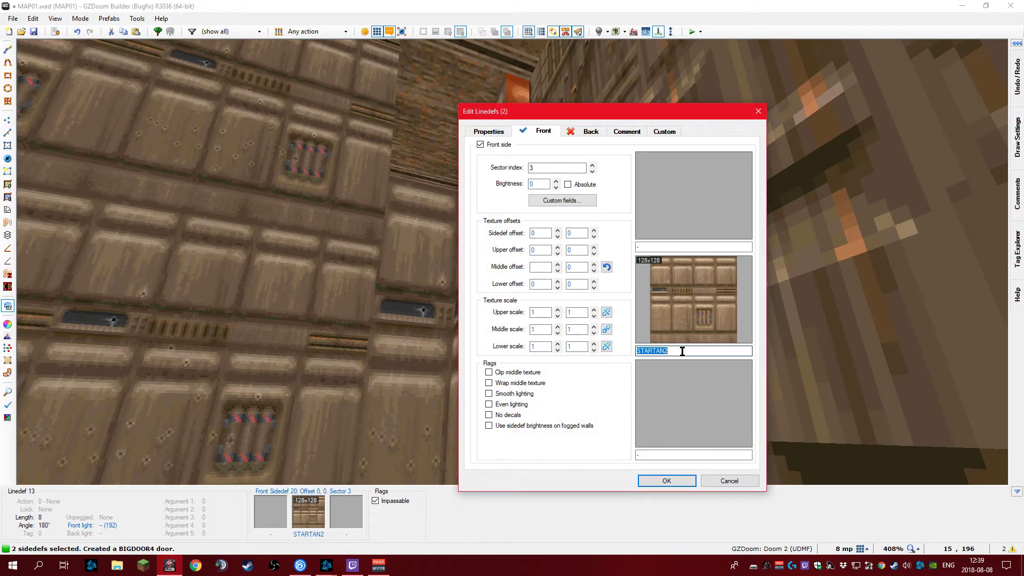
text(DOORST)
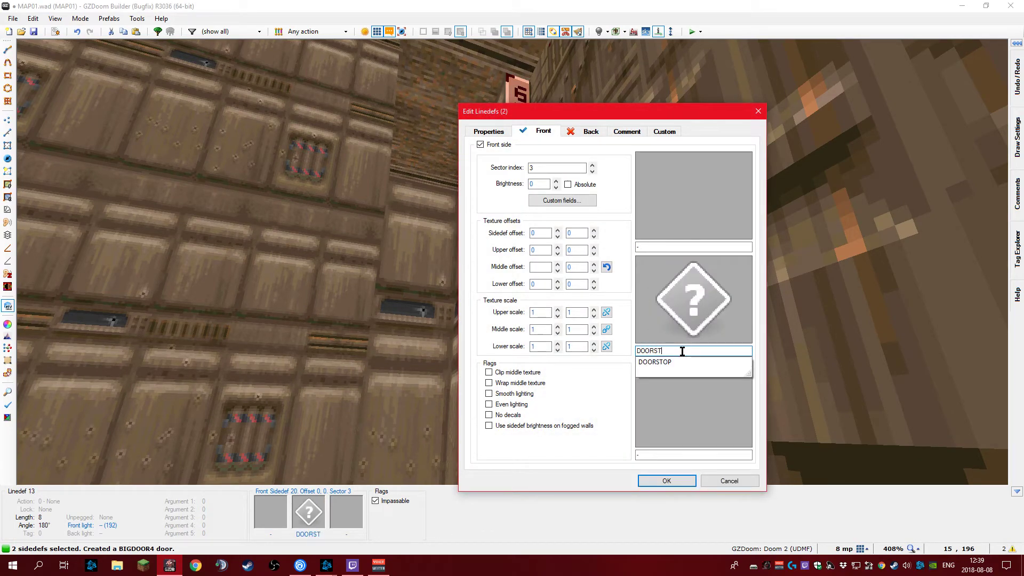
text(OP)
key(Return)
key(c)
Copy the DOORSTOP texture onto the remaining narrow side walls framing the door, undoing the paste on the door face
key(ctrl+c)
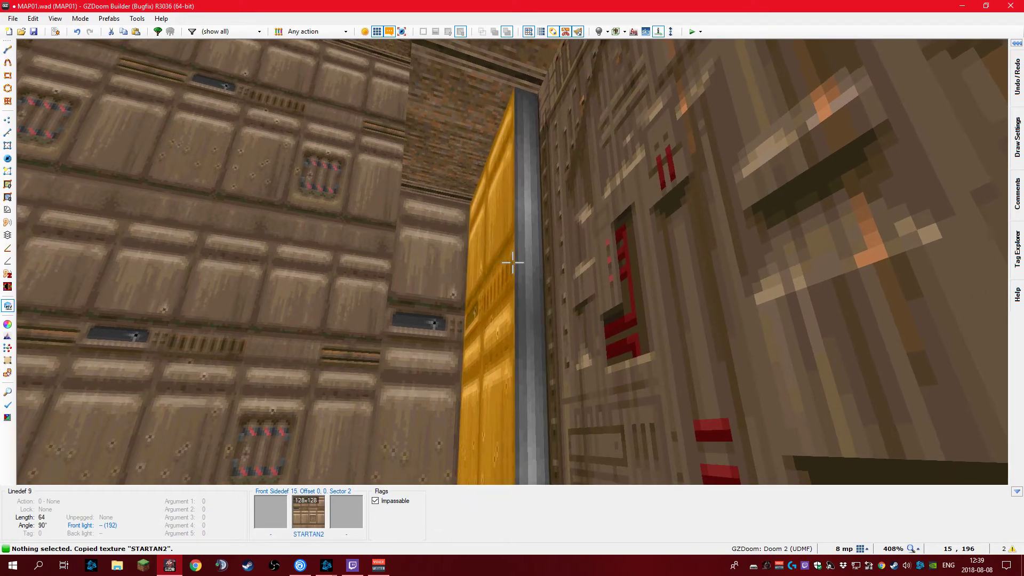
key(ctrl+v)
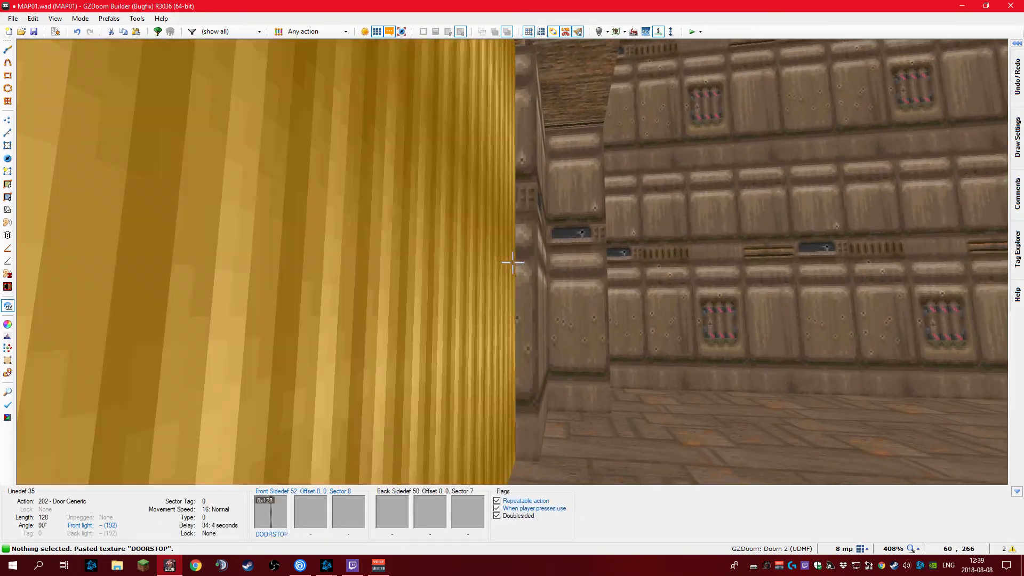
key(ctrl+z)
key(ctrl+v)
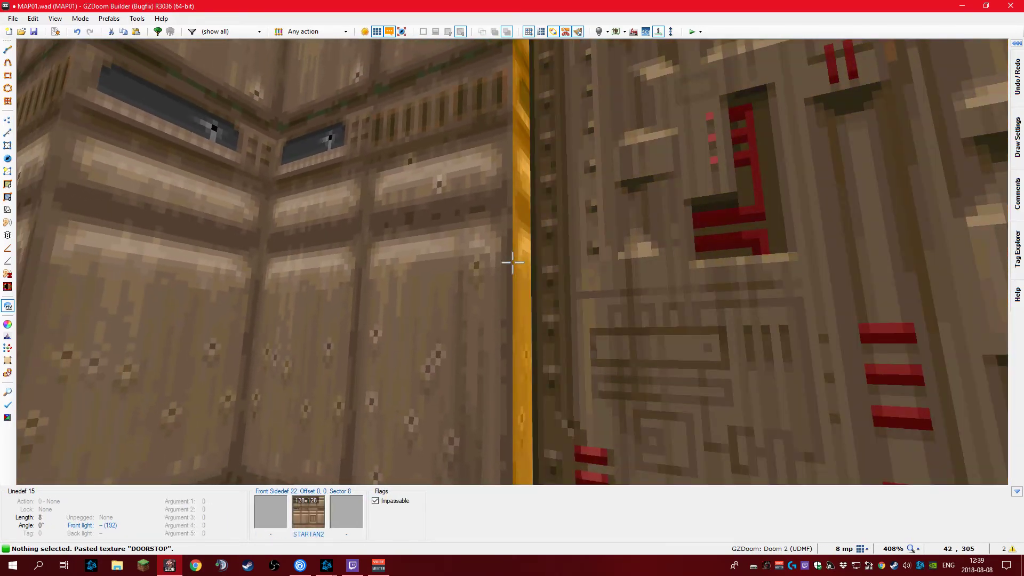
key(ctrl+v)
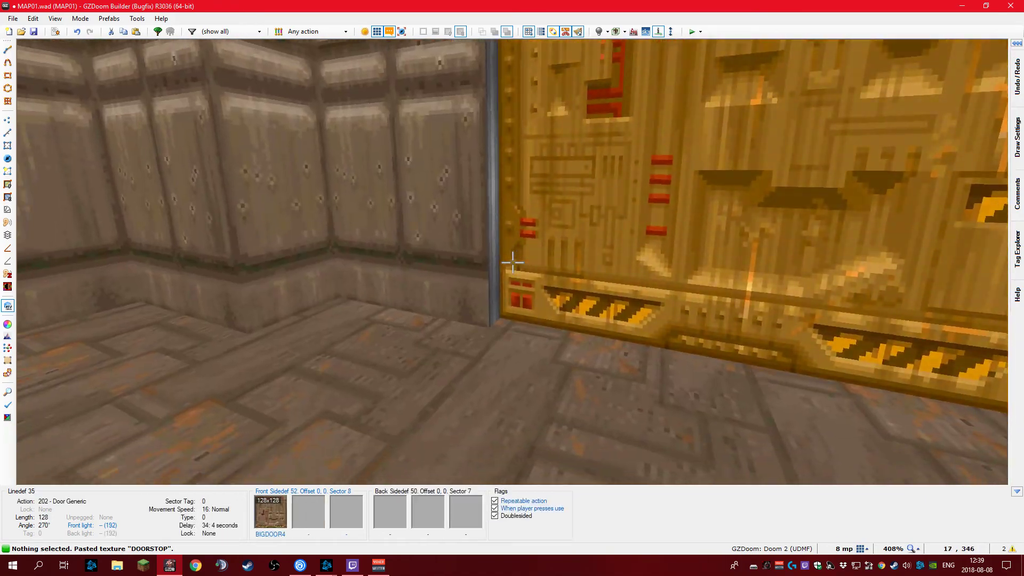
Select the ceiling strips on both sides of the door and set their sectors' floor texture to SHAWN2
click(513, 262)
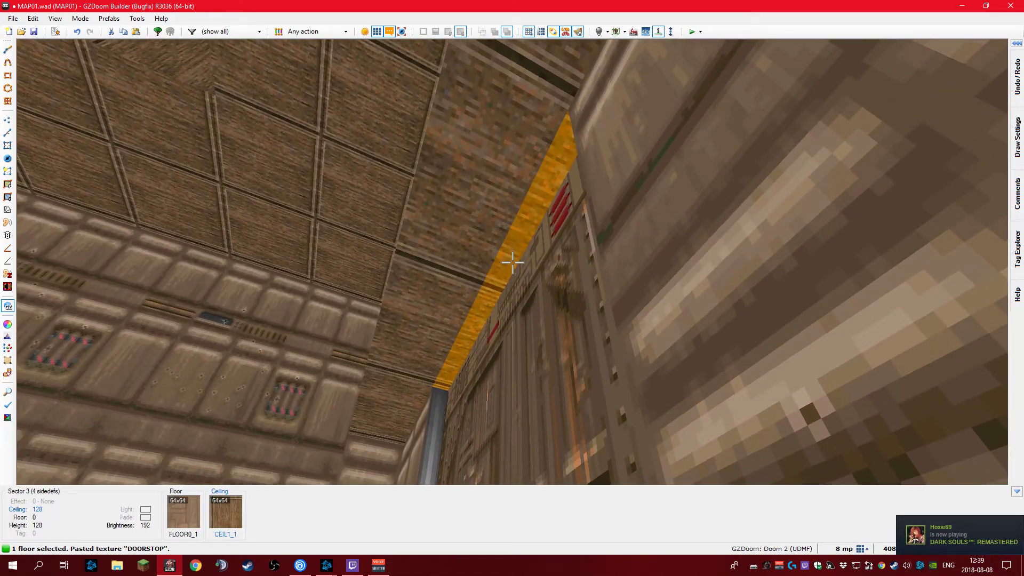
key(c)
click(513, 261)
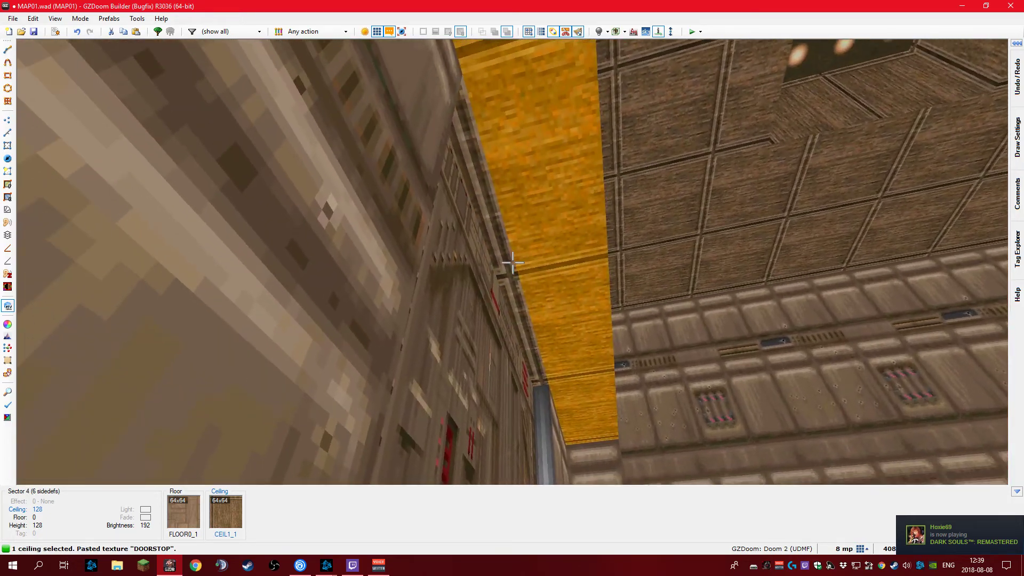
click(513, 262)
right_click(513, 262)
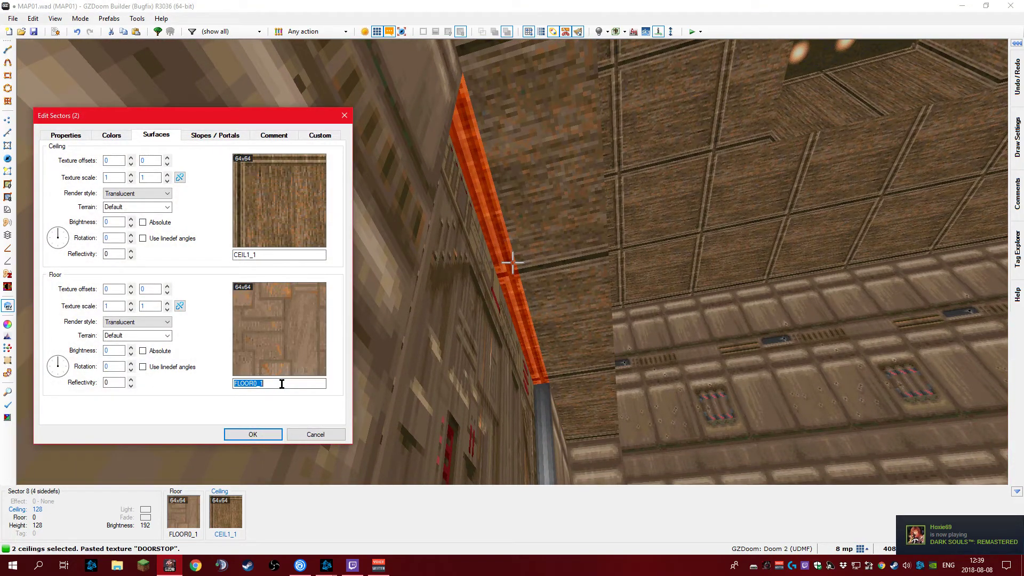
text(SHAWN2)
key(Return)
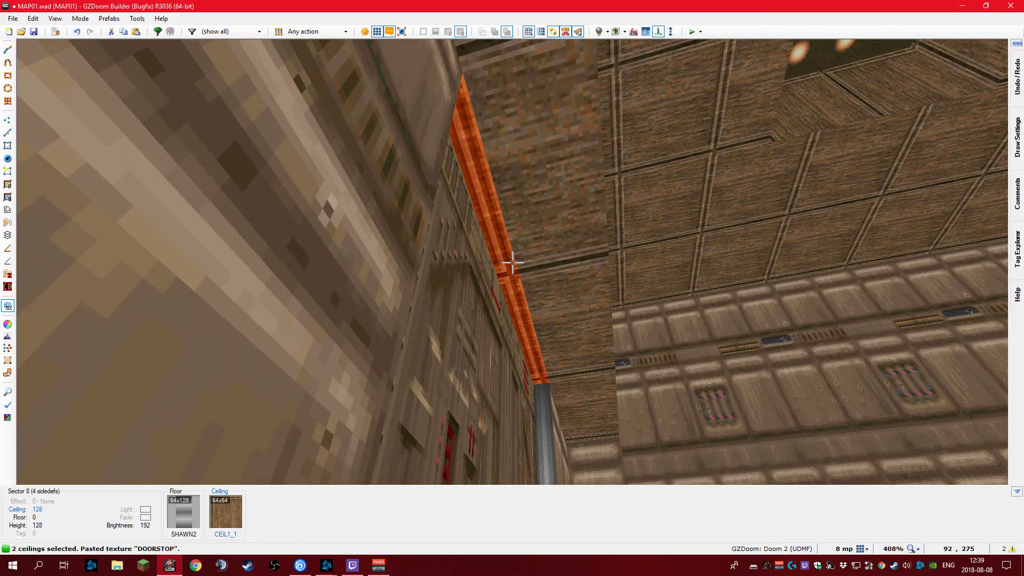
Copy the SHAWN2 flat to the ceiling strips by the door and paste FLOOR0_1 back on their floors
key(c)
key(ctrl+c)
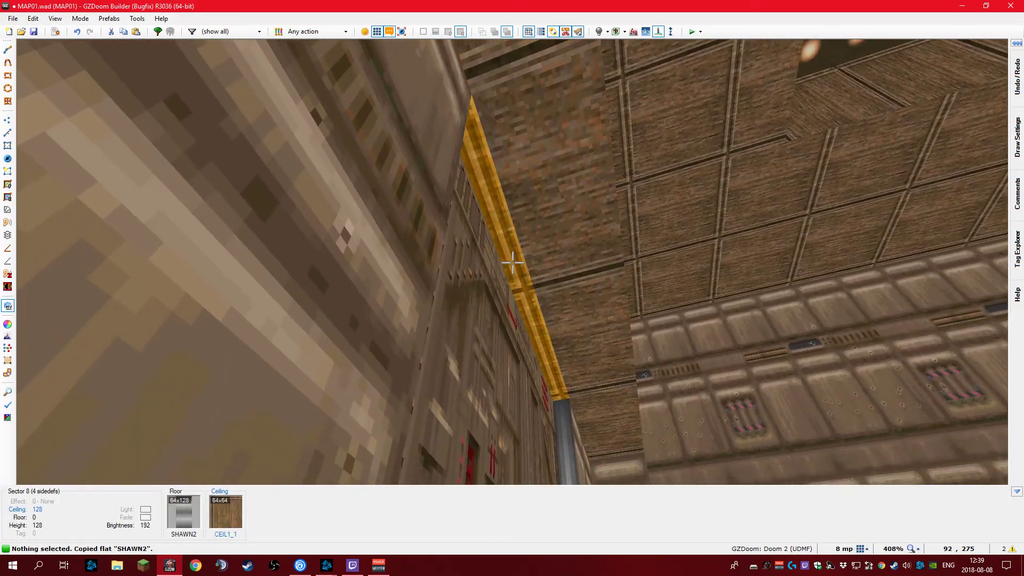
key(ctrl+v)
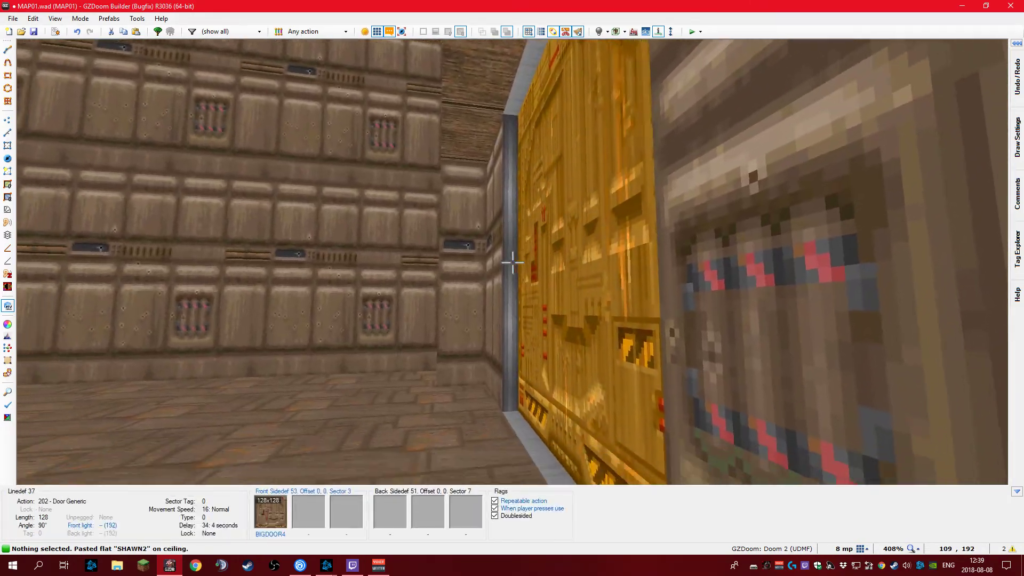
key(ctrl+c)
key(ctrl+v)
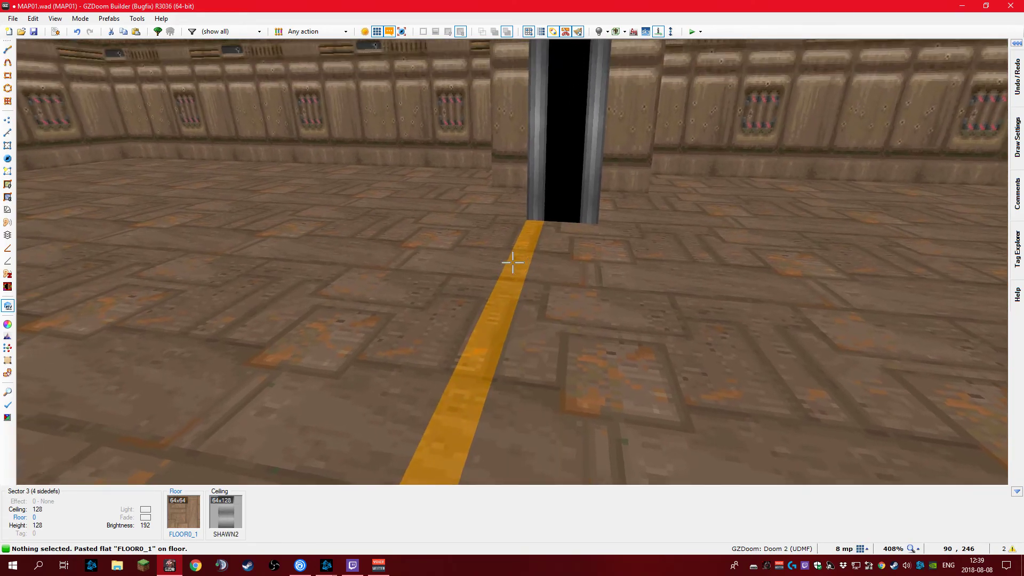
Paste the DOORSTOP texture onto the ceiling strips on both sides of the door
key(s)
key(s)
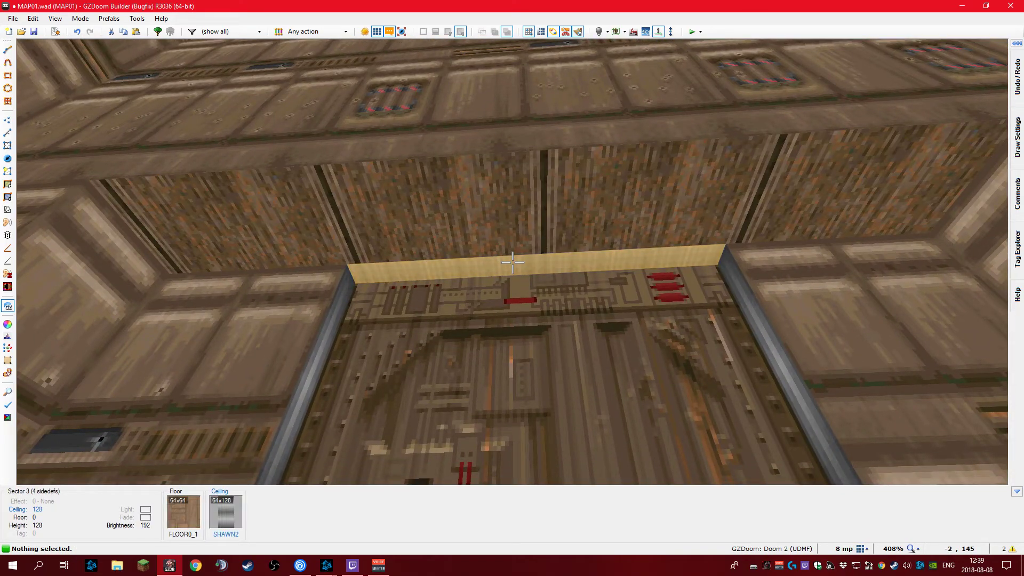
key(w)
key(ctrl+v)
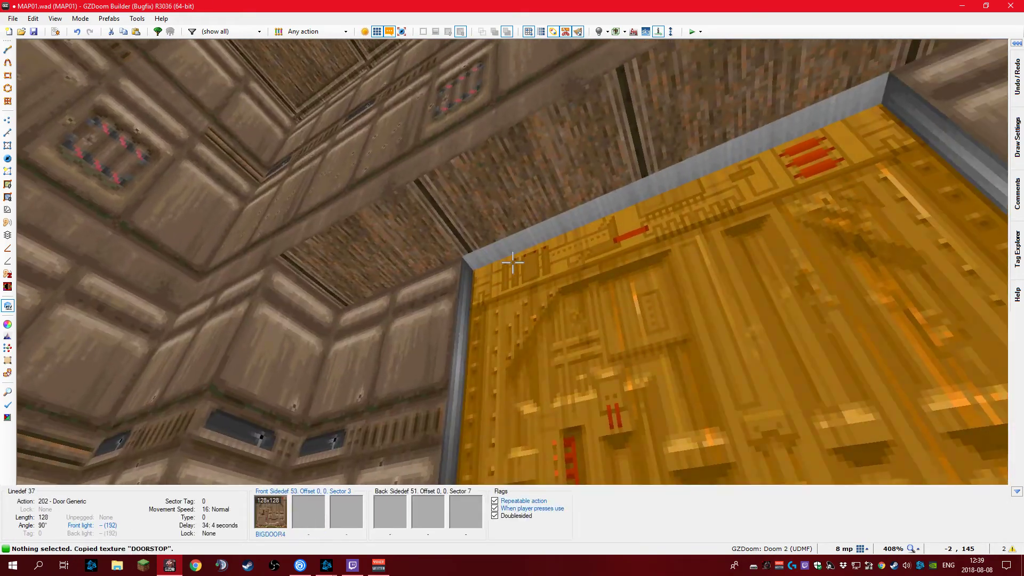
key(ctrl+z)
key(ctrl+v)
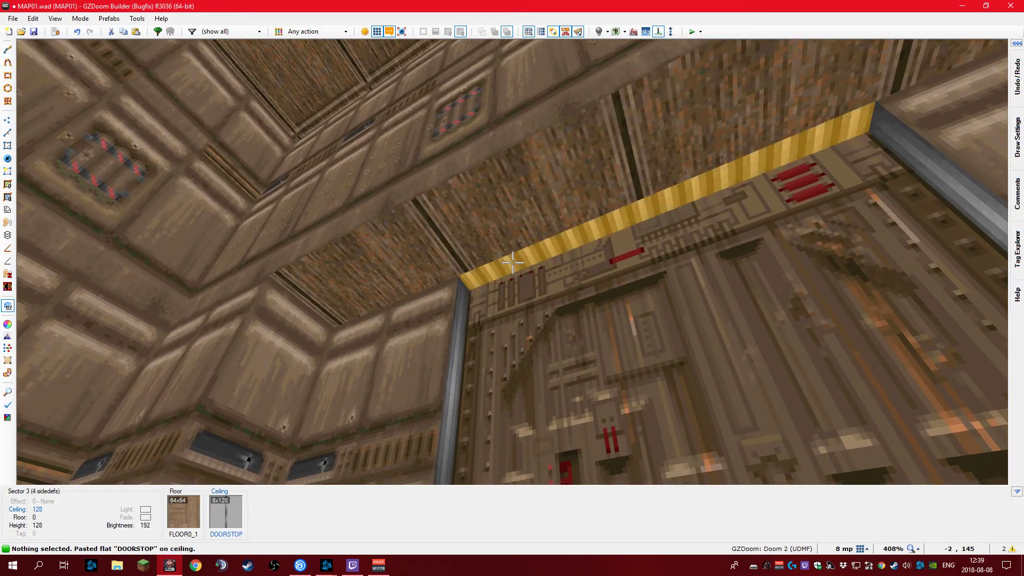
key(w)
key(a)
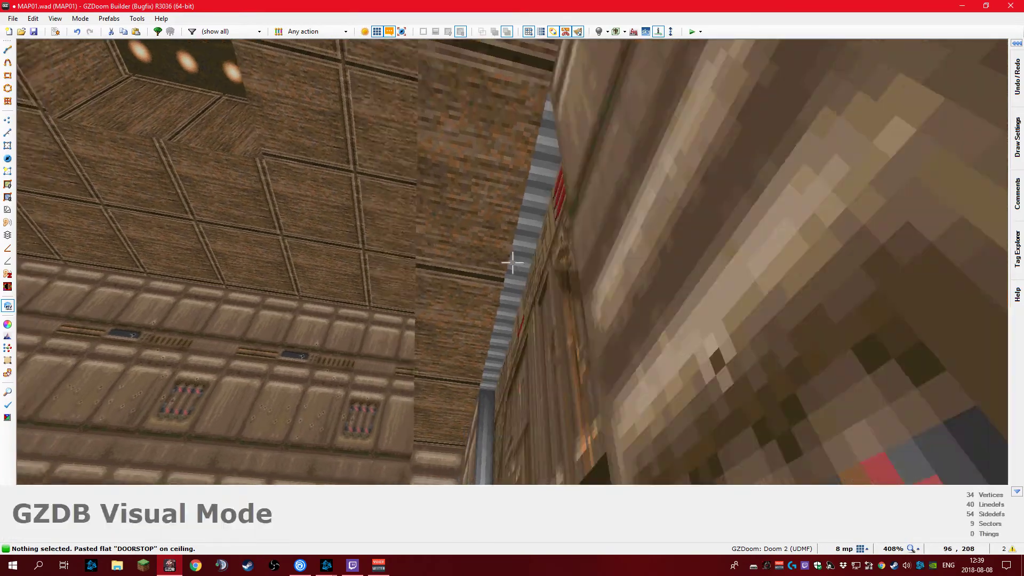
Select both ceiling strips by the door and set their ceiling texture rotation to 90 degrees
click(513, 262)
key(d)
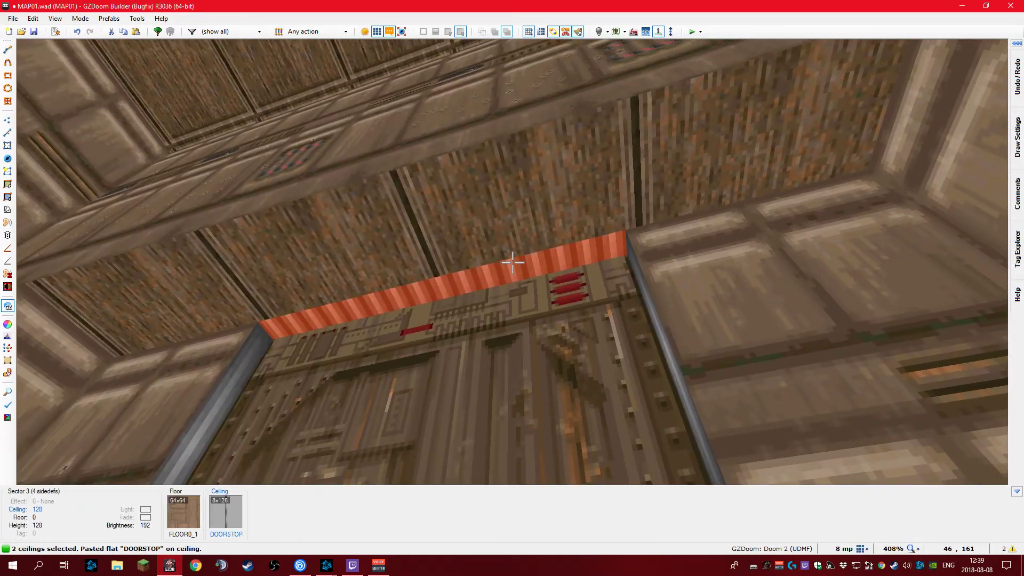
click(513, 263)
right_click(512, 262)
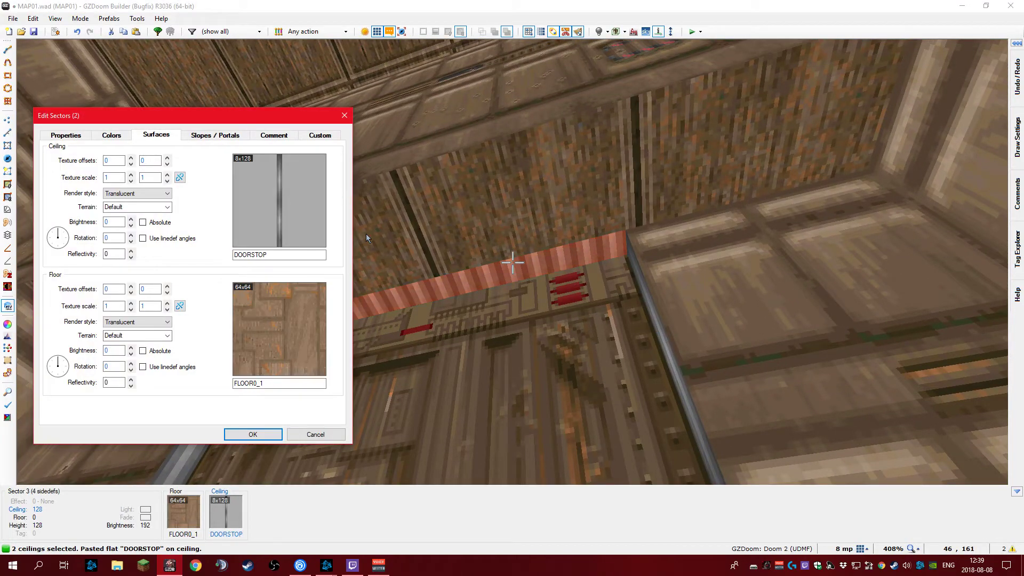
click(58, 245)
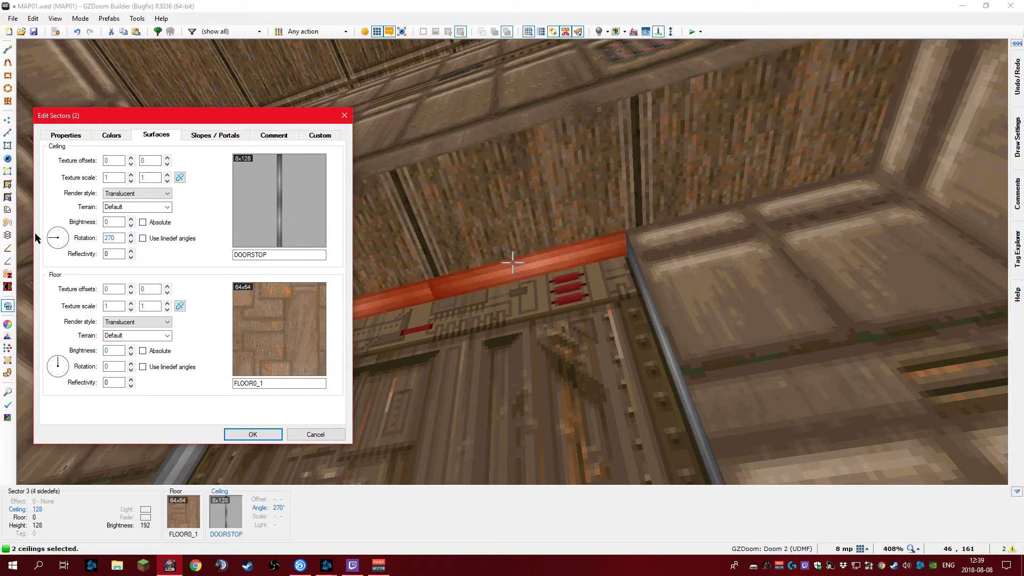
click(51, 237)
key(Return)
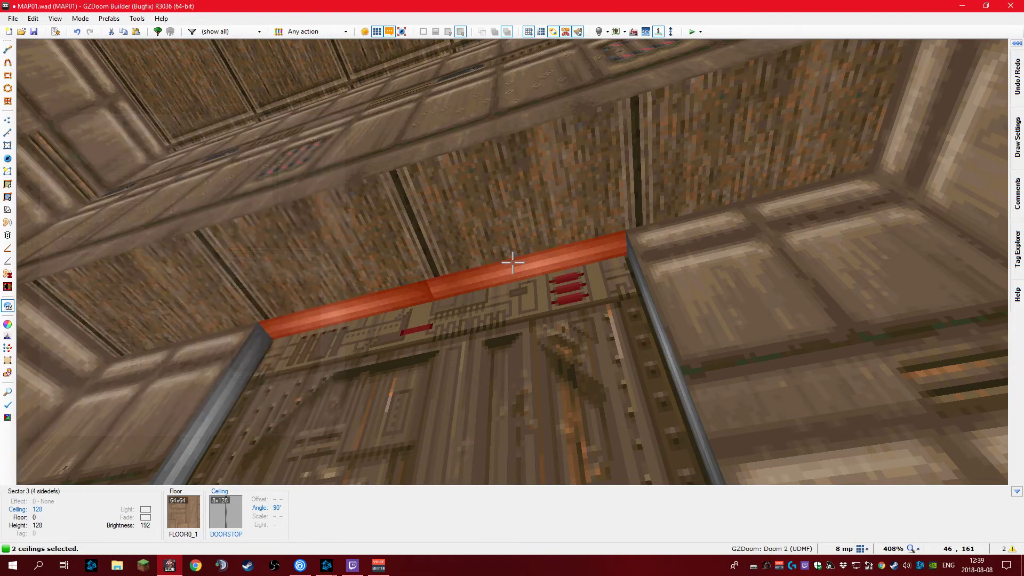
Shift the DOORSTOP ceiling texture on both strips to an offset of 0, -64 and clear the selection
key(shift+Left)
key(shift+Left)
key(shift+Left)
key(shift+Left)
key(shift+Left)
key(shift+Left)
key(shift+Left)
key(shift+Left)
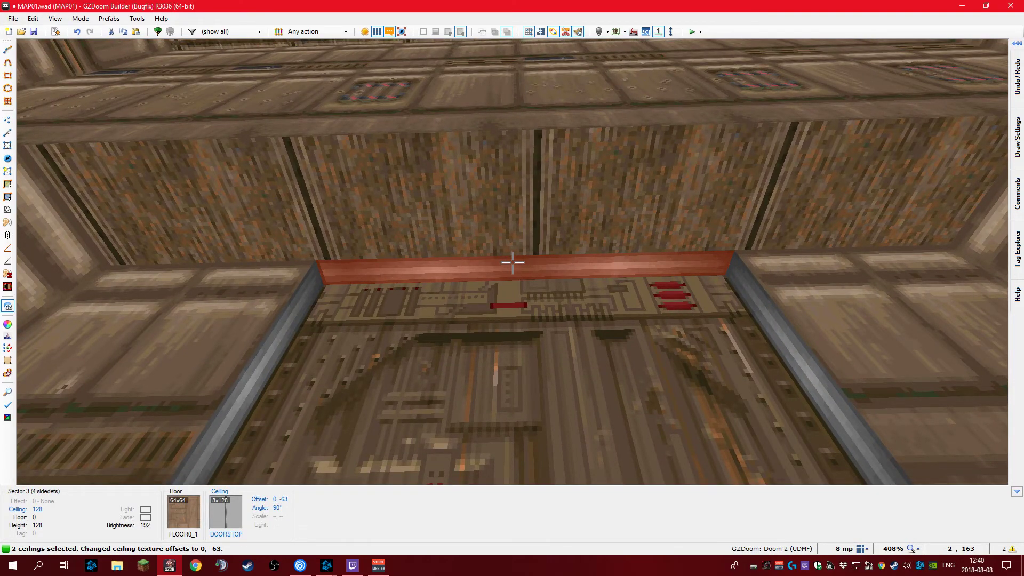
key(shift+Right)
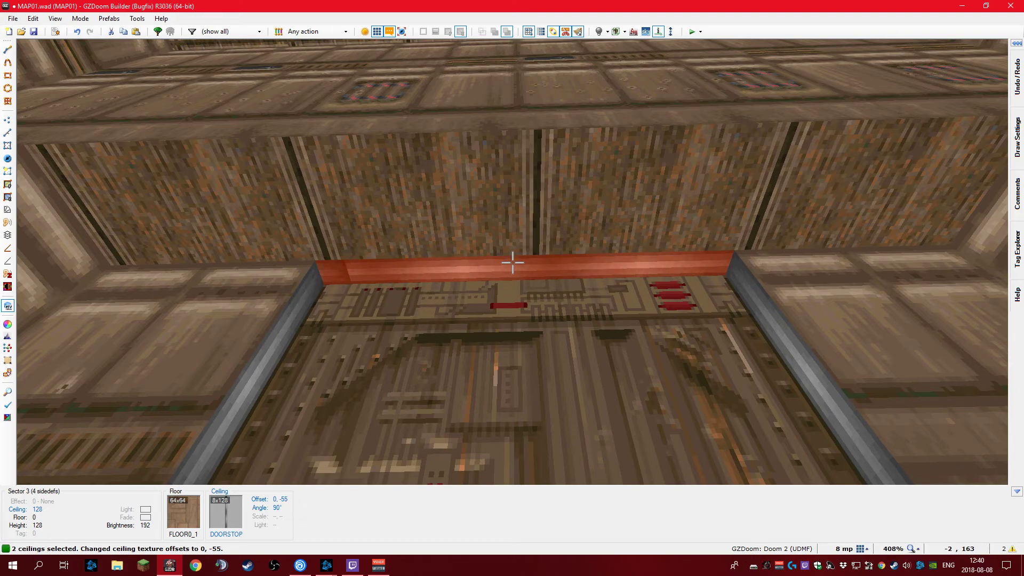
key(Up)
key(c)
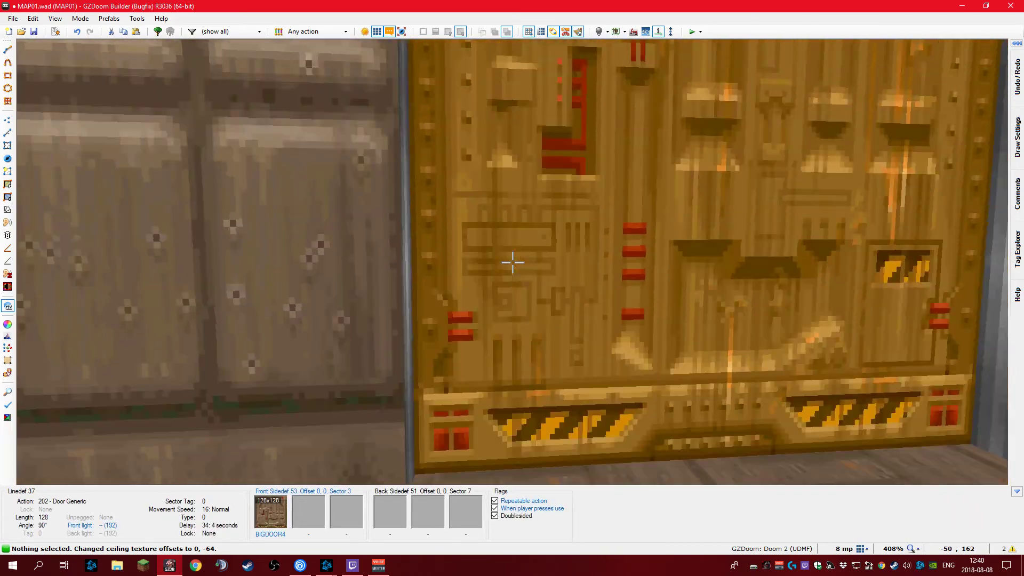
Inspect the door frame from both sides and the walls, ceilings and floors of the two rooms
key(f)
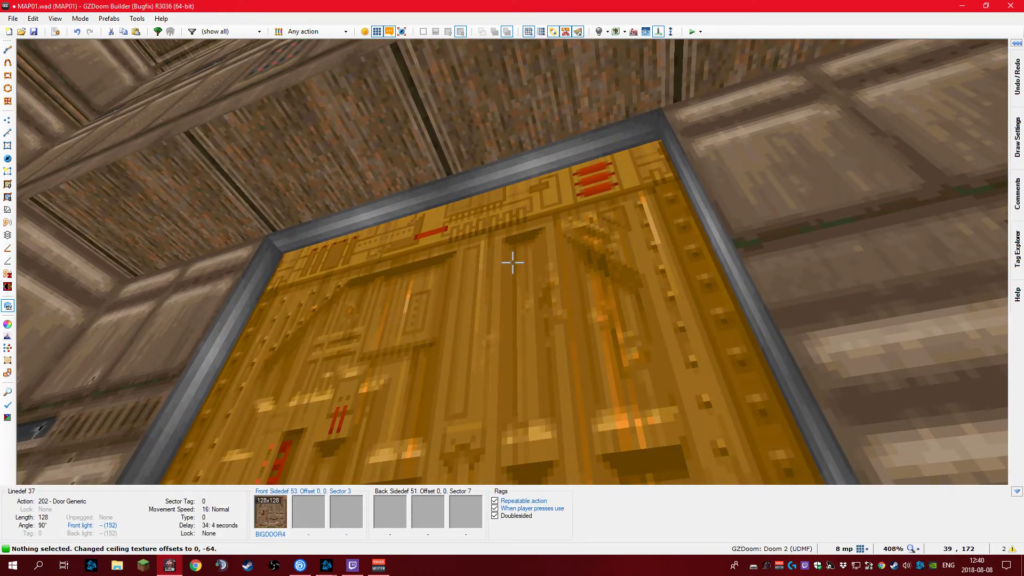
key(f)
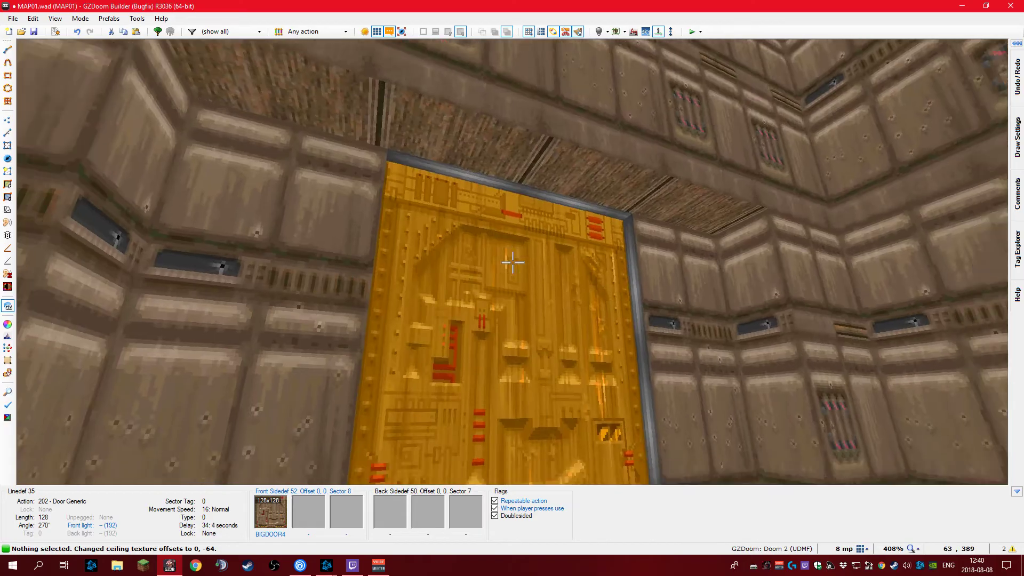
key(d)
key(e)
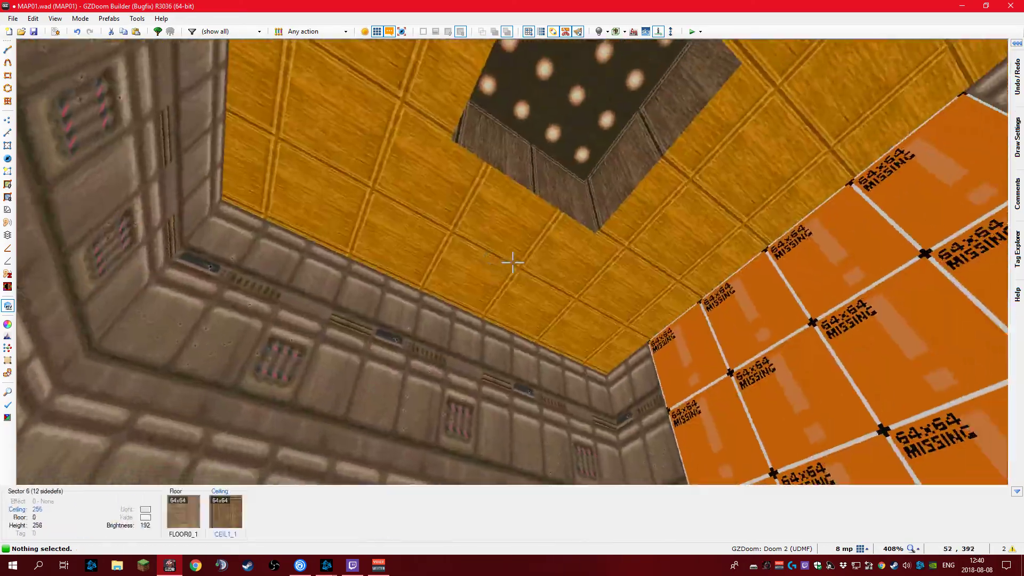
key(e)
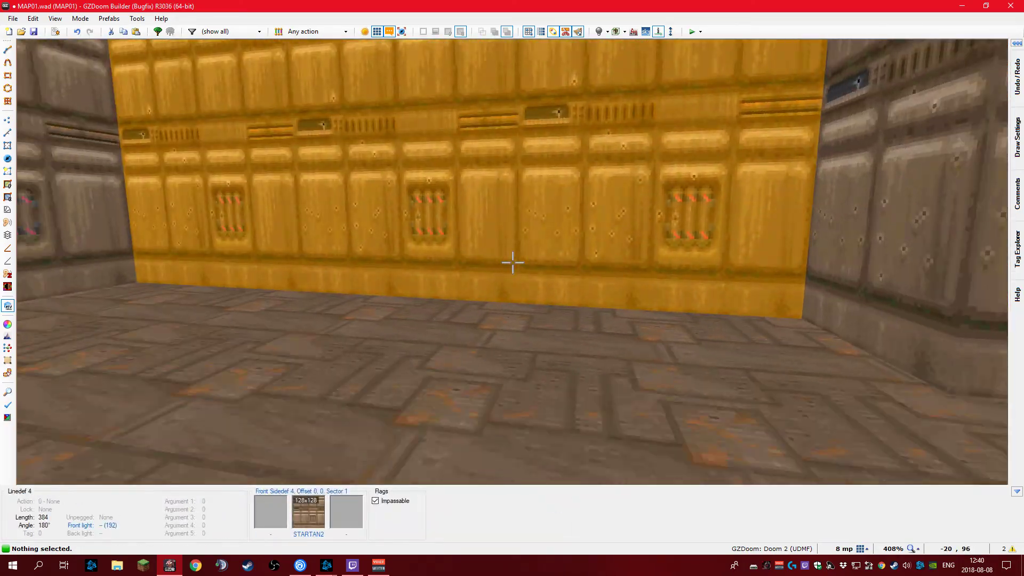
key(f)
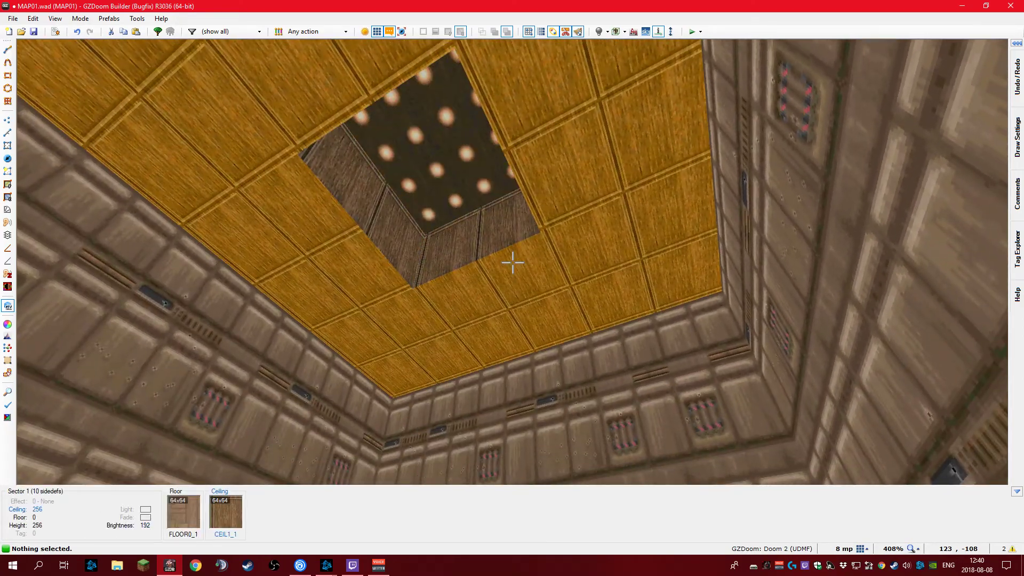
key(f)
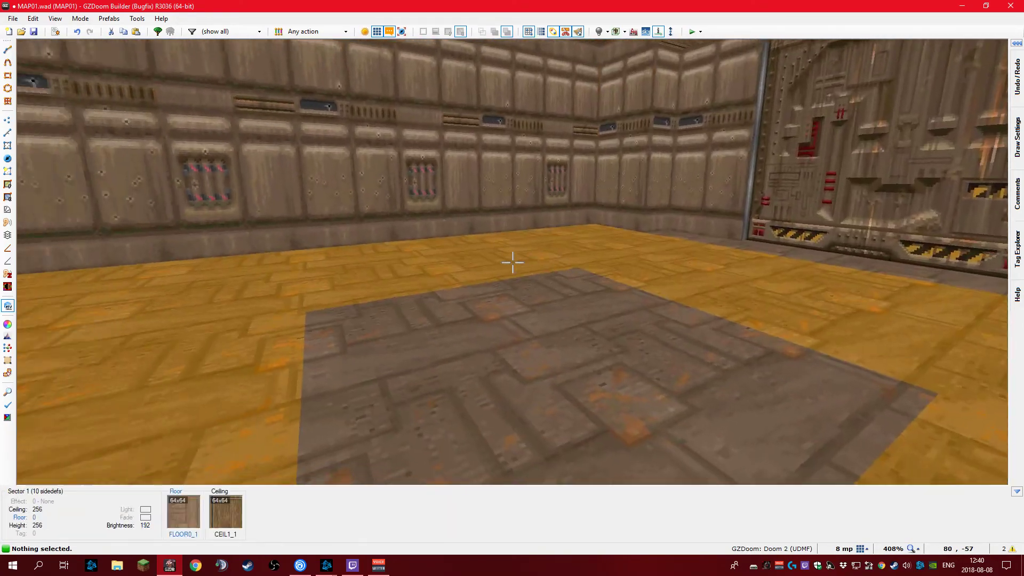
Try selecting the adjoining floors and the connected STARTAN2 walls of the first room in one go and clear the selection
key(w)
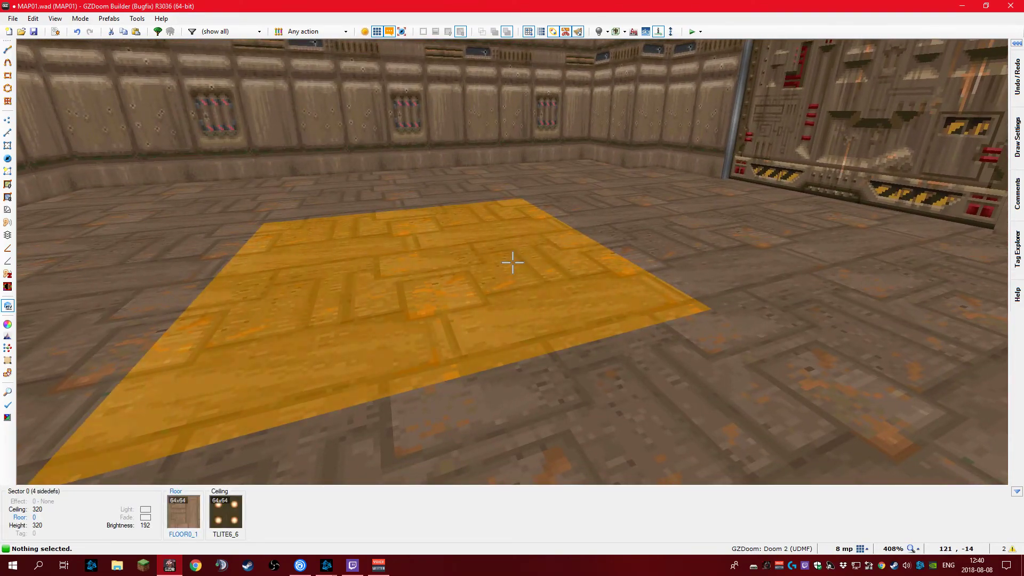
key(w)
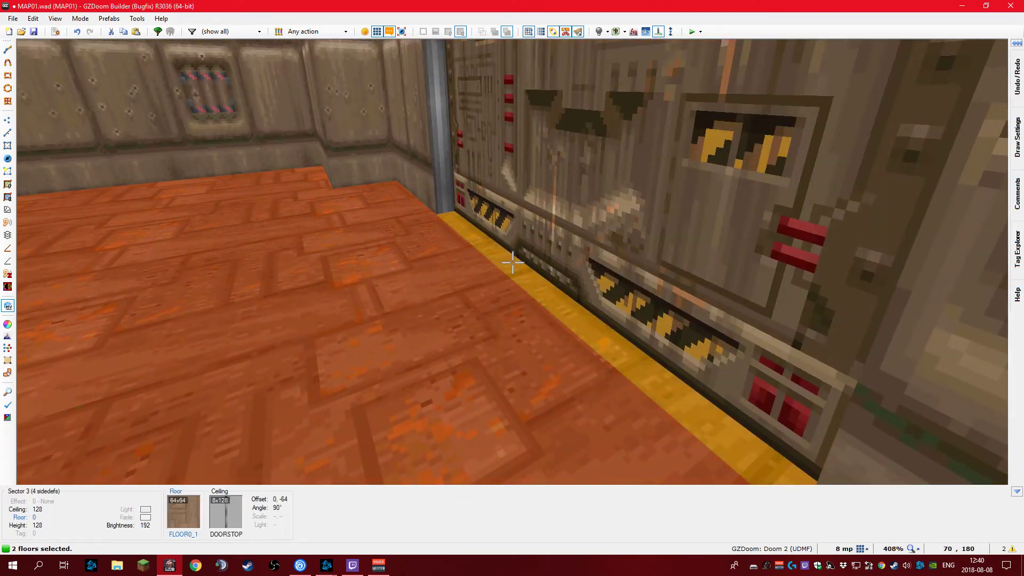
key(w)
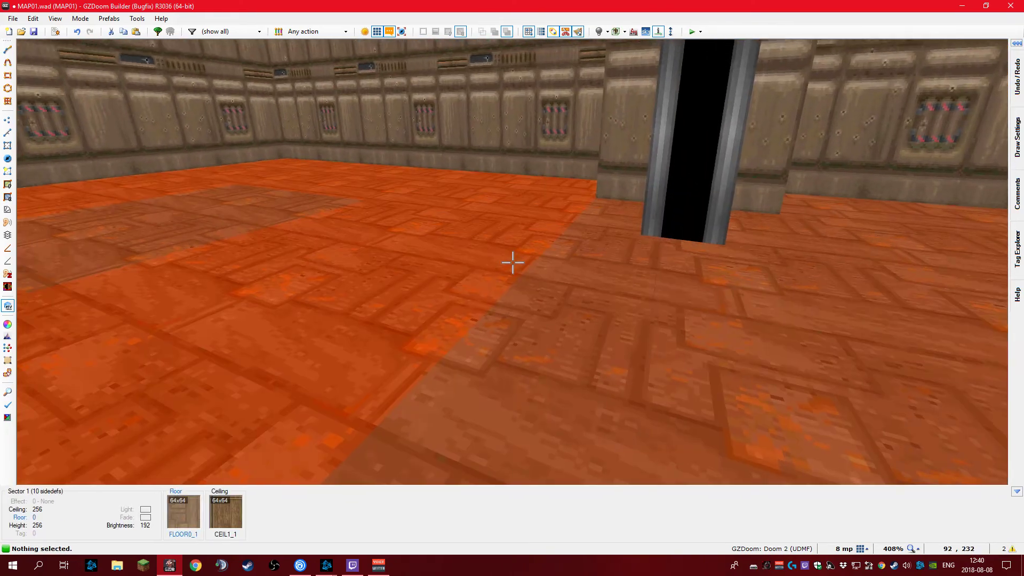
shift+click(512, 262)
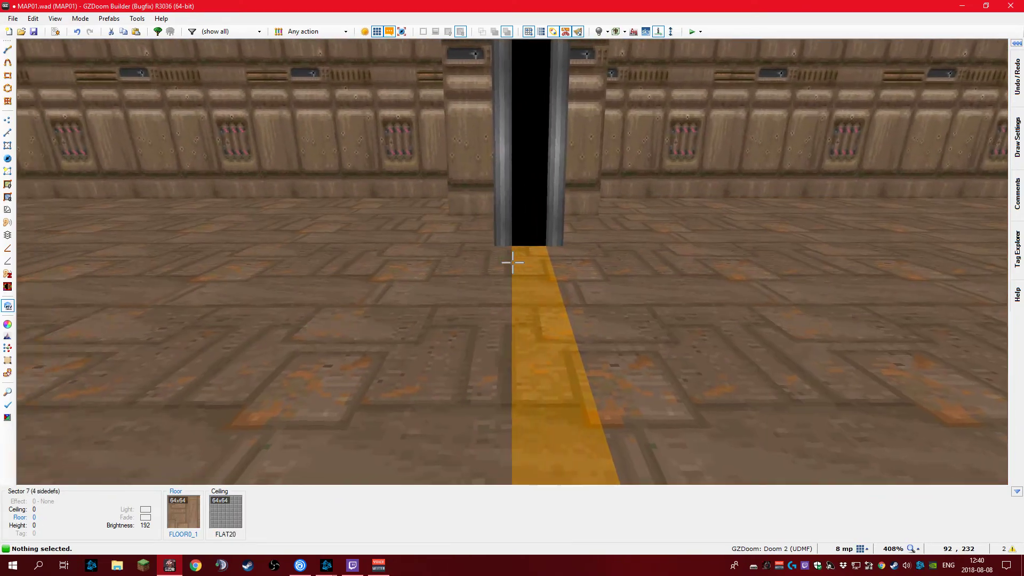
key(w)
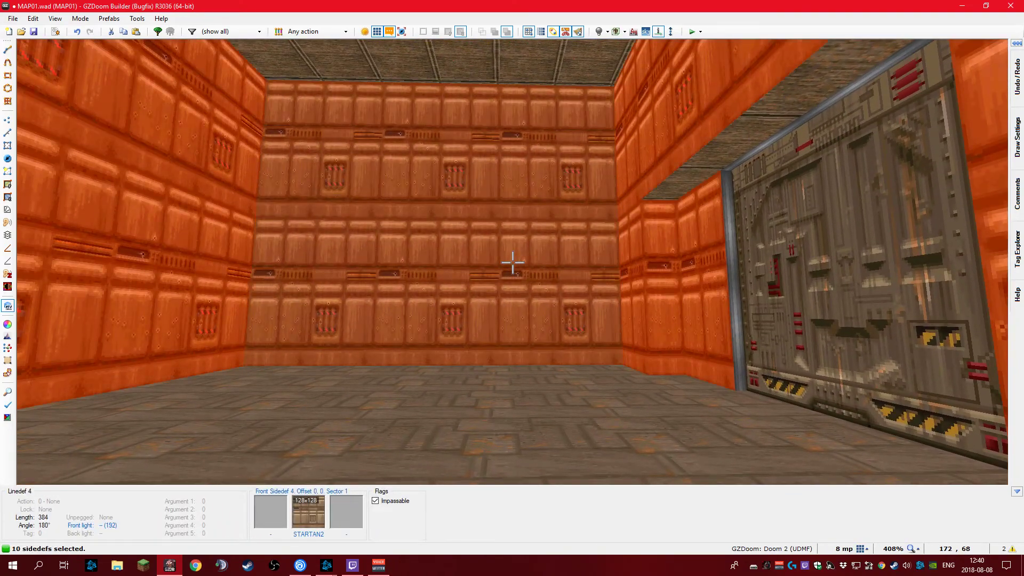
key(a)
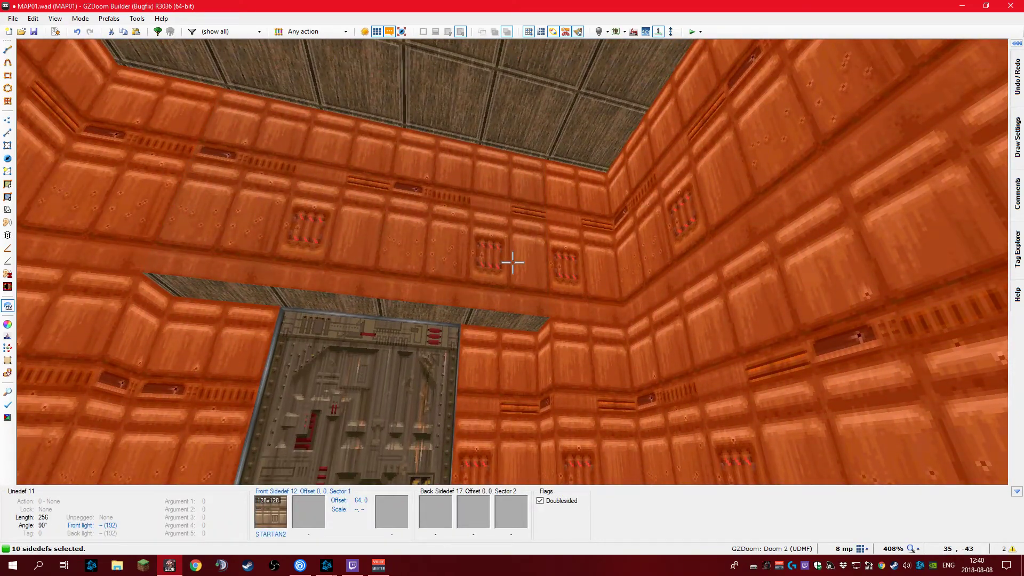
key(c)
key(d)
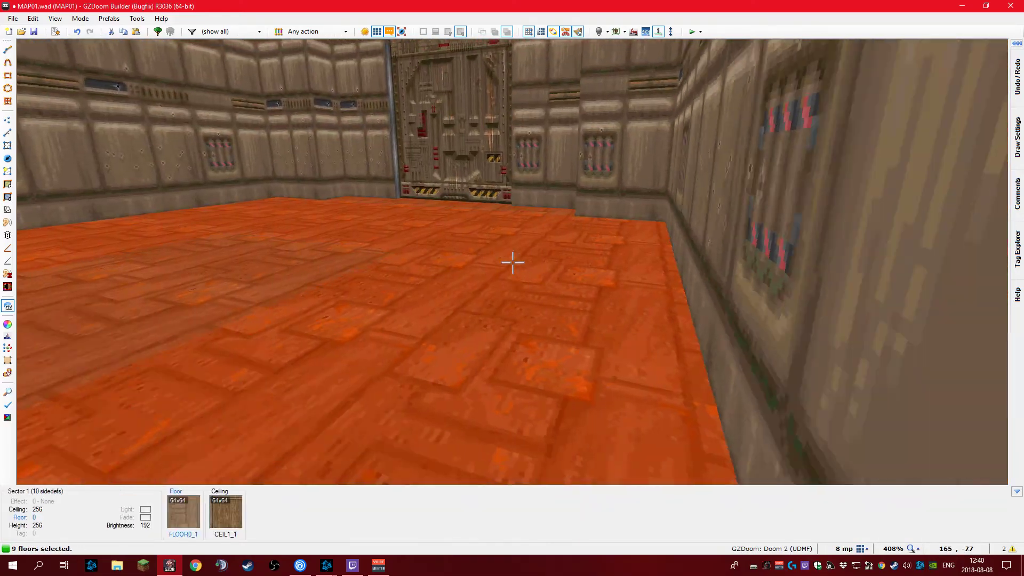
Select the floors around the doorway and apply the FLAT20 flat to the floor beneath the door
key(w)
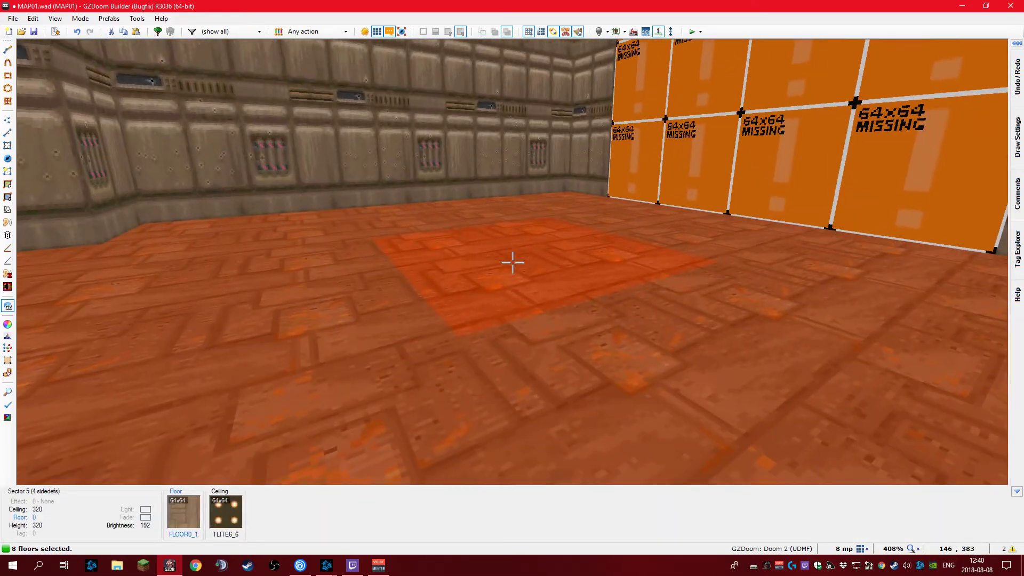
key(s)
key(w)
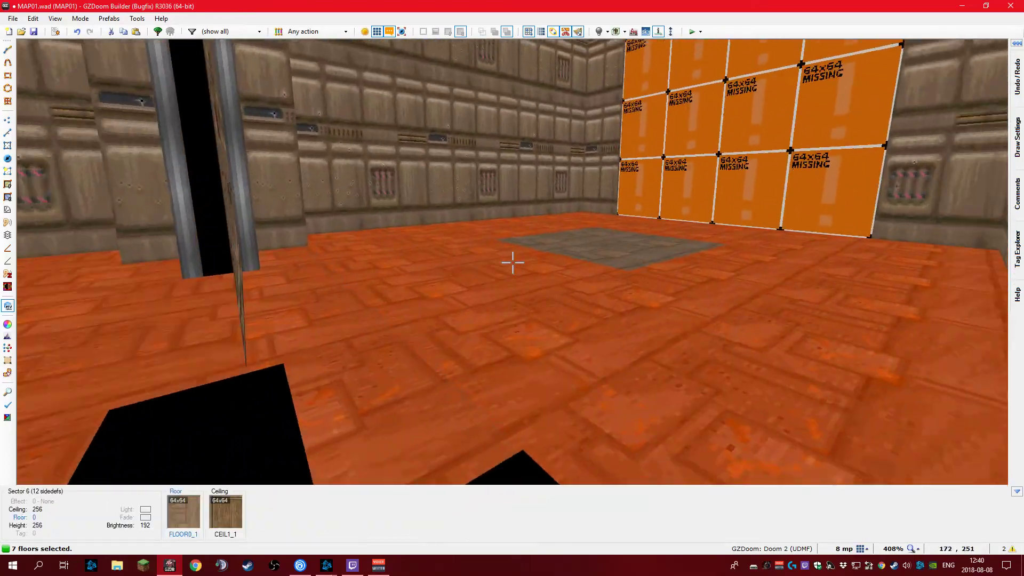
key(d)
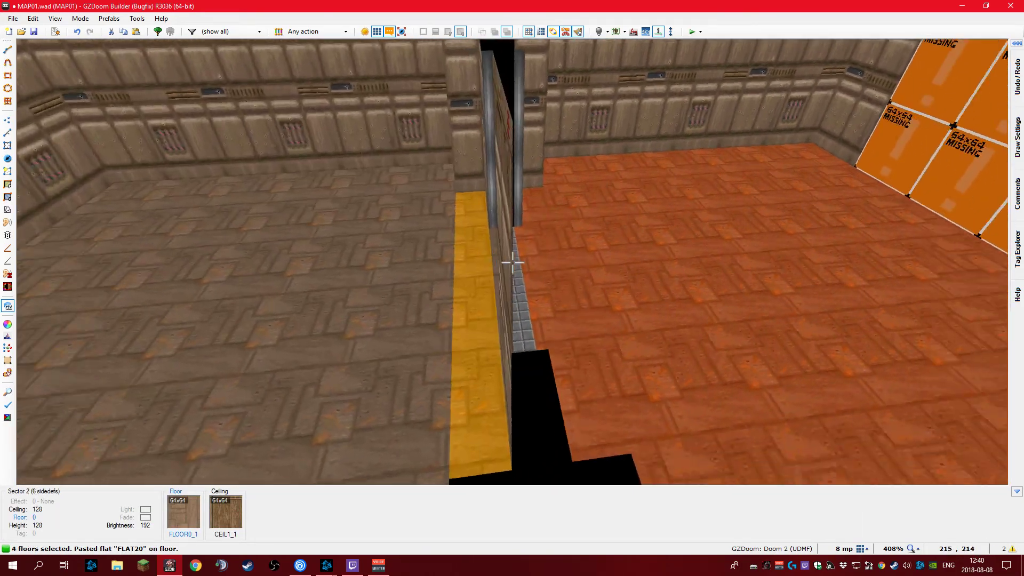
Clear the floor selection and paste the STARTAN2 texture onto the untextured wall of the second room
key(w)
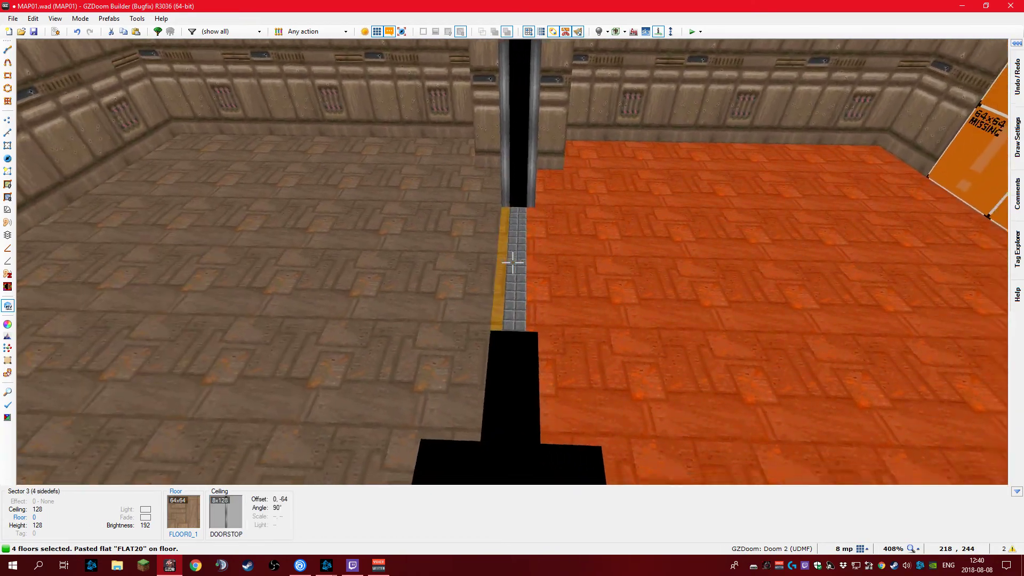
key(w)
key(c)
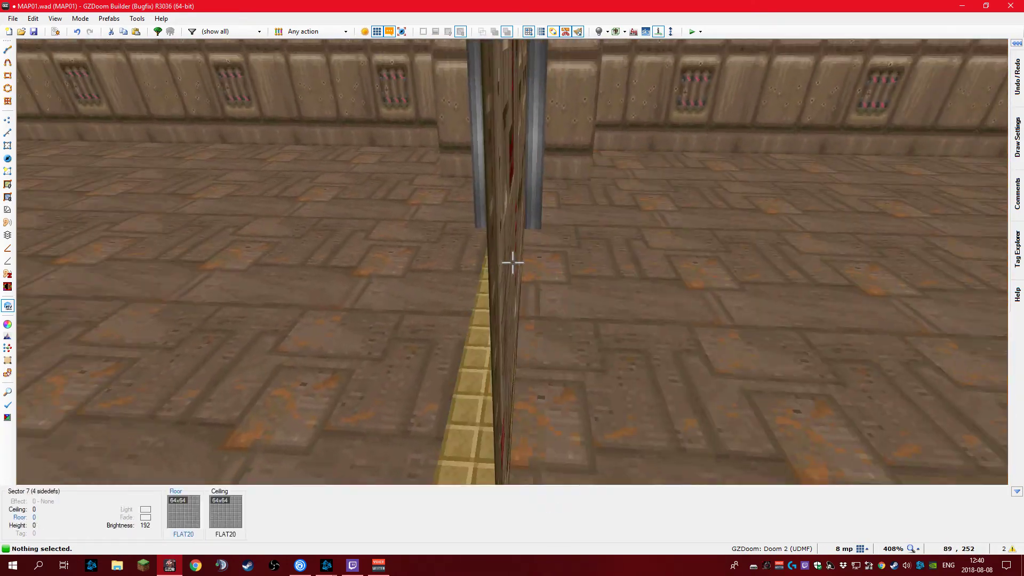
key(w)
key(ctrl+v)
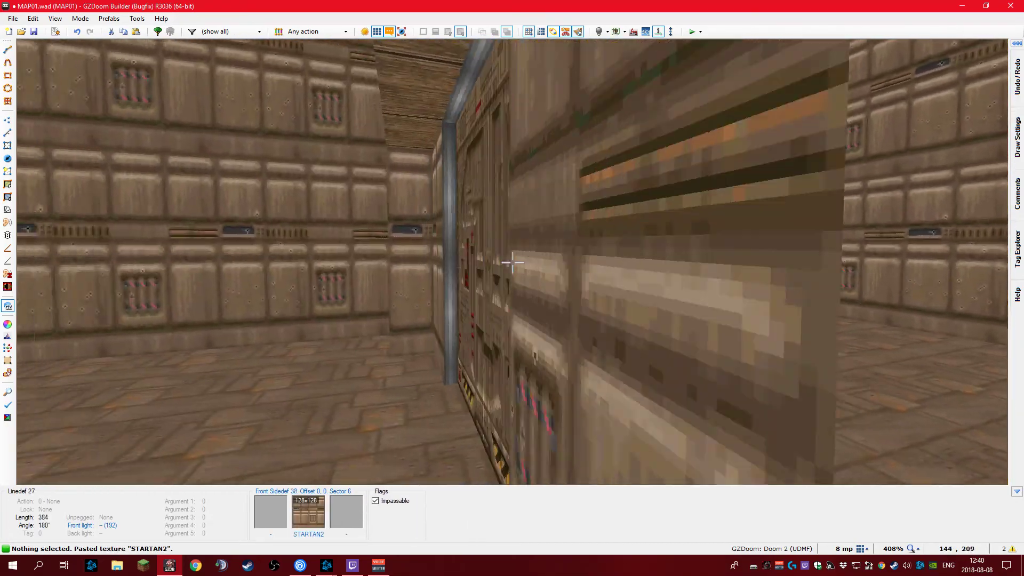
Lower the first room's brightness to 176 and that of its door alcove and door strip to 152, and clear the selection
key(w)
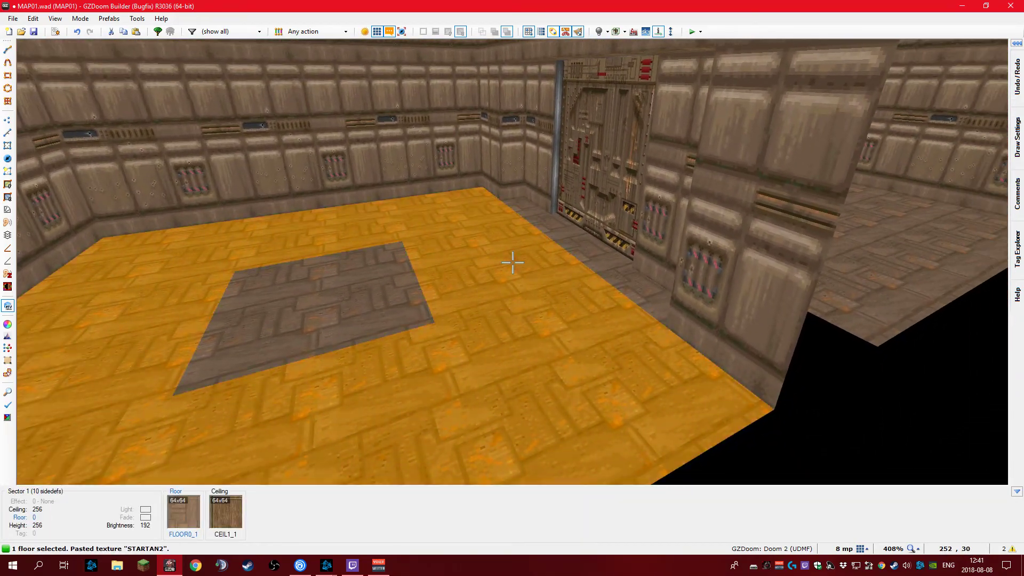
shift+click(512, 263)
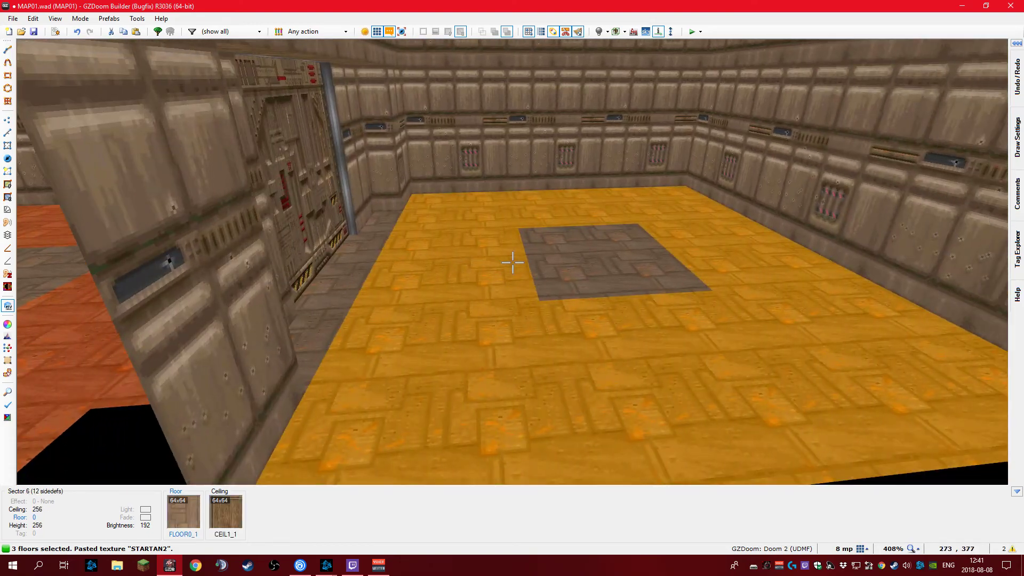
key(w)
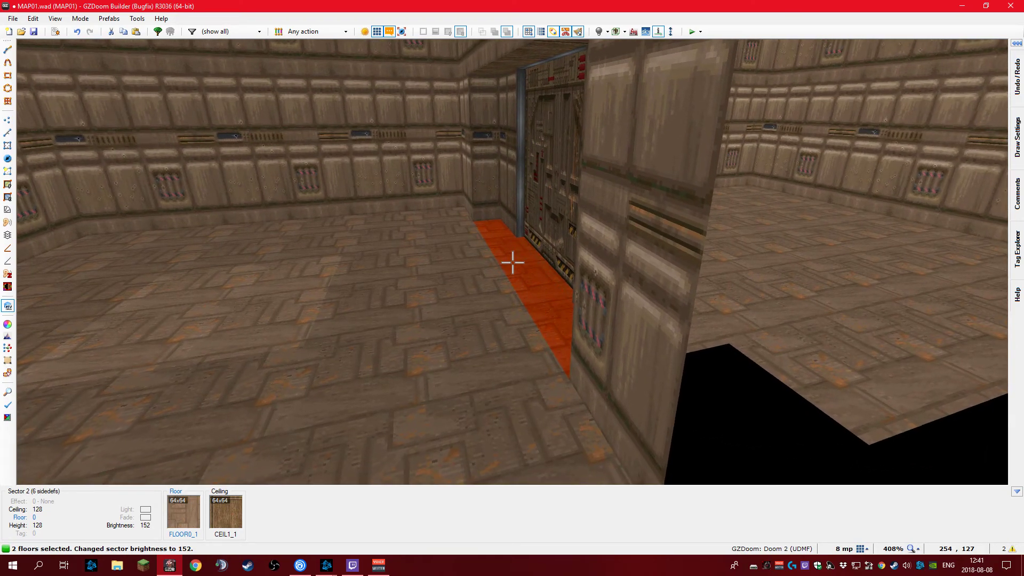
click(513, 262)
key(w)
click(513, 262)
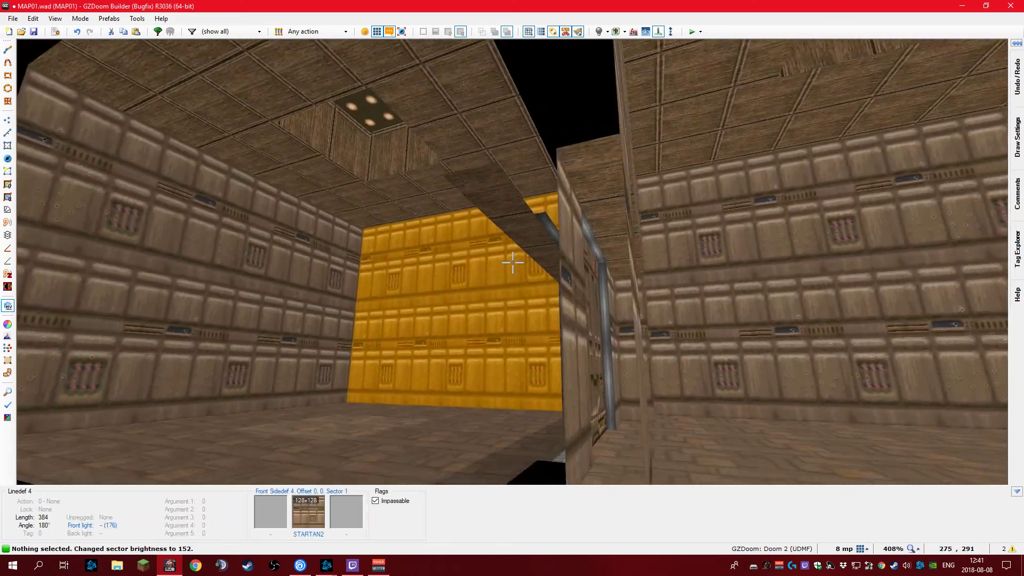
Lower the brightness of the second room's door alcove and door strip to 152 and clear the selection
key(w)
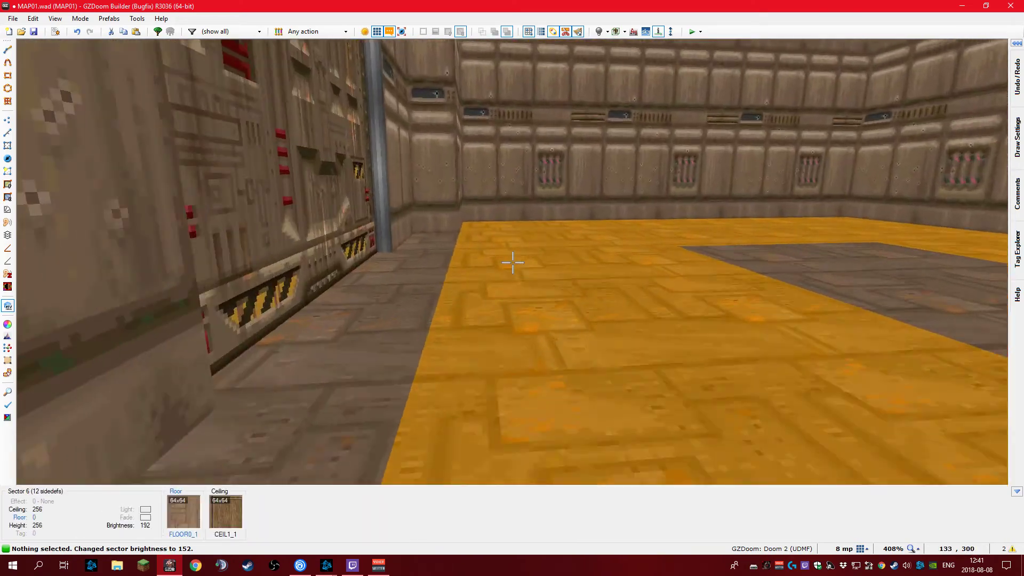
key(s)
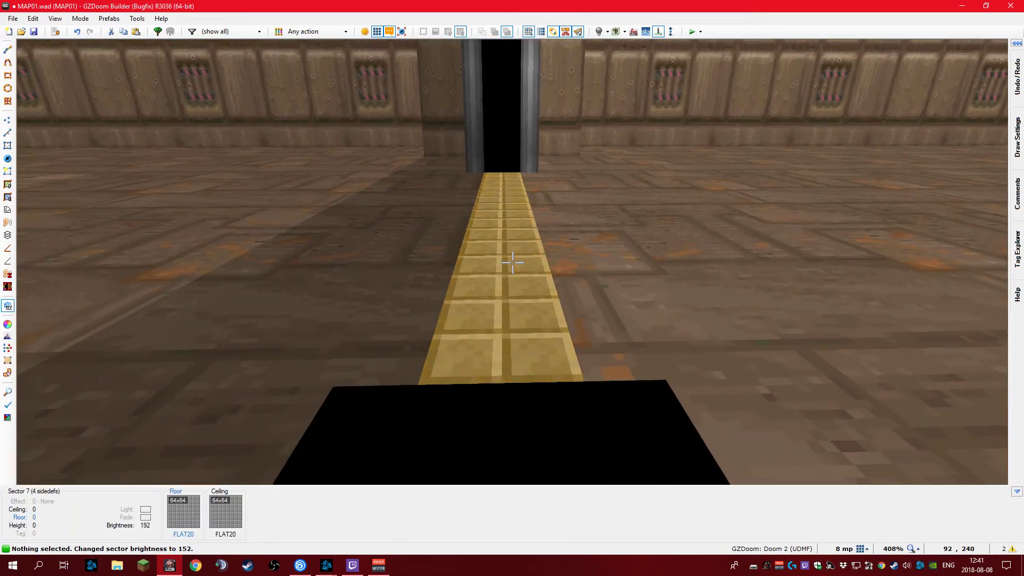
click(512, 262)
click(512, 263)
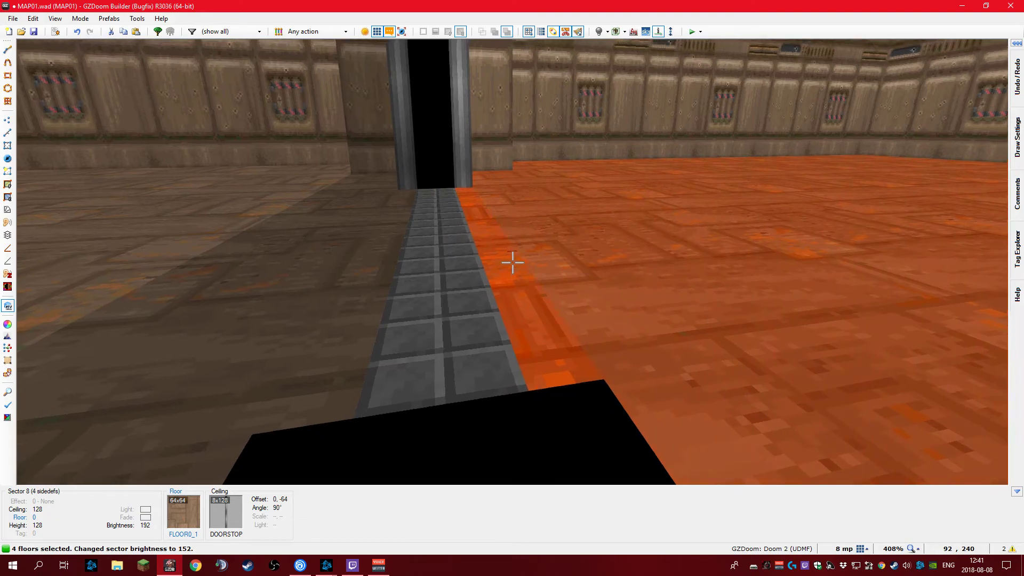
click(512, 263)
click(513, 262)
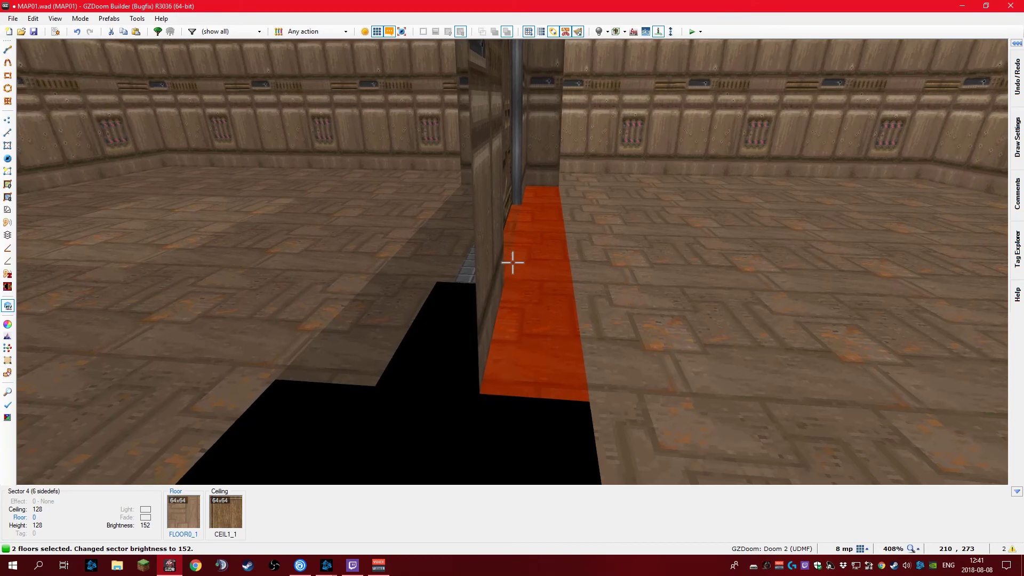
click(512, 262)
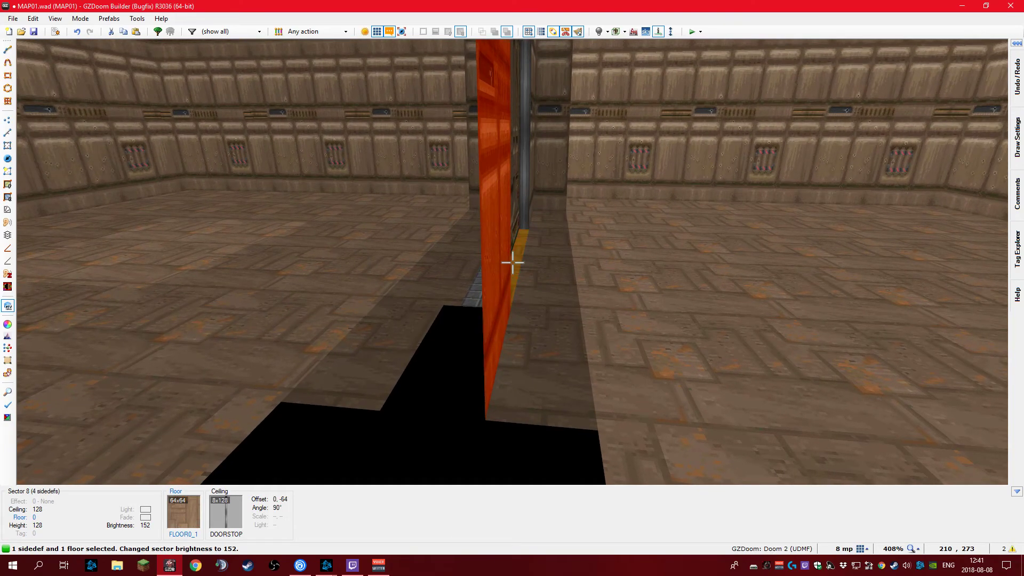
key(c)
Set the second room's brightness to 176 and the brightness of both ceiling-light squares to 208
click(512, 263)
ctrl+scroll(512, 263, down, 3)
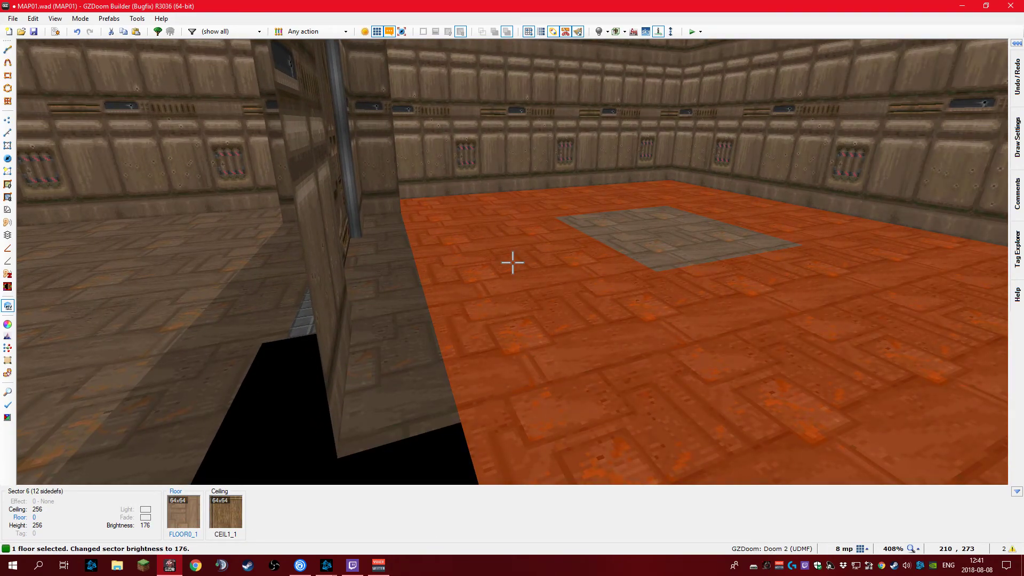
click(512, 263)
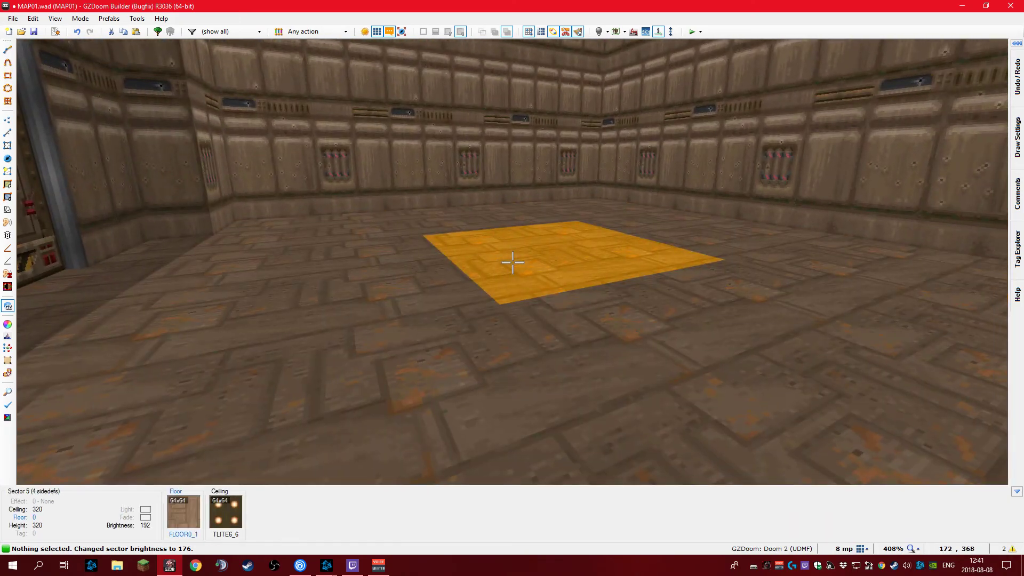
scroll(513, 263, up, 3)
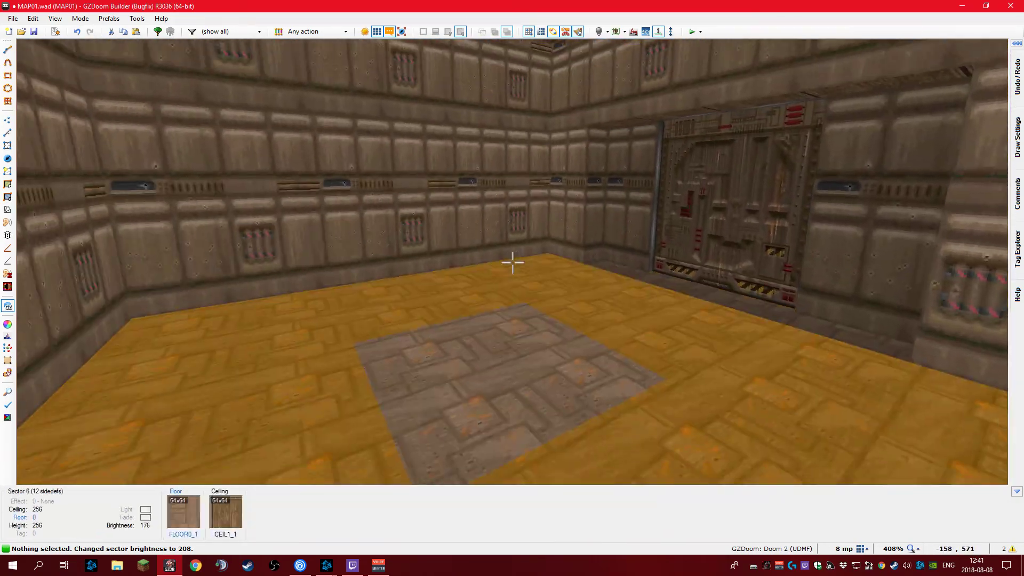
Return to the 2D map and insert a player 1 start at 0, 0 in the first room's light square, facing north
key(q)
scroll(511, 229, down, 9)
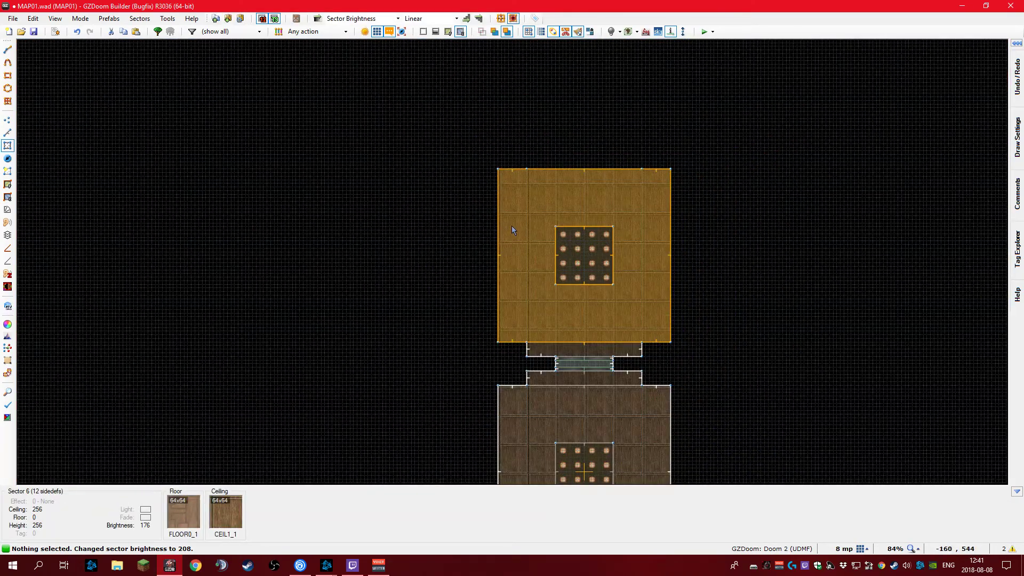
key(t)
scroll(539, 325, up, 3)
scroll(531, 304, up, 5)
key(Insert)
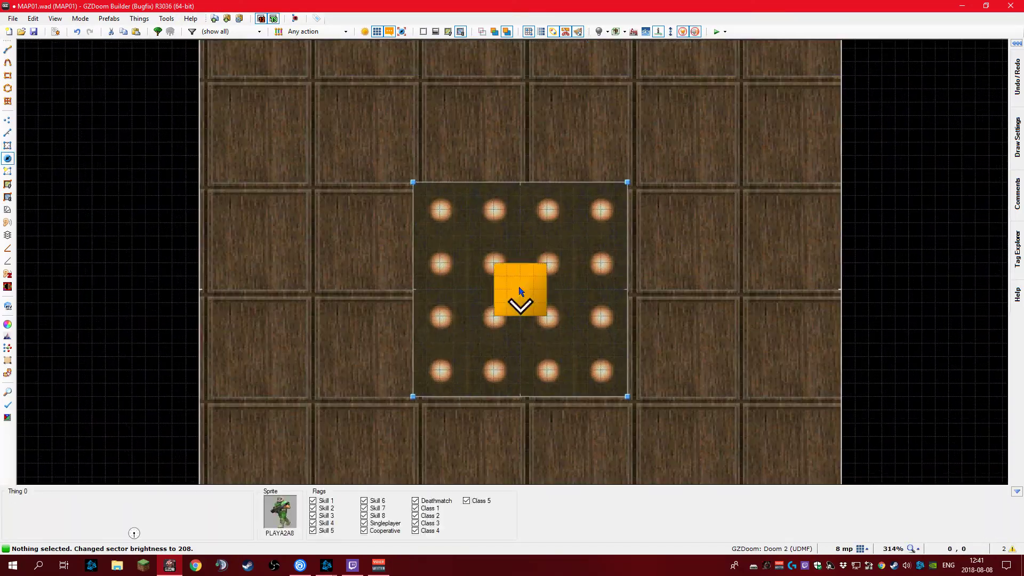
key(Return)
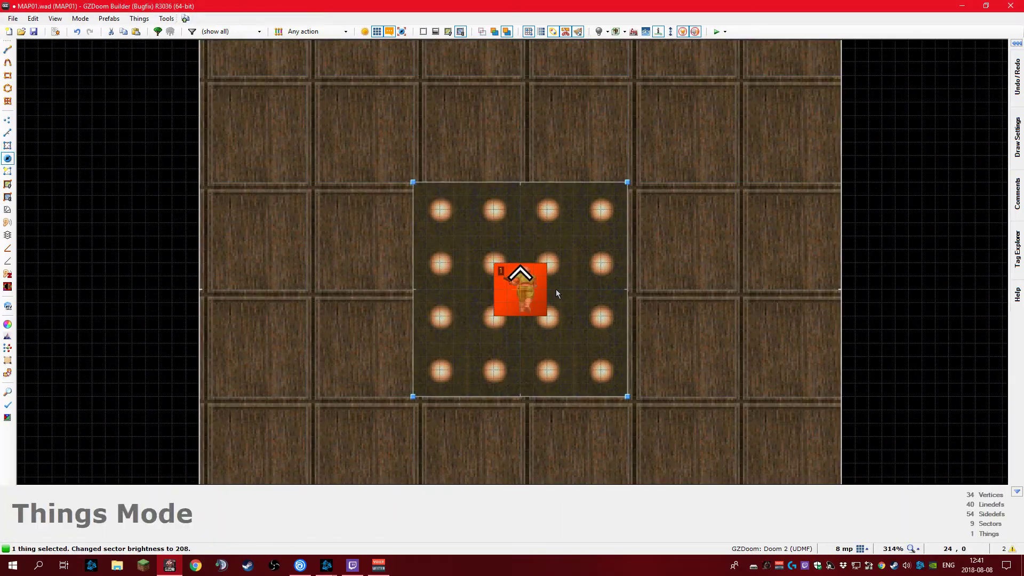
key(q)
key(q)
Open the properties of the two door linedefs and review the Door Generic action's settings, including its delay options
scroll(566, 168, up, 4)
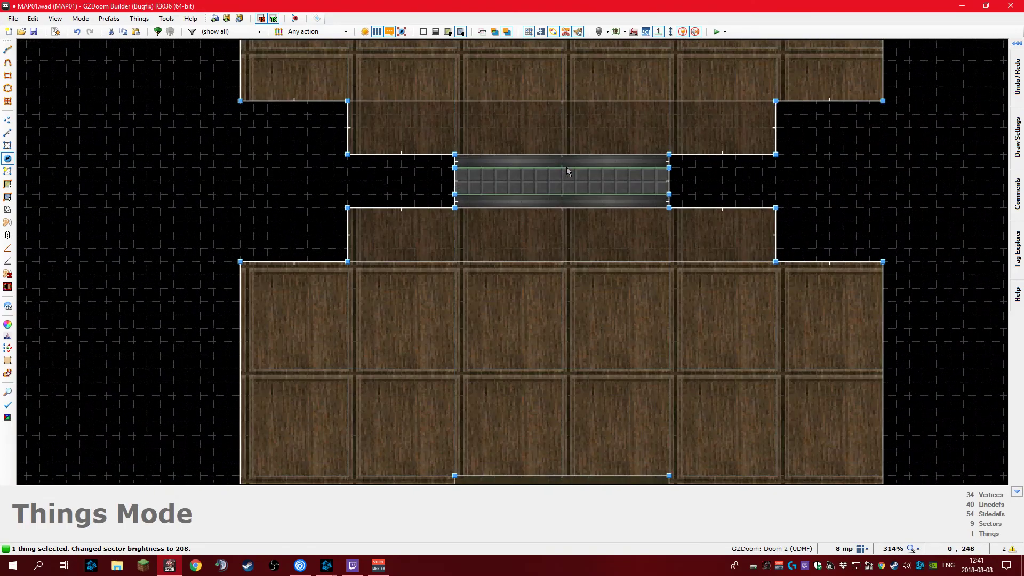
key(l)
click(578, 193)
click(574, 170)
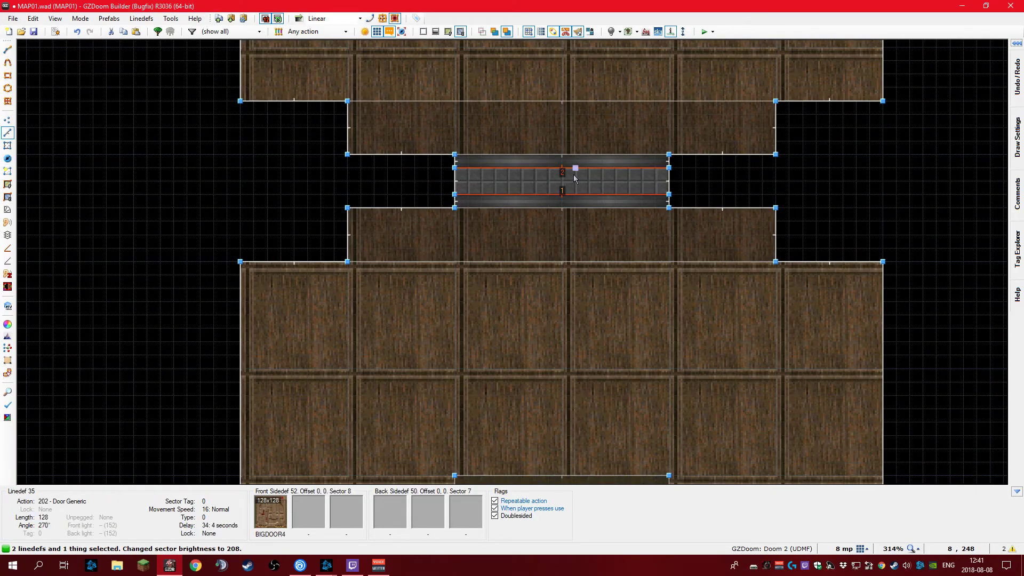
right_click(574, 175)
click(495, 134)
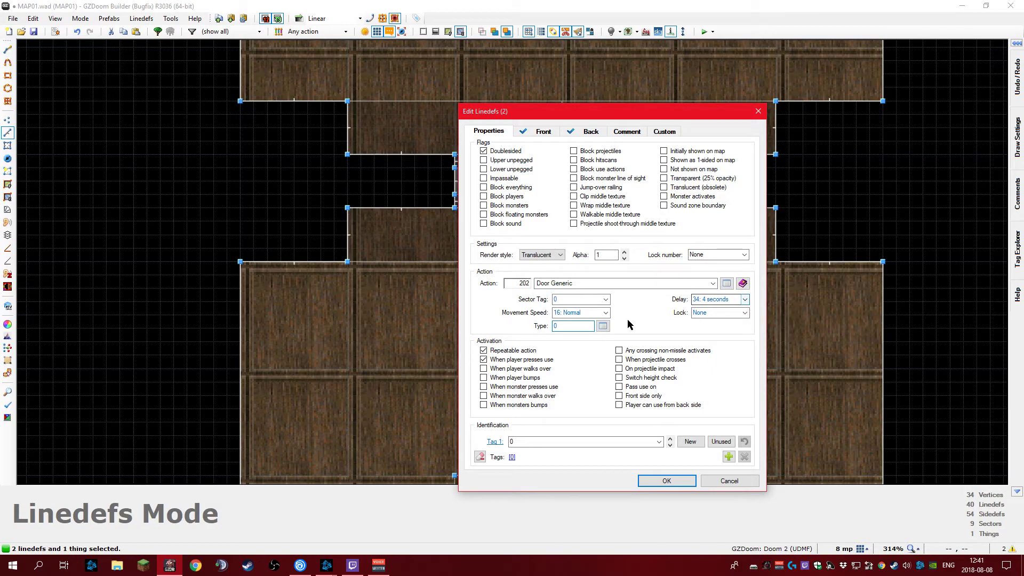
click(748, 301)
click(745, 300)
click(747, 302)
click(691, 477)
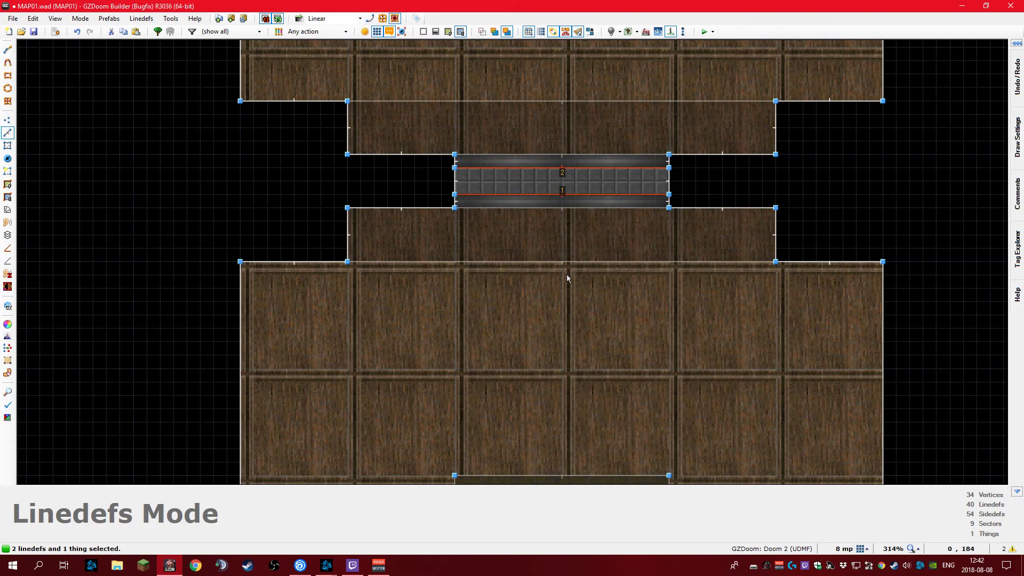
Check the activation flags of the two door linedefs, close the properties without changes and clear the selection
click(557, 176)
click(557, 193)
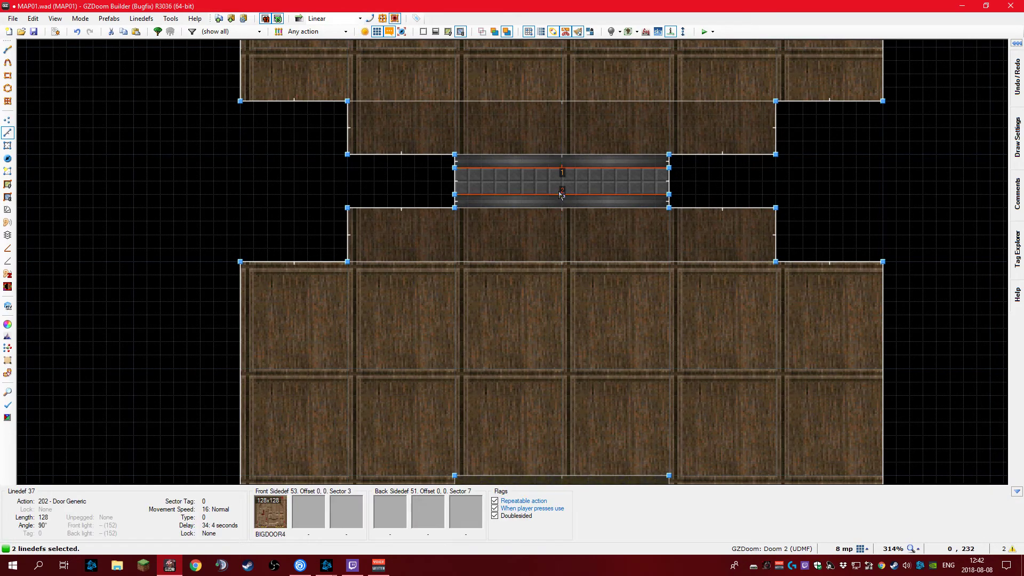
right_click(557, 193)
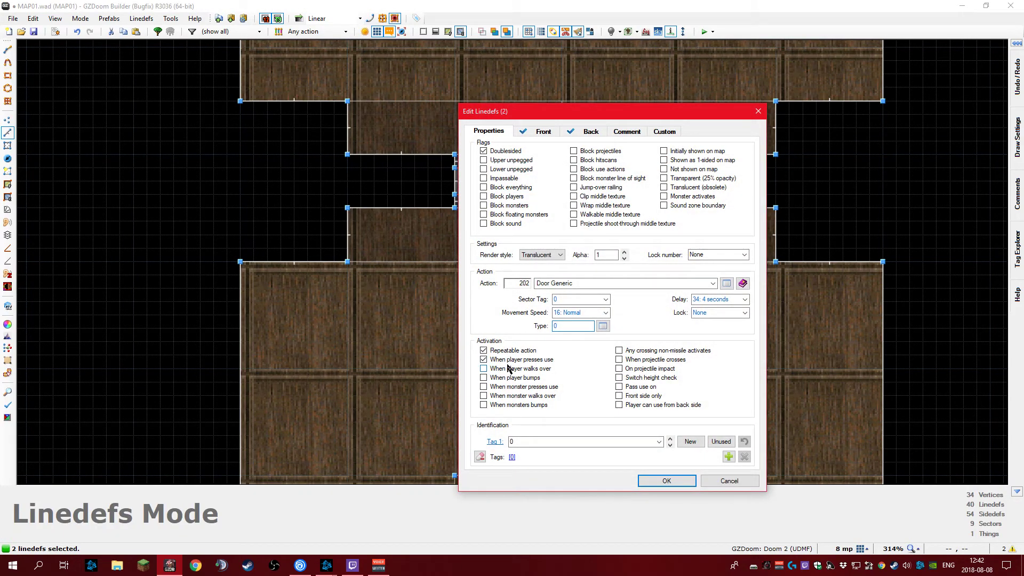
key(Escape)
scroll(511, 264, down, 6)
key(c)
scroll(534, 320, up, 2)
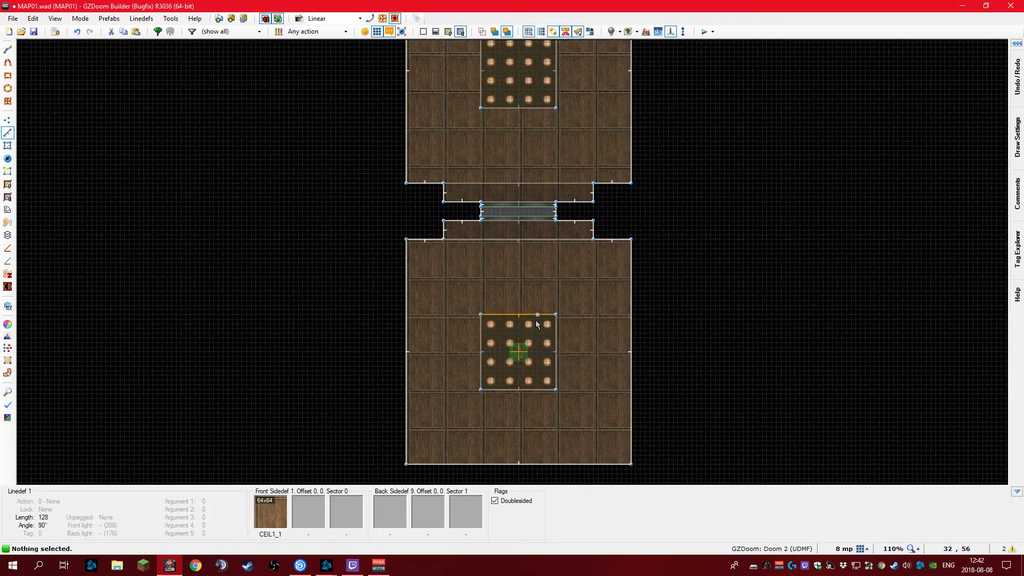
Save the map under the new file name Tutorial.wad in the maps folder
key(ctrl+shift+s)
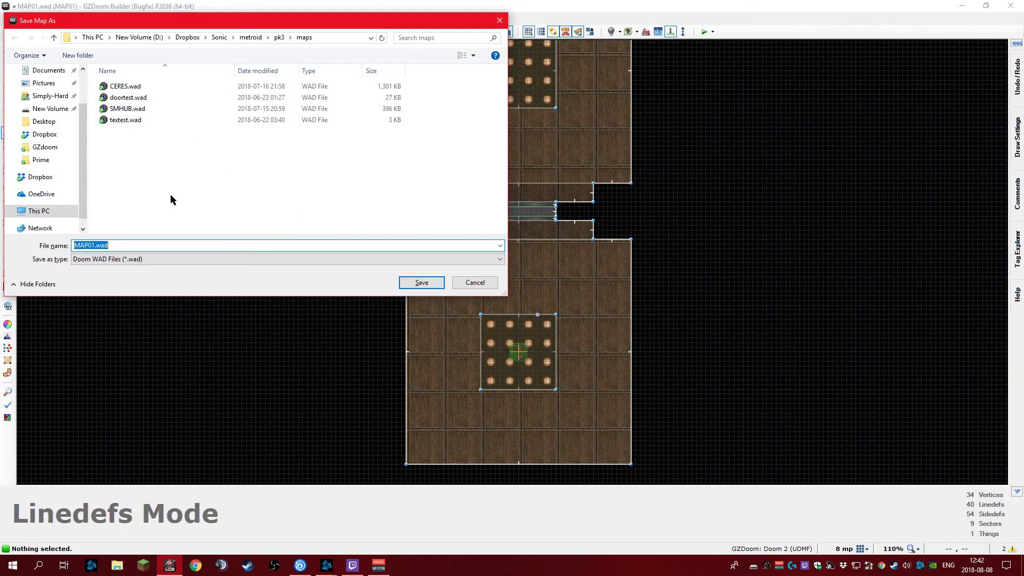
click(230, 242)
key(Return)
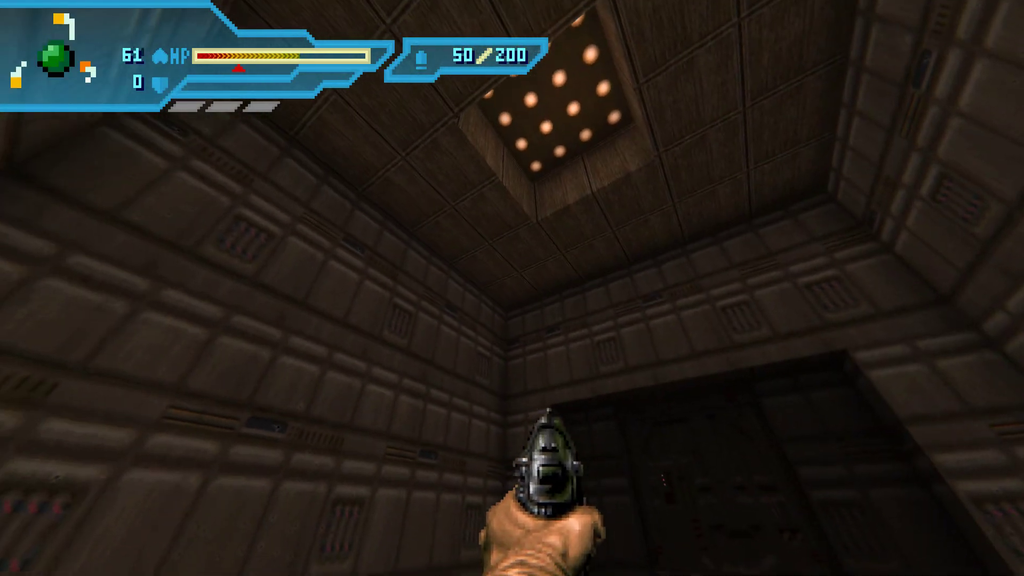
Test-run the map, checking the first room's ceiling light and wall shading, and open the big door
click(512, 288)
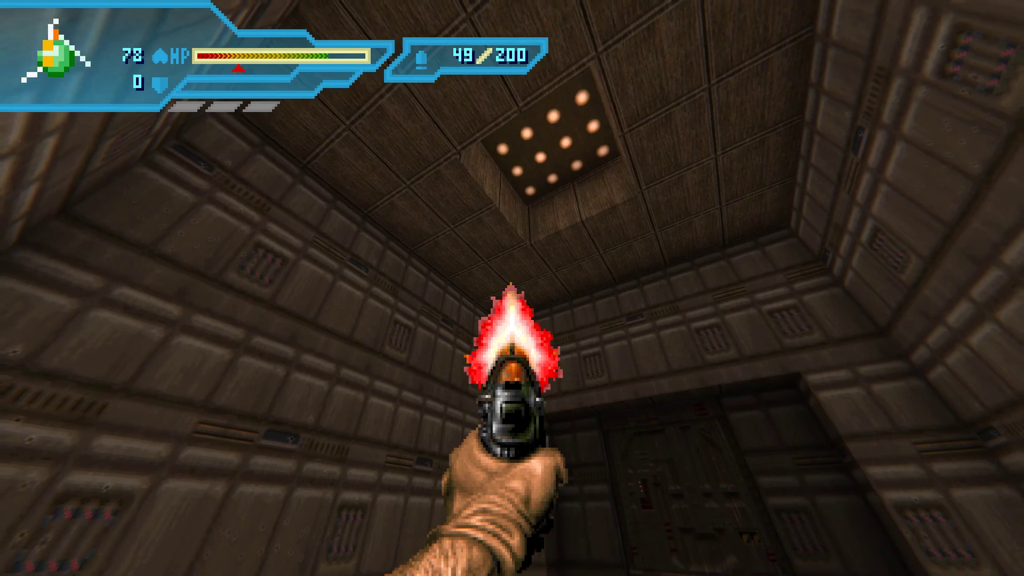
key(w)
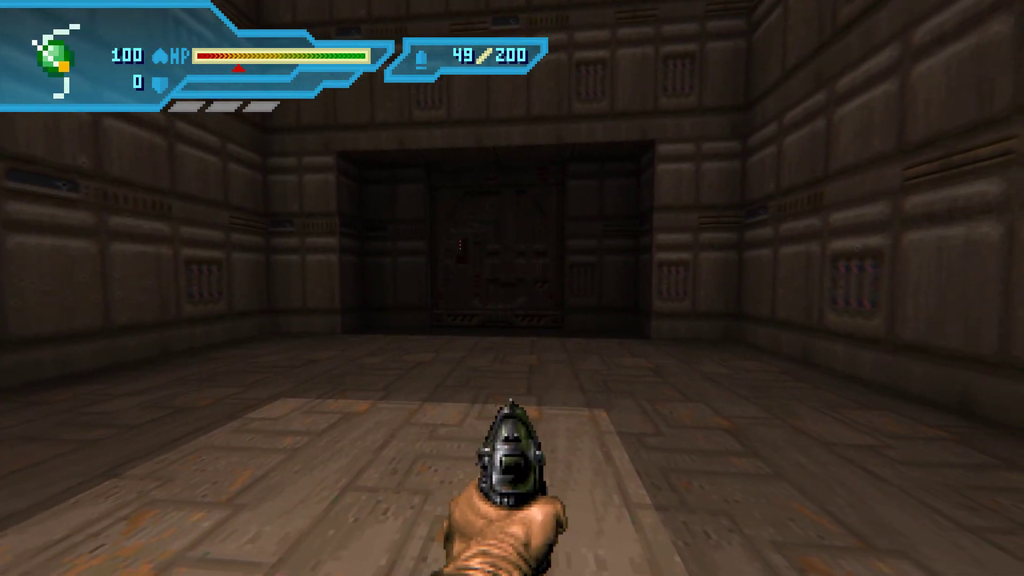
key(minus)
key(s)
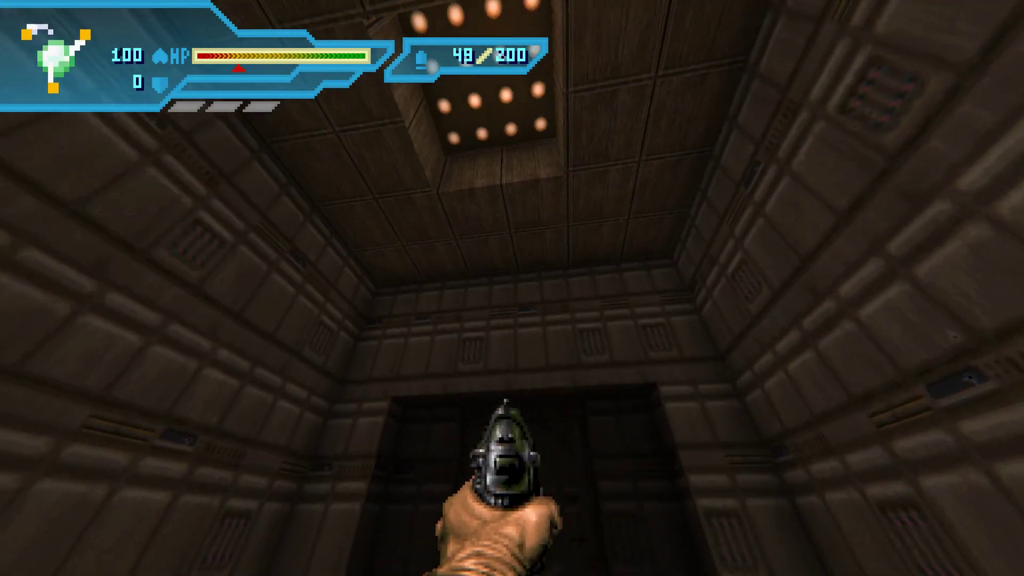
key(w)
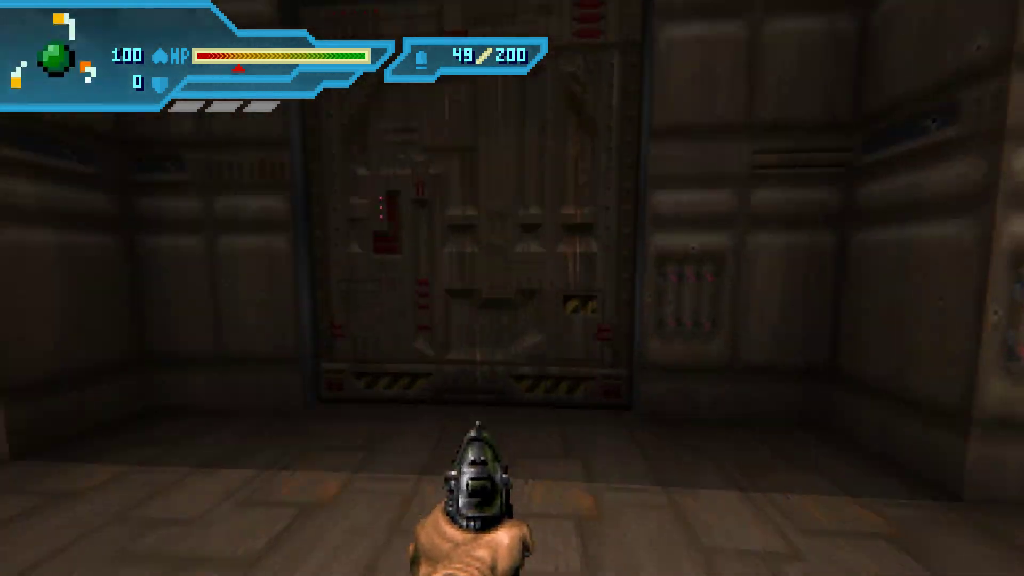
key(w)
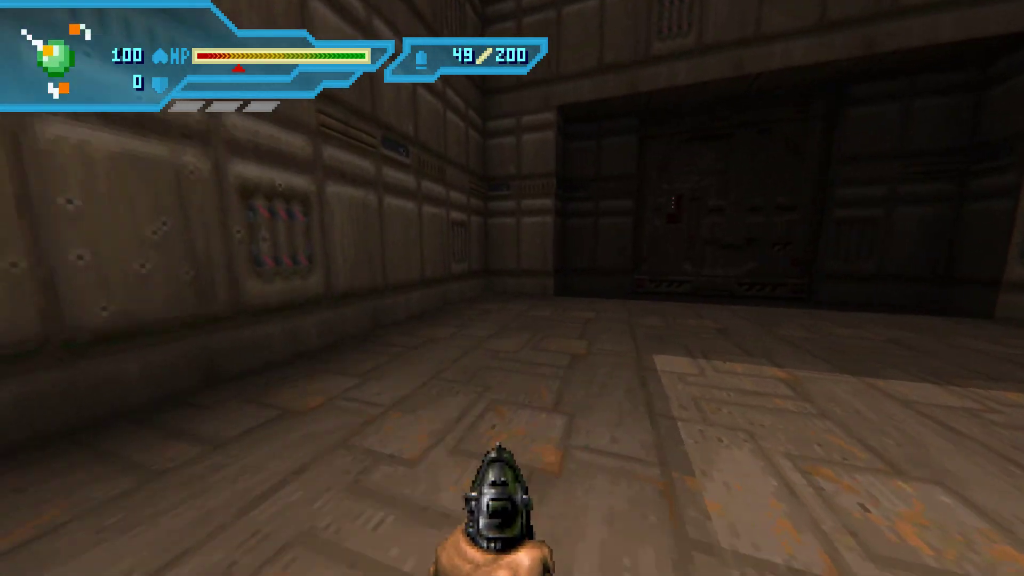
key(e)
key(w)
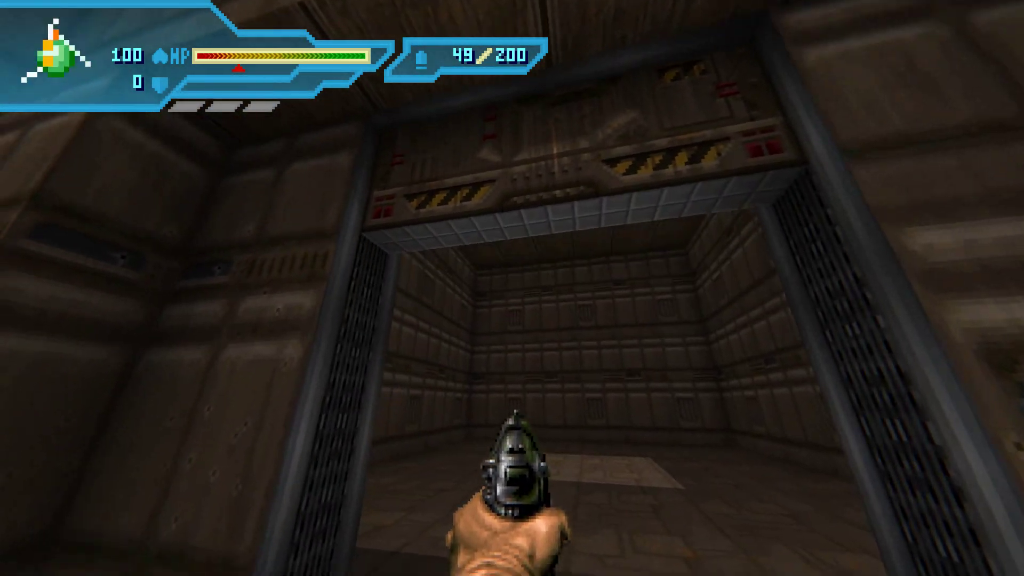
Examine the door's side trim, operate the door repeatedly, look into both rooms and quit the test run
key(a)
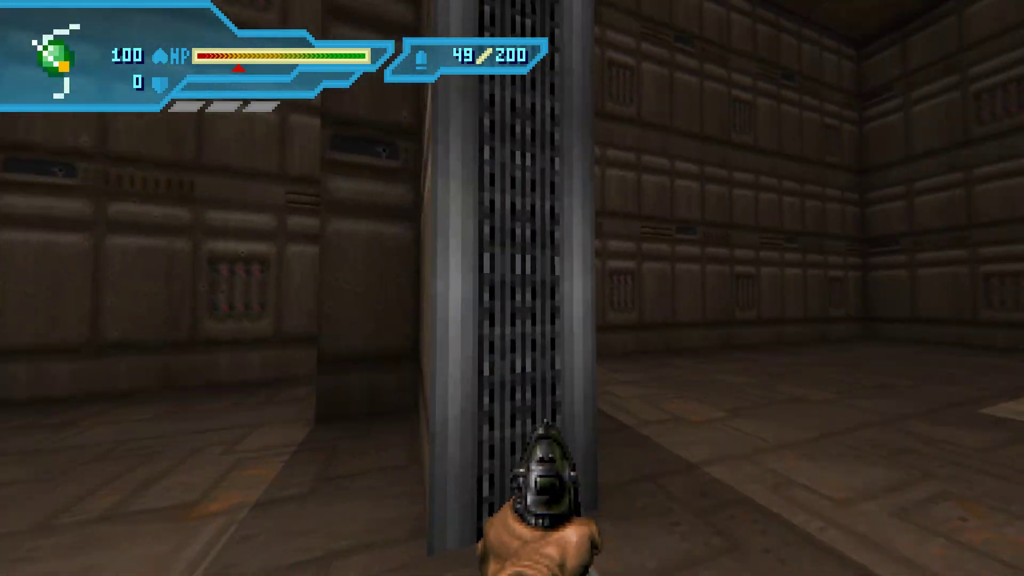
key(e)
key(e)
key(e)
key(e)
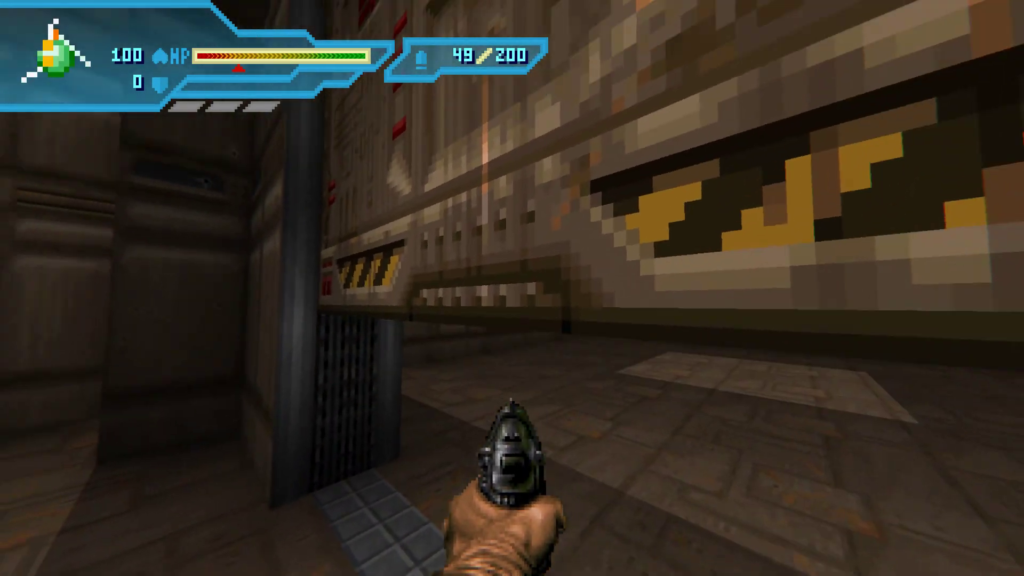
key(w)
key(s)
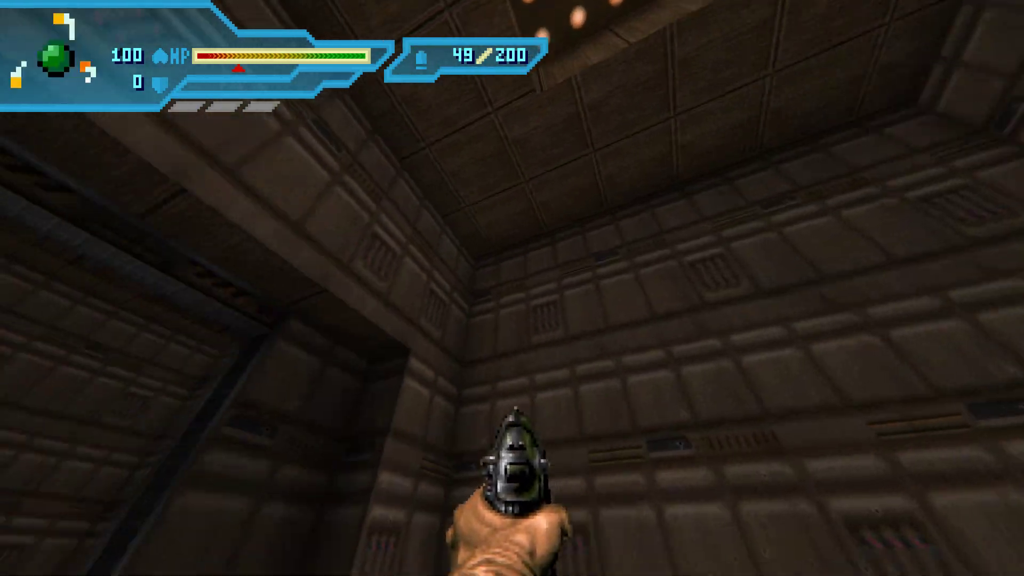
key(w)
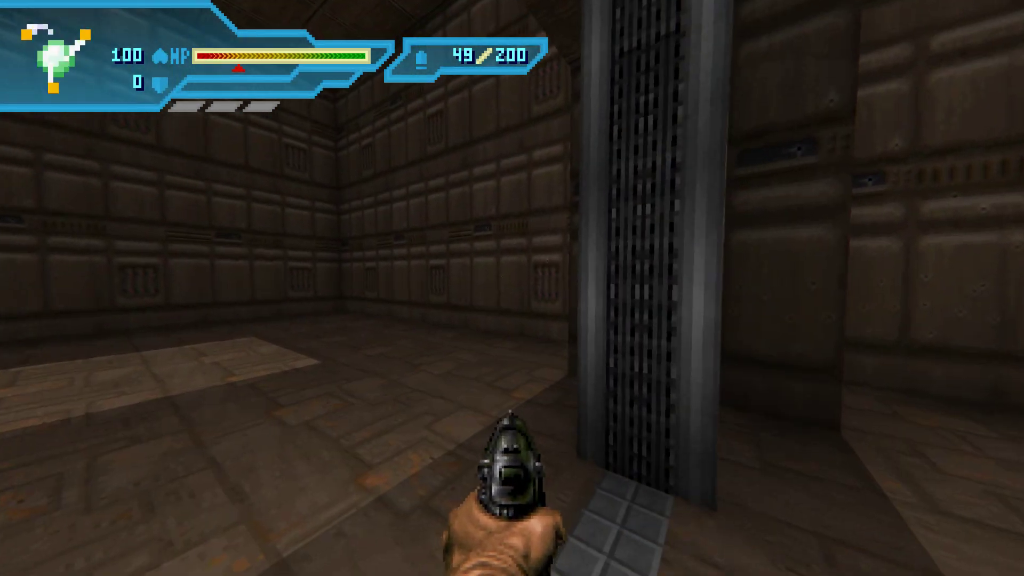
key(alt+F4)
Select the STARTAN2 wall panel to the right of the door in the 3D view, look at its linedef properties and close them
scroll(554, 275, down, 1)
key(w)
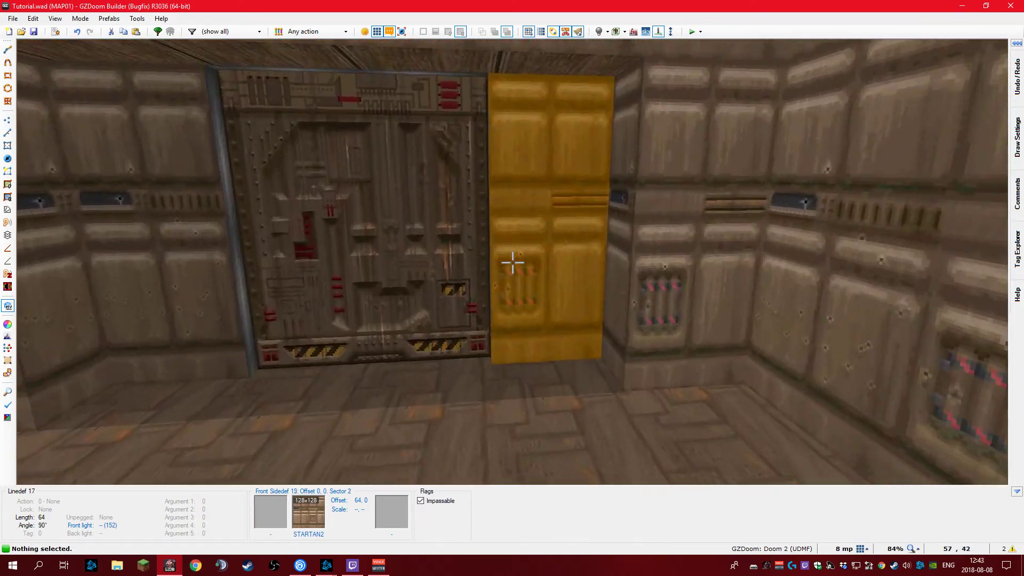
key(s)
key(w)
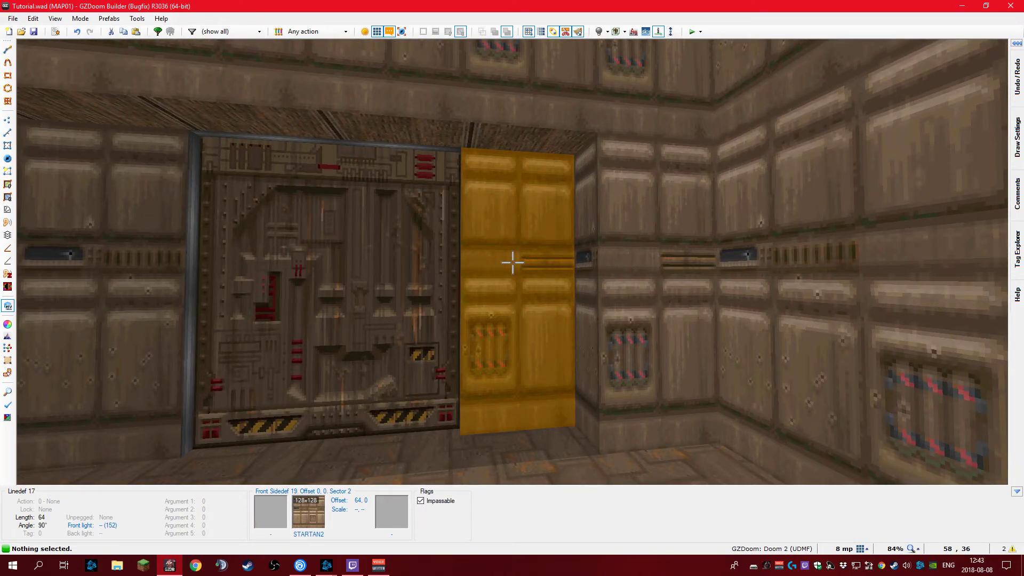
click(512, 262)
right_click(512, 262)
key(Escape)
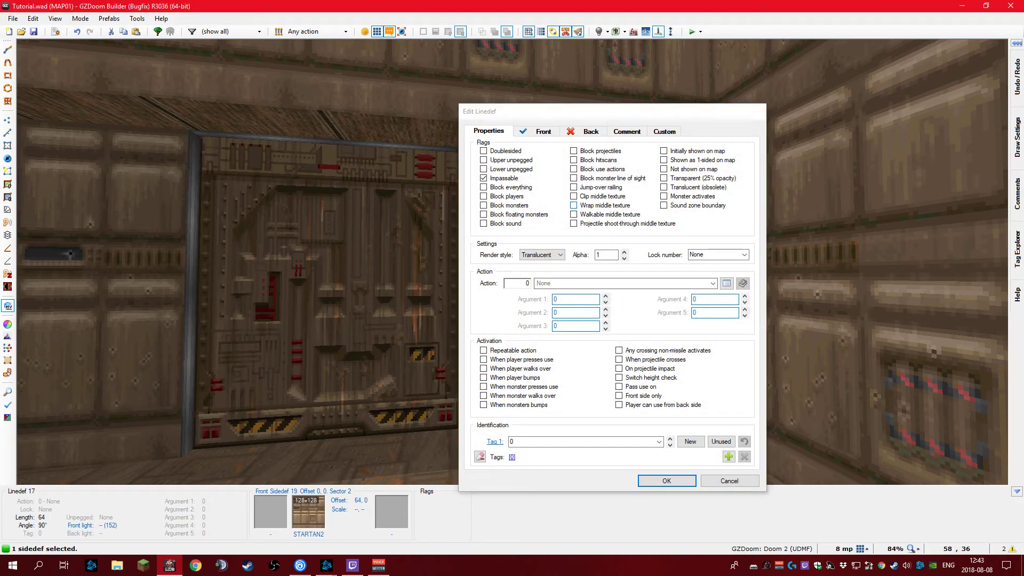
Preview Fit Textures on the selected wall panel while toggling width and height fitting, cancel it and clear the selection
key(w)
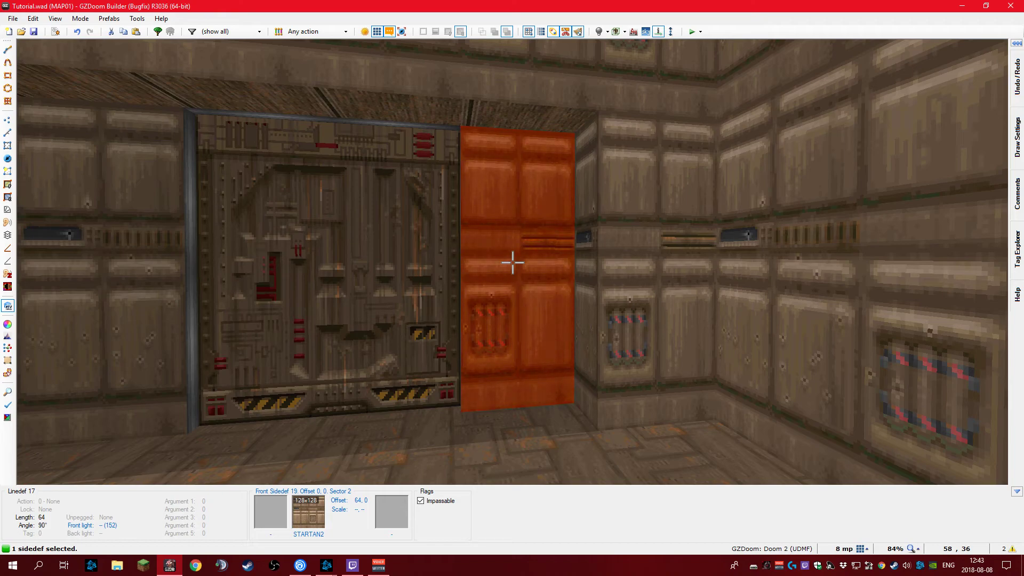
key(ctrl+shift+a)
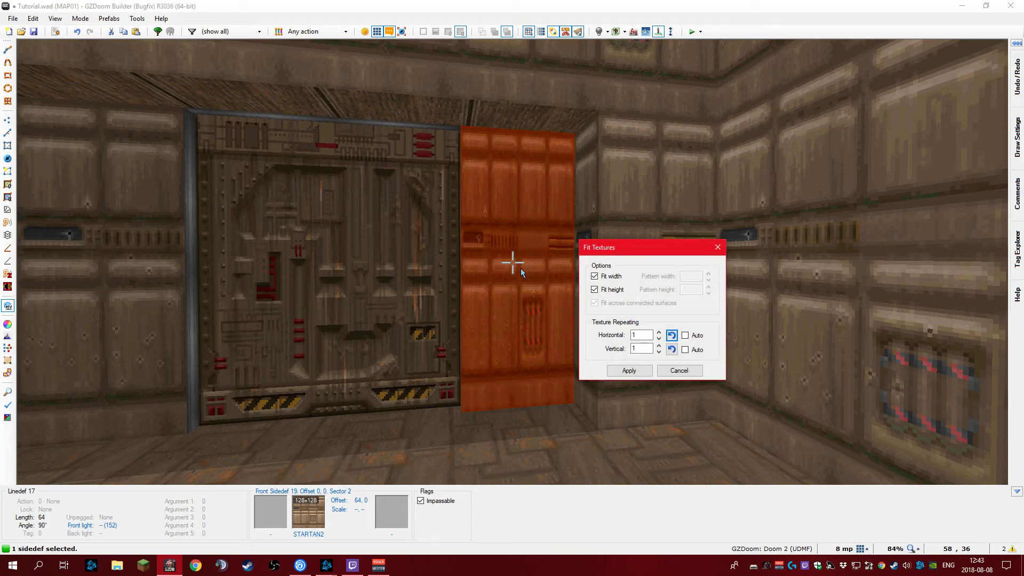
click(602, 281)
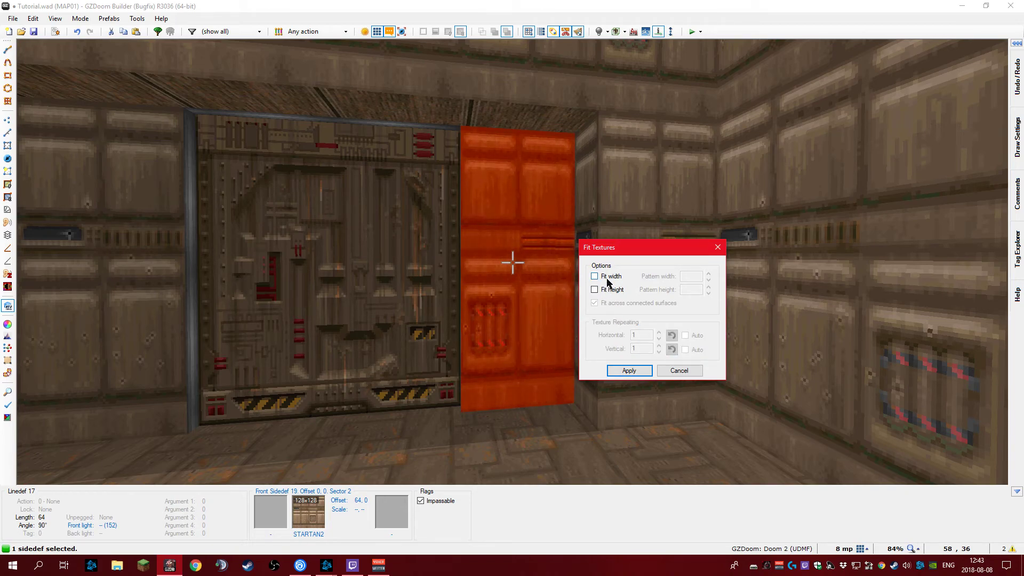
click(608, 277)
click(701, 375)
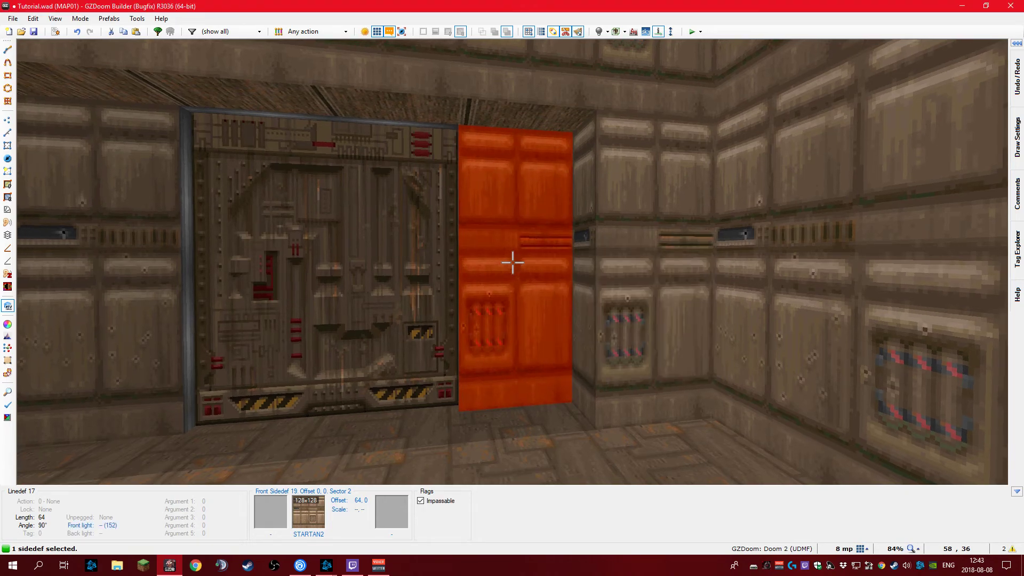
key(d)
key(c)
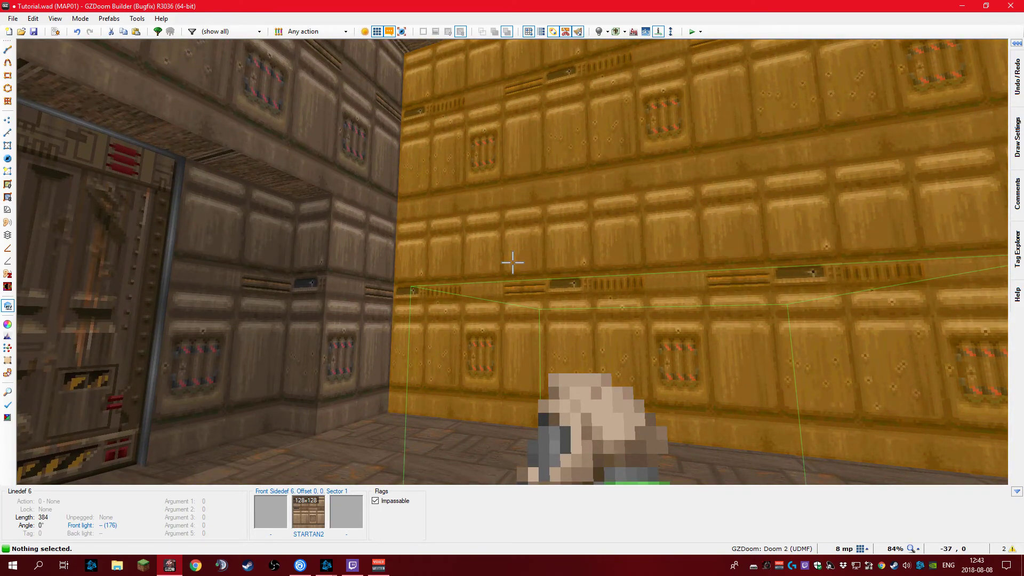
Fit the large side wall's STARTAN2 texture to its full width and height with horizontal repeat 1 and vertical repeat -1
key(s)
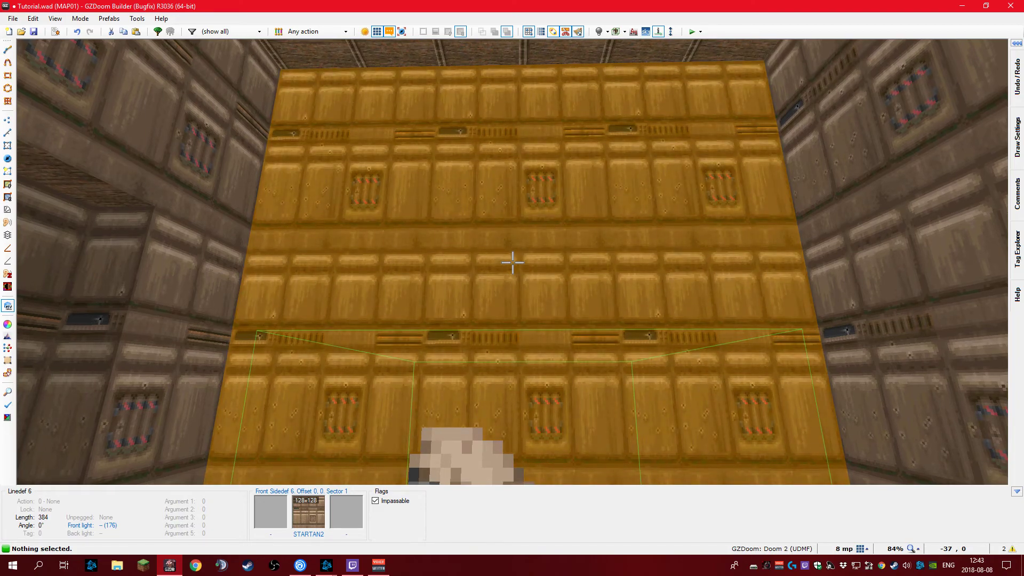
key(ctrl+shift+a)
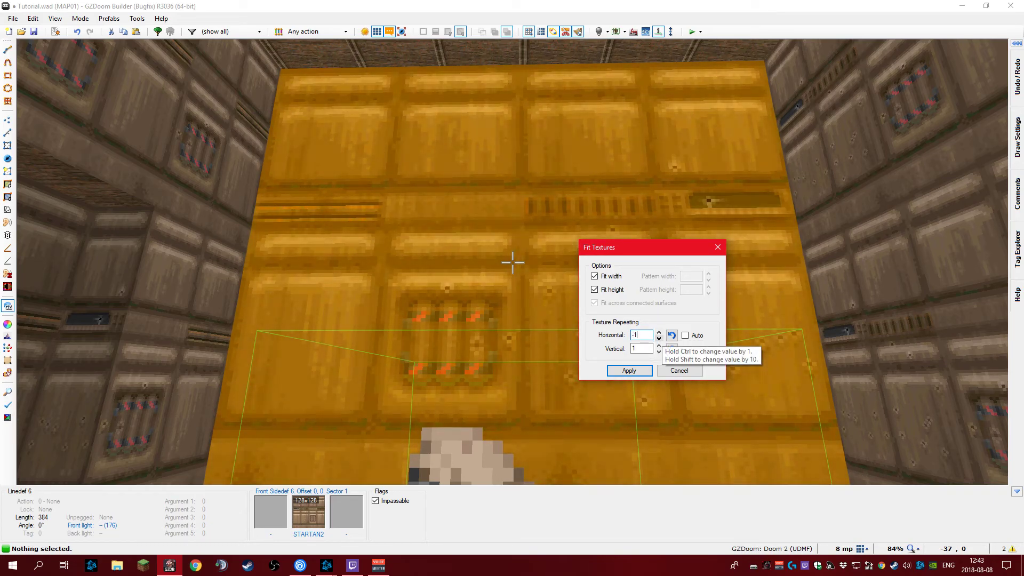
key(Delete)
key(Delete)
text(1)
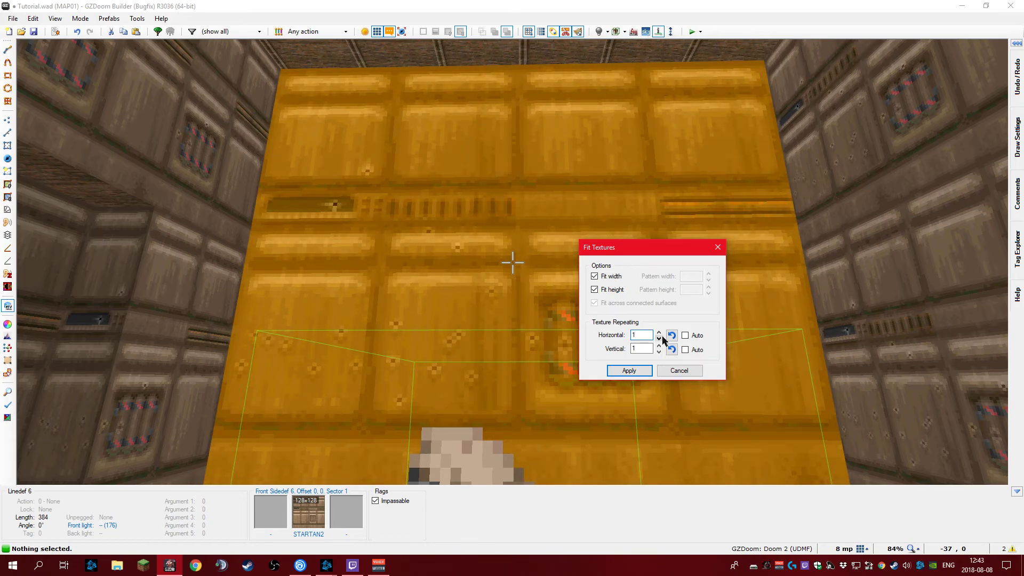
text(-1)
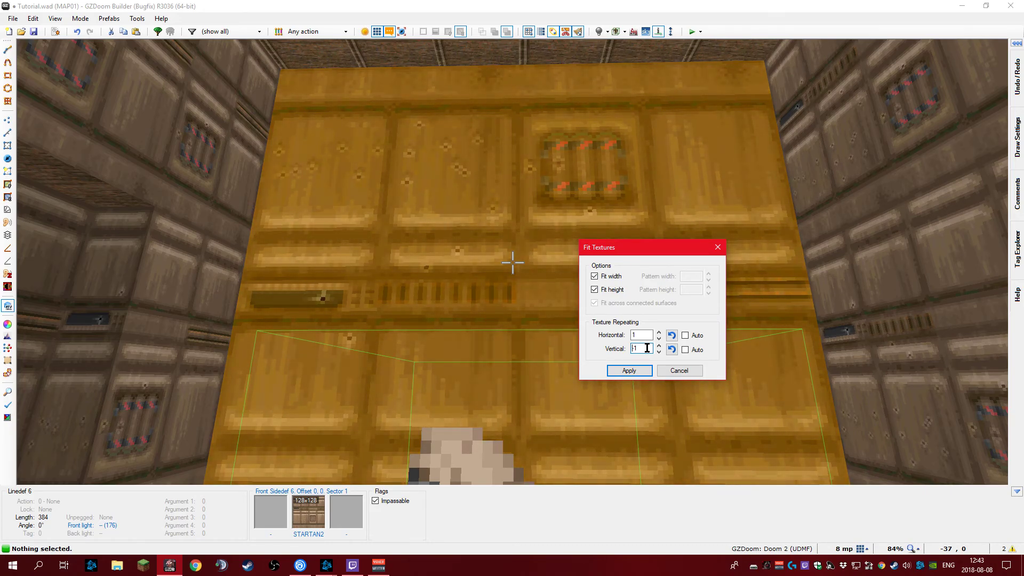
key(Return)
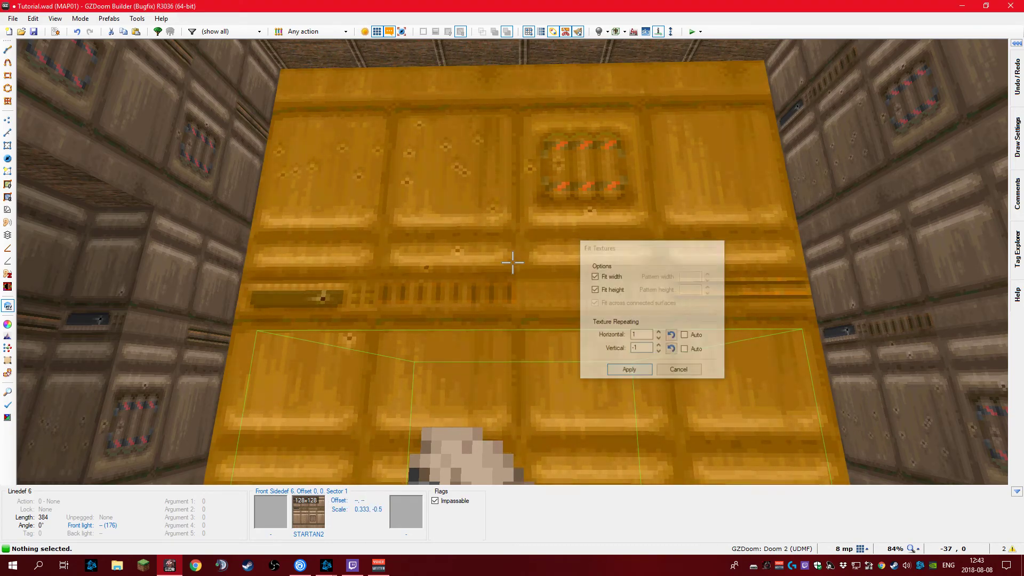
Save the map and launch a test run to check the refitted wall, returning to the 3D view
key(s)
key(ctrl+s)
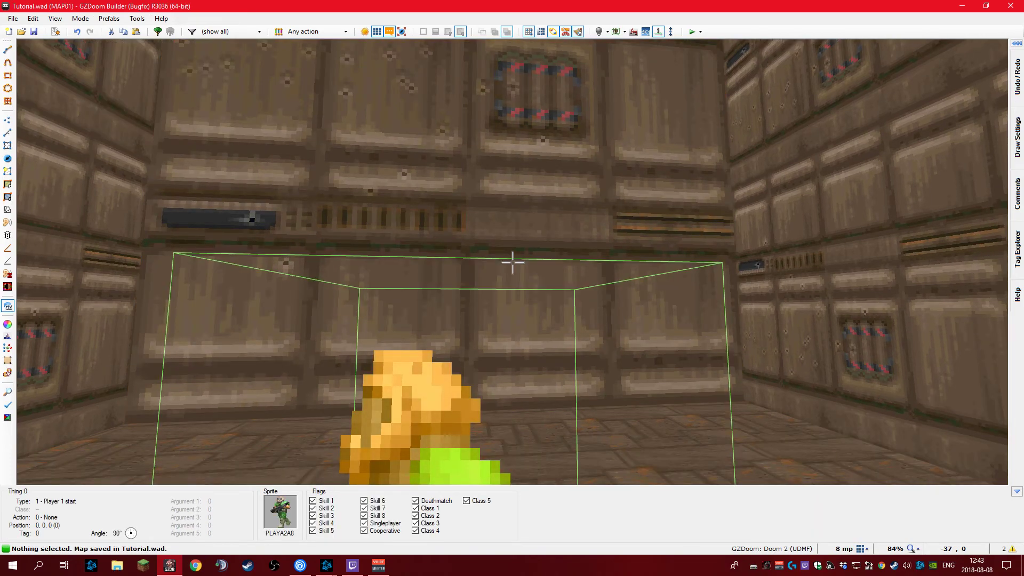
key(F9)
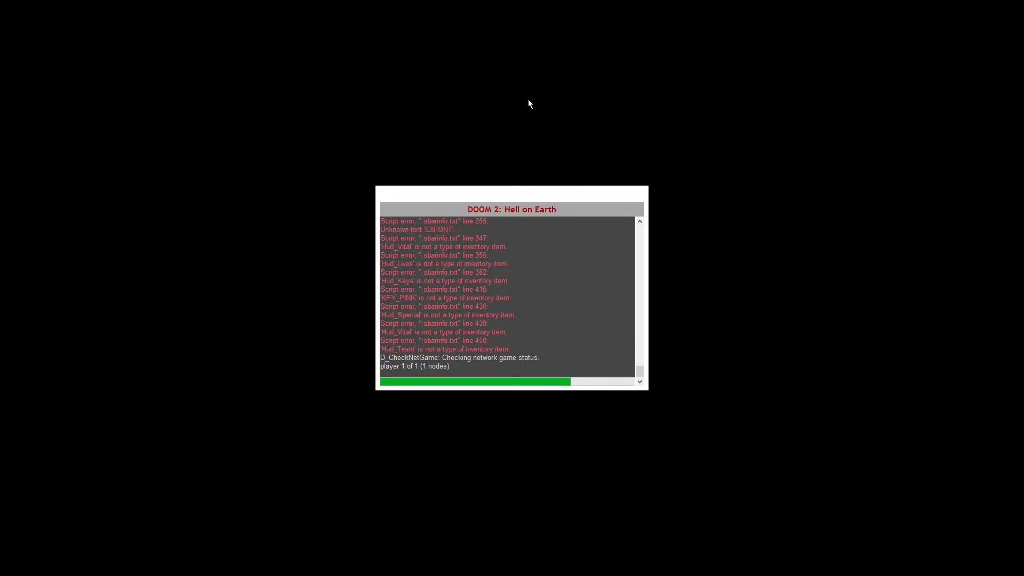
key(w)
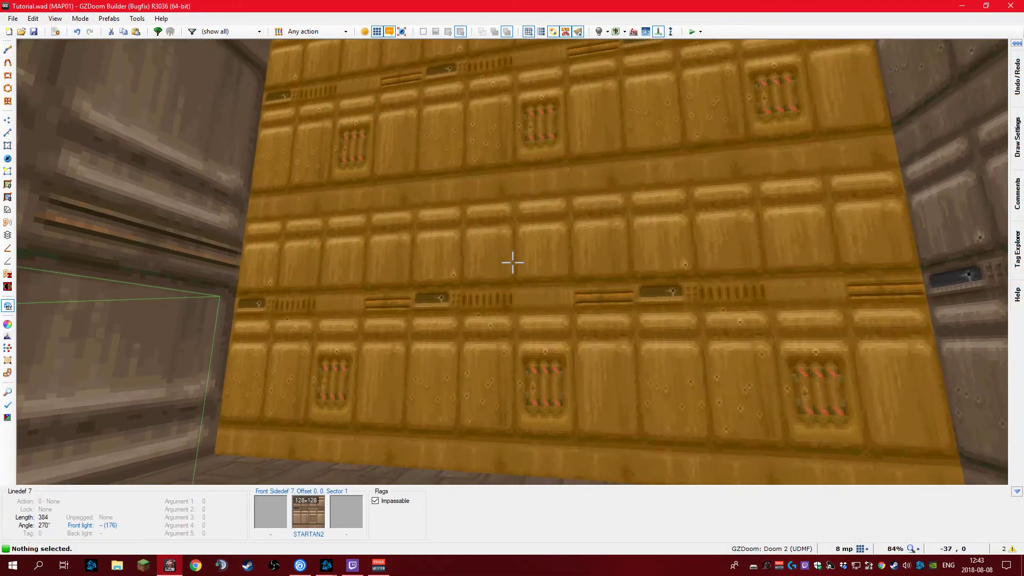
Reopen Fit Textures on the flipped side wall, toggle automatic horizontal repeating, preview vertical repeat 1 and leave the dialog
right_click(513, 262)
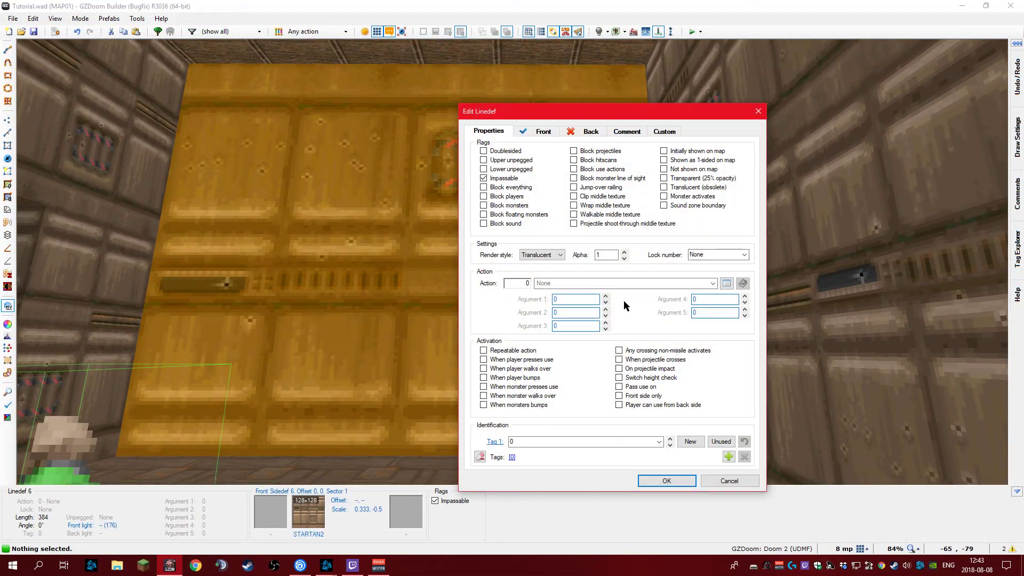
key(Escape)
key(ctrl+shift+a)
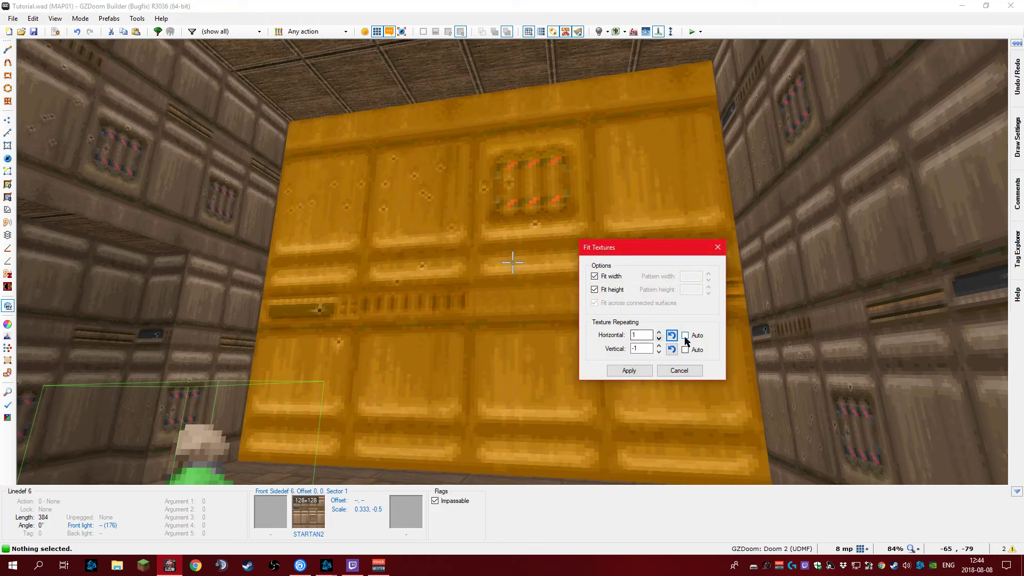
click(685, 336)
click(687, 336)
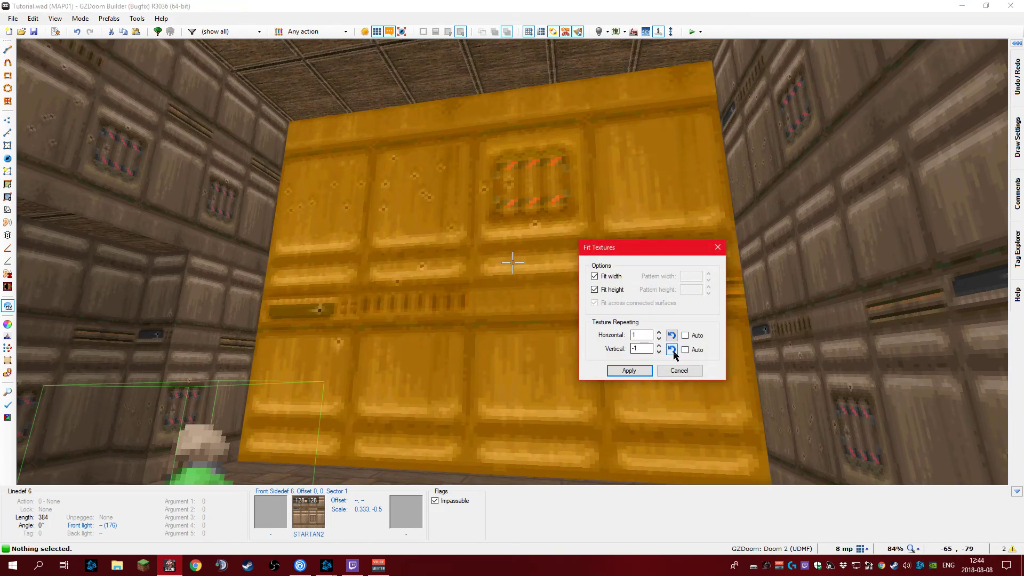
text(1)
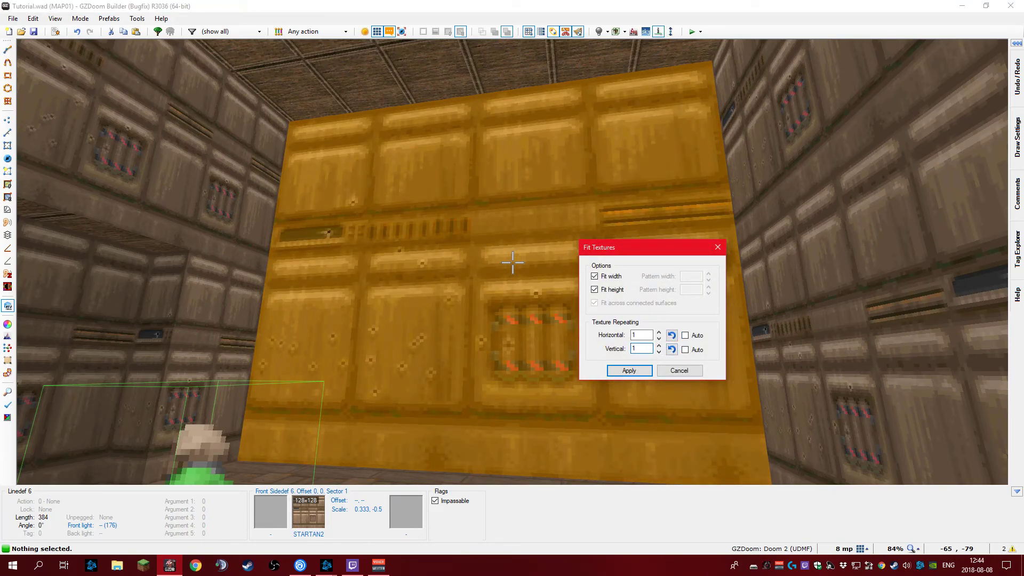
key(Escape)
Select the room's connected STARTAN2 walls and preview Fit Textures with automatic horizontal and vertical repeating
shift+click(513, 262)
key(ctrl+shift+a)
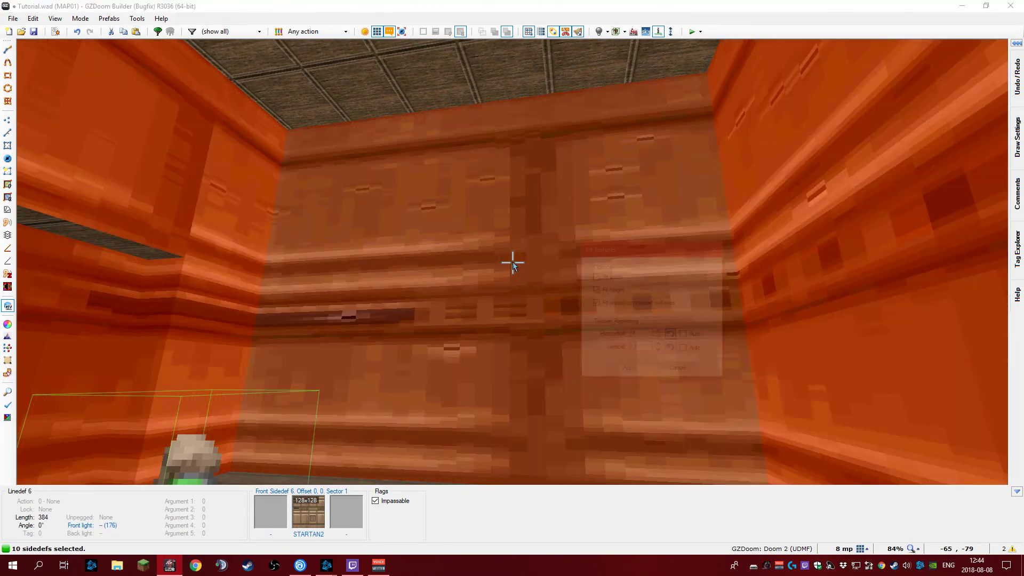
click(696, 366)
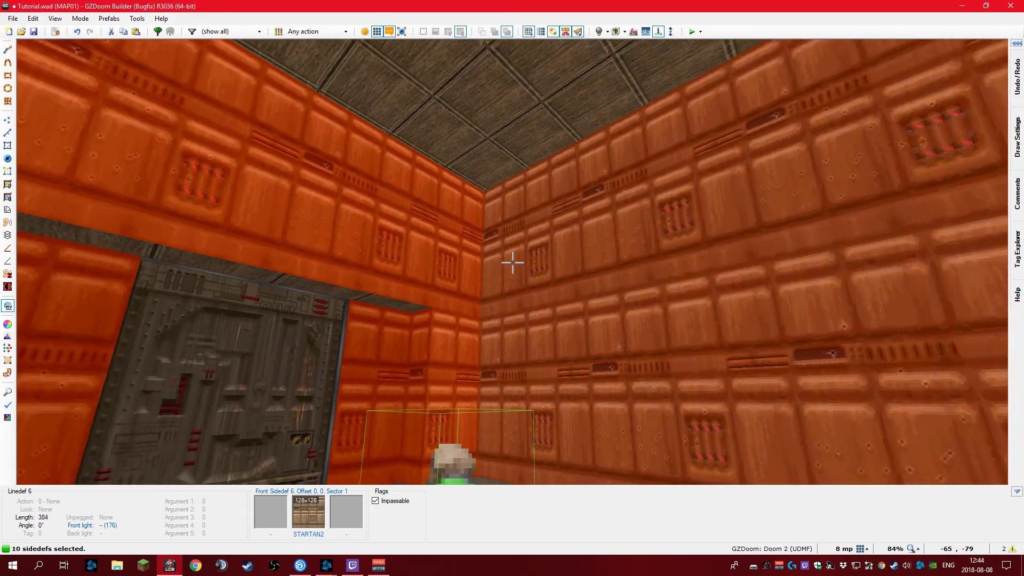
key(ctrl+shift+a)
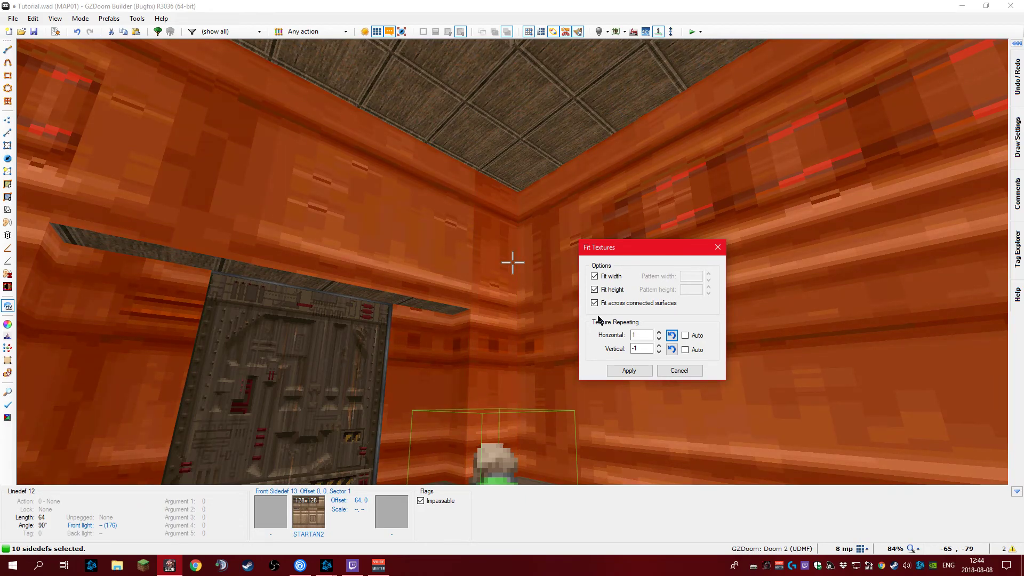
click(691, 350)
click(691, 335)
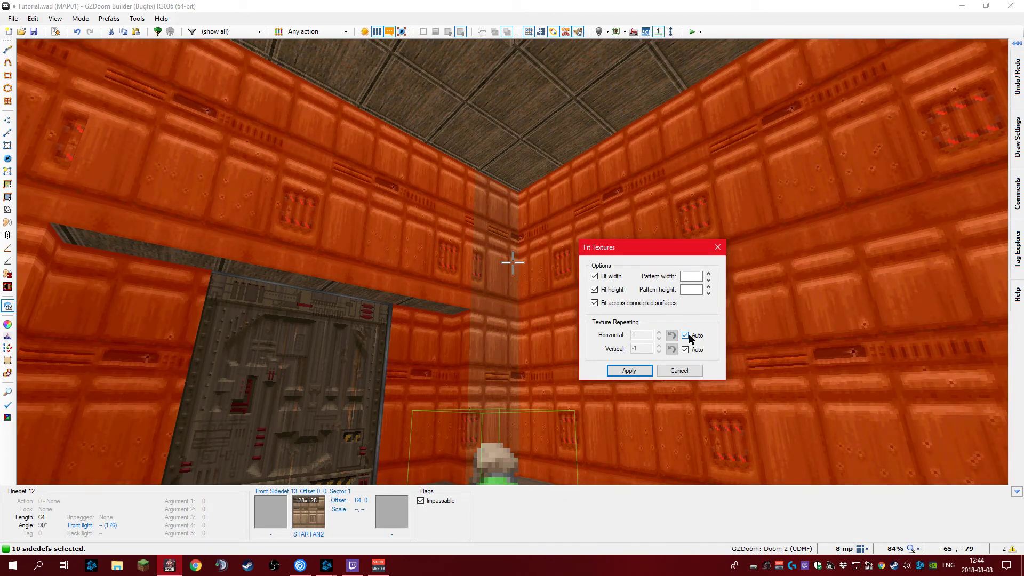
Compare the fitting preview with automatic repeating and Fit across connected surfaces toggled, cancel it and clear the wall selection
click(688, 335)
click(688, 336)
click(686, 350)
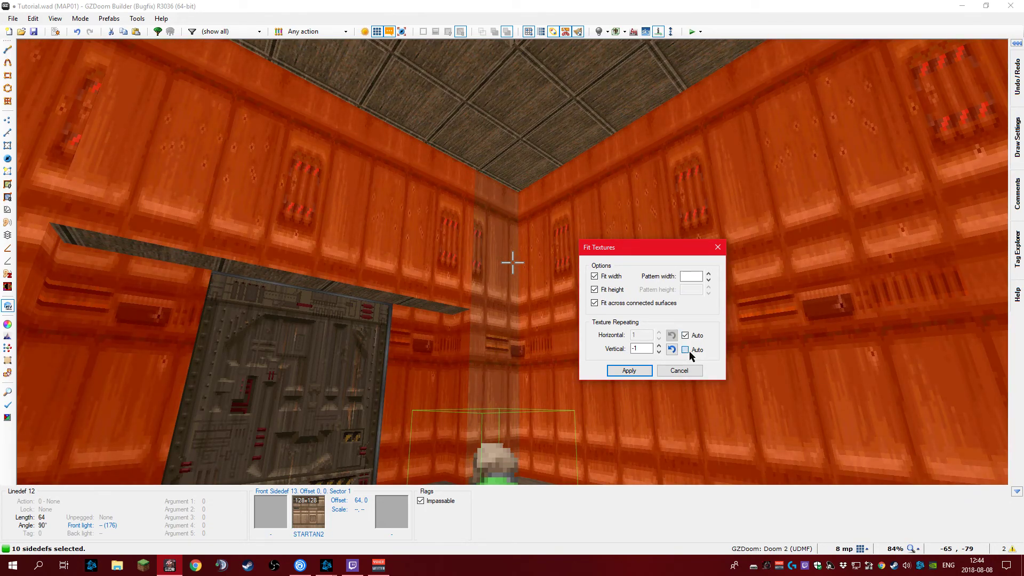
click(686, 351)
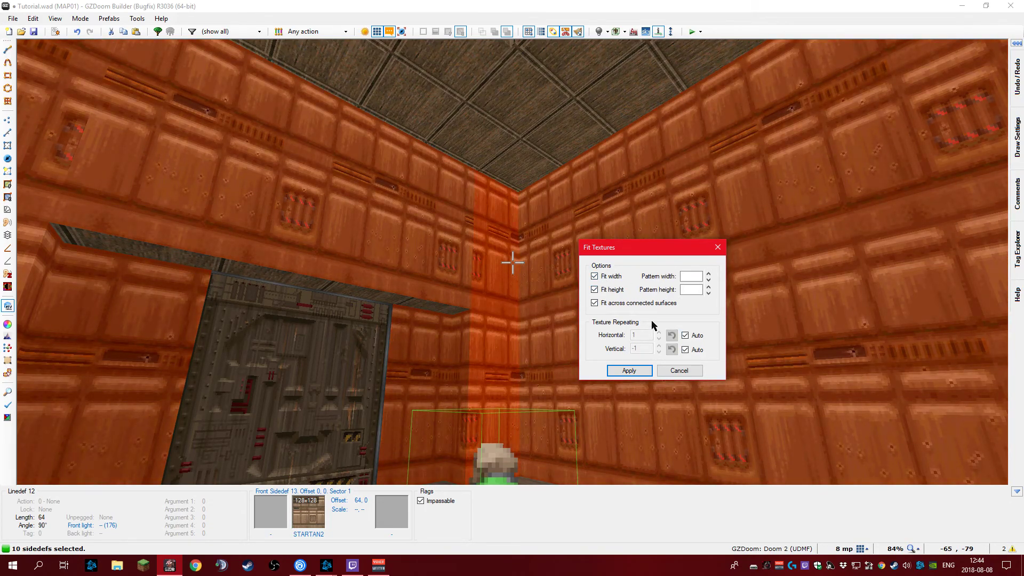
click(606, 304)
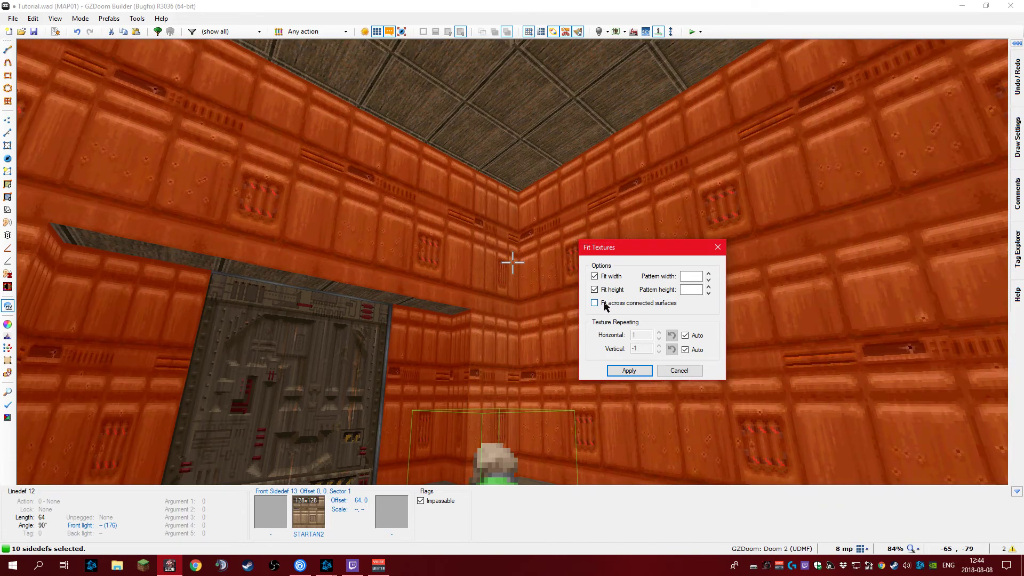
click(605, 306)
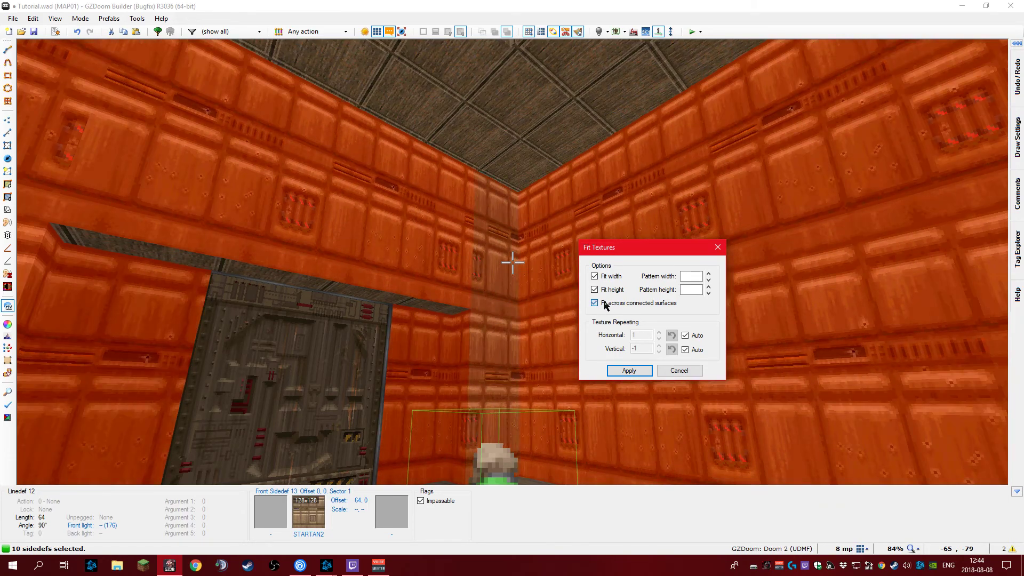
click(596, 305)
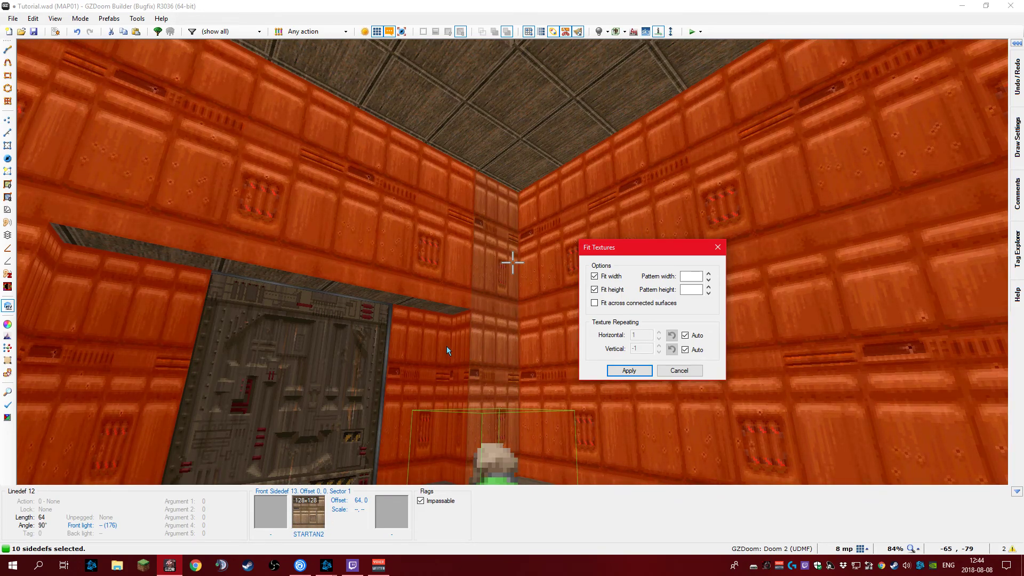
click(687, 369)
key(c)
Examine the walls, door frame and BIGDOOR4 door around the passage from several angles in 3D
key(e)
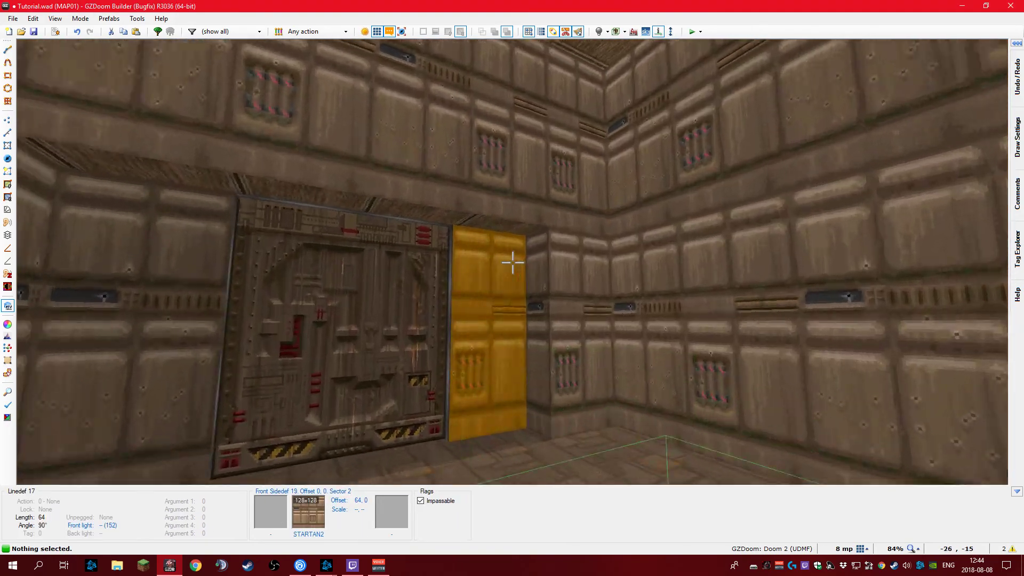
key(e)
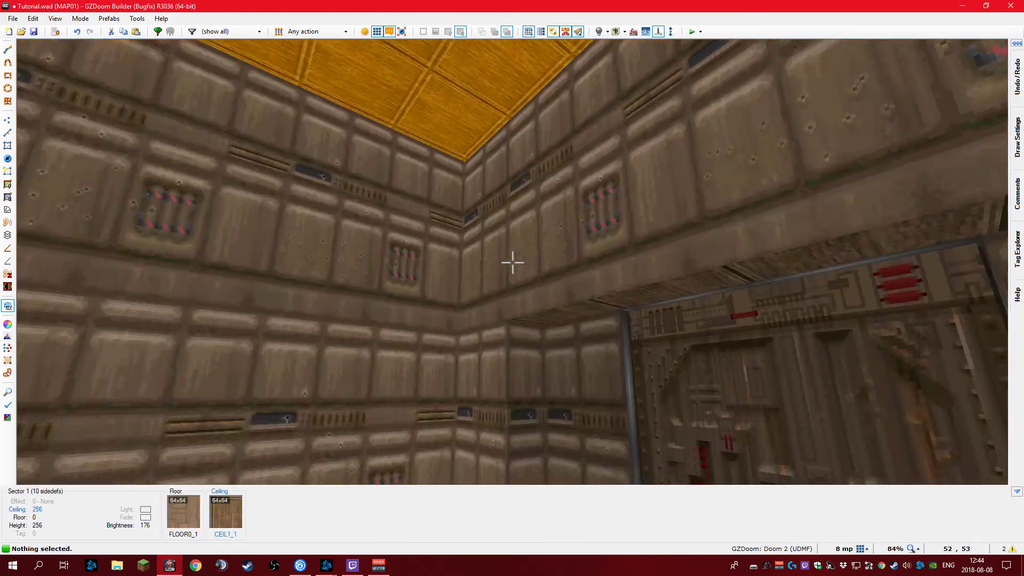
key(e)
key(d)
key(s)
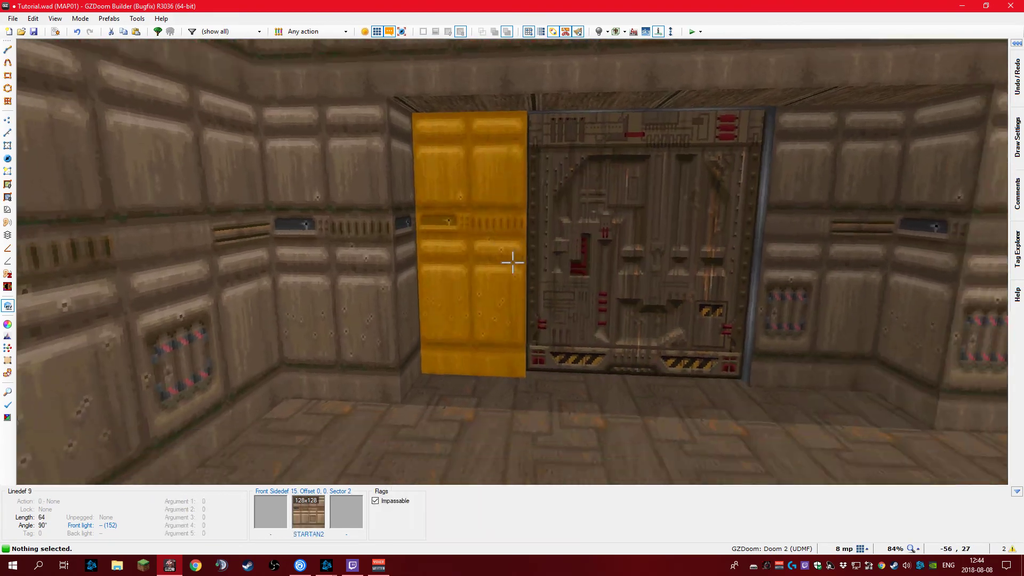
key(w)
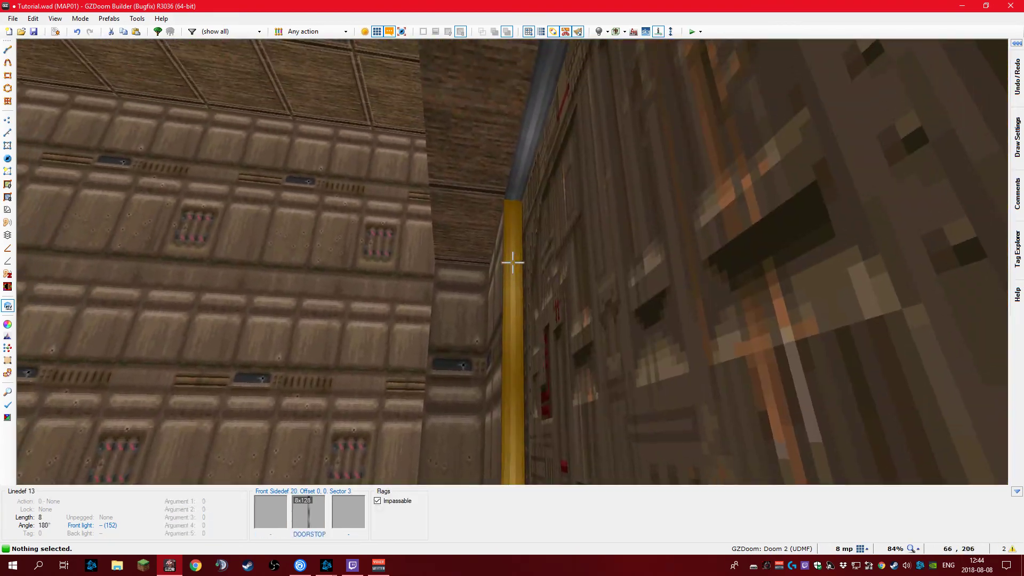
key(f)
key(s)
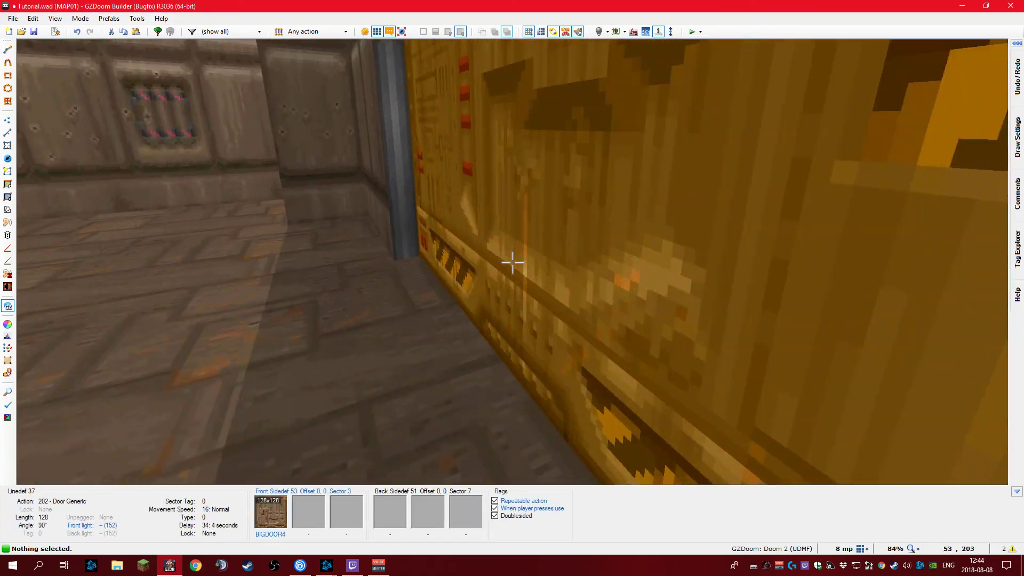
key(f)
key(s)
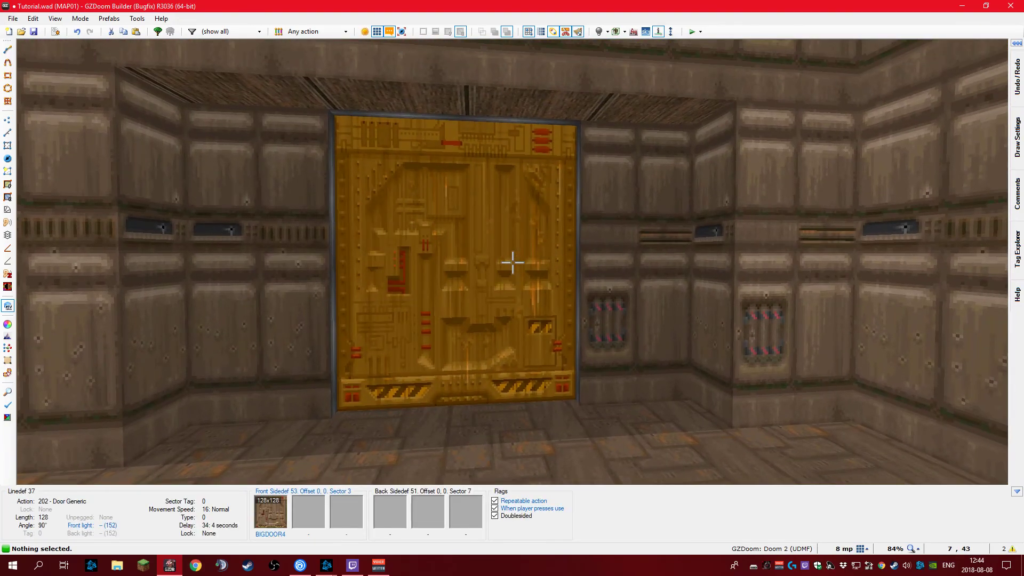
key(f)
Turn gravity on and lower the DOORSTOP ceiling strip in front of the door to height 72
key(g)
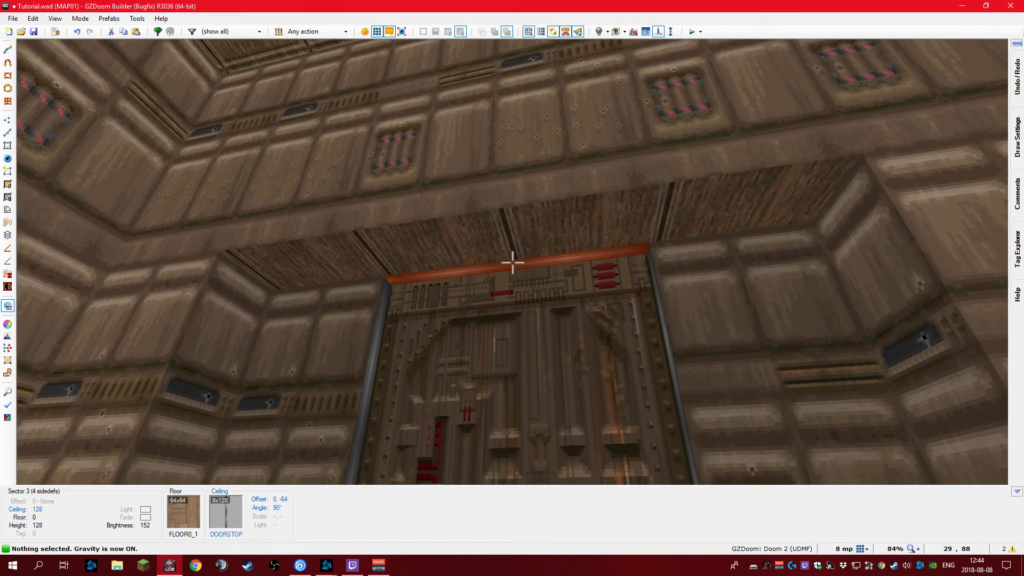
click(512, 262)
scroll(512, 262, down, 5)
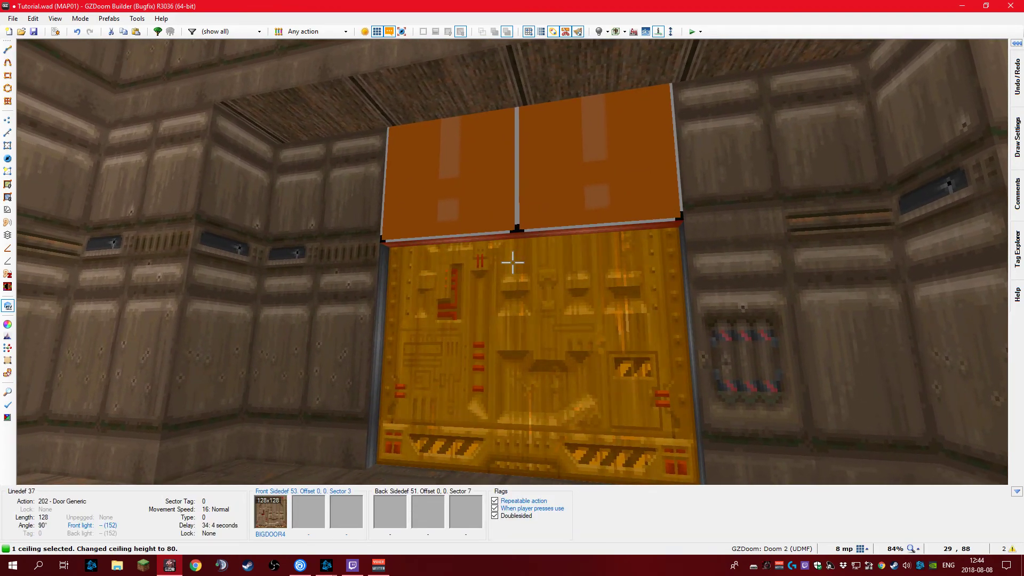
click(512, 262)
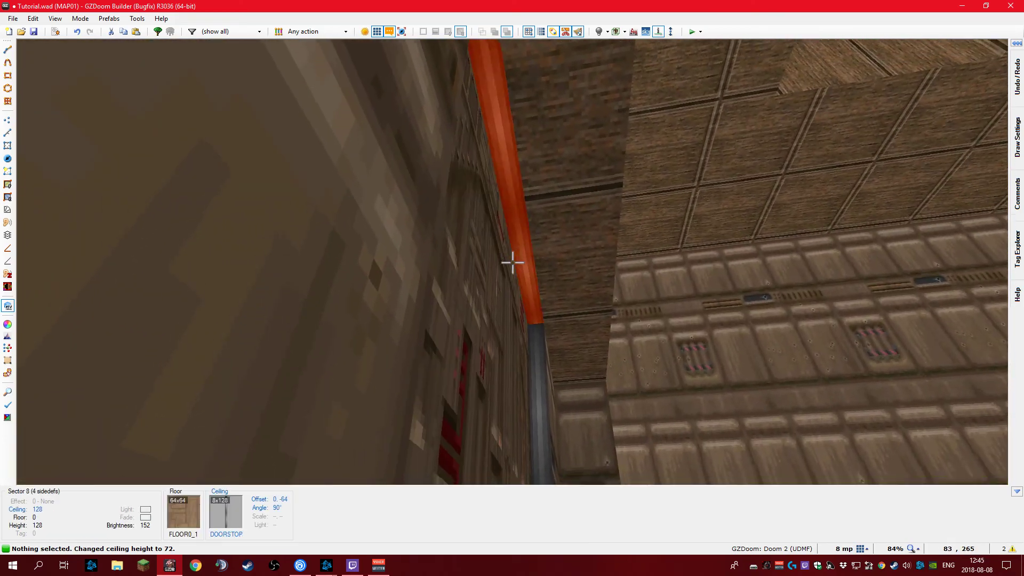
Lower the DOORSTOP ceiling strip on the door's opposite side to 72 and paste STARTAN2 onto the wall above it
click(512, 262)
scroll(513, 262, up, 2)
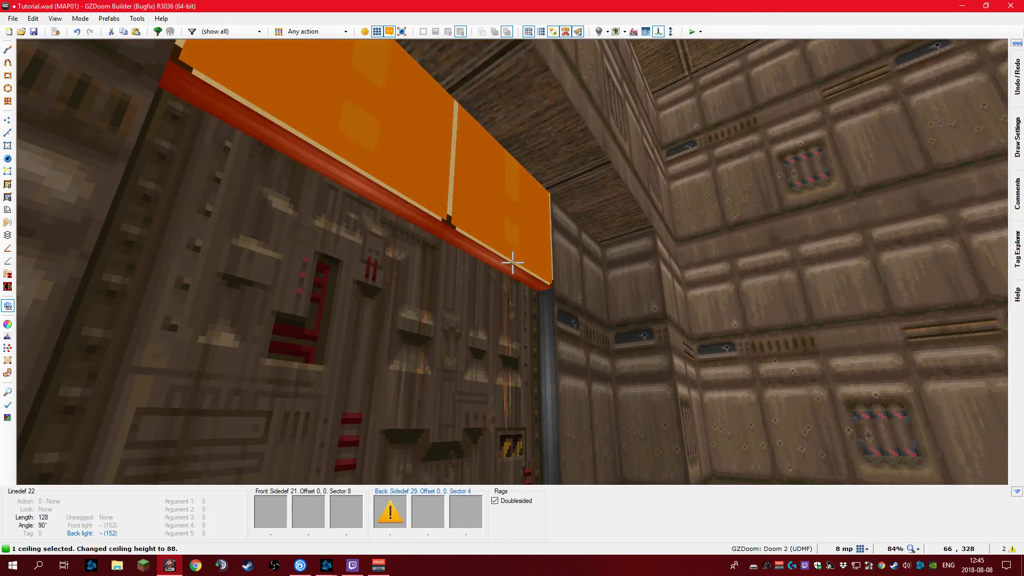
key(ctrl+v)
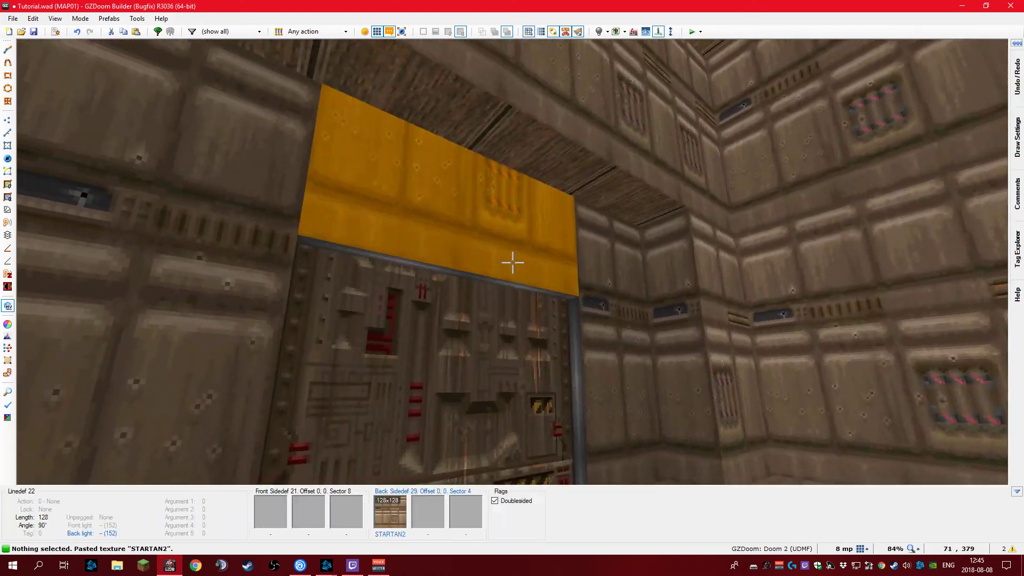
scroll(513, 262, down, 2)
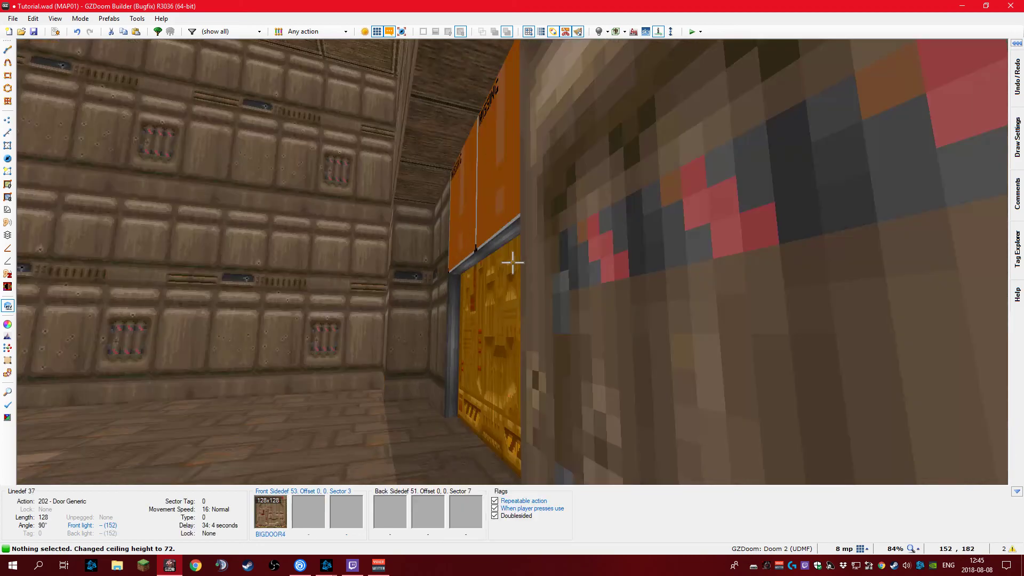
Paste STARTAN2 onto the missing wall section above the door in the first room and auto-align the textures there
key(ctrl+v)
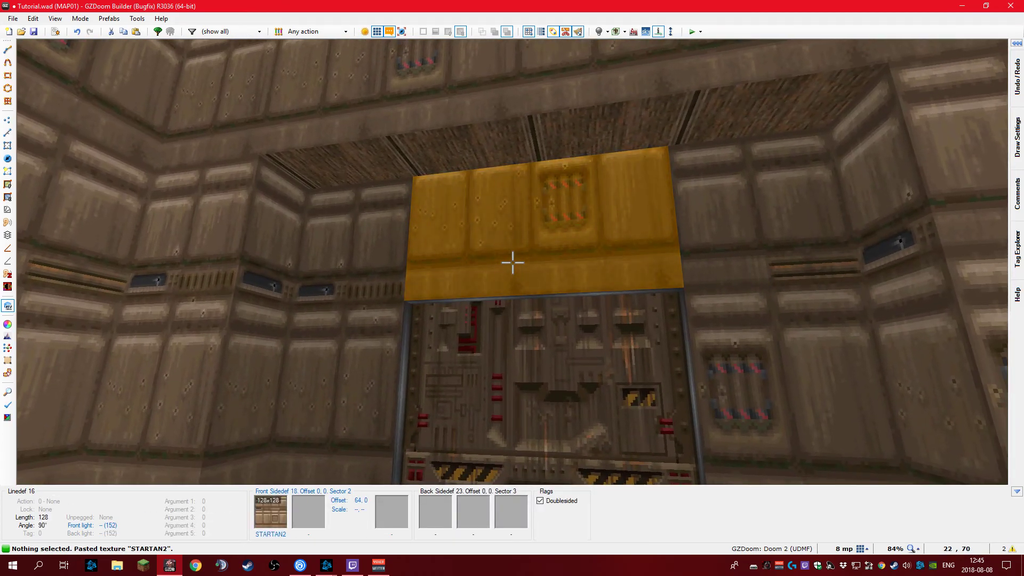
key(shift+a)
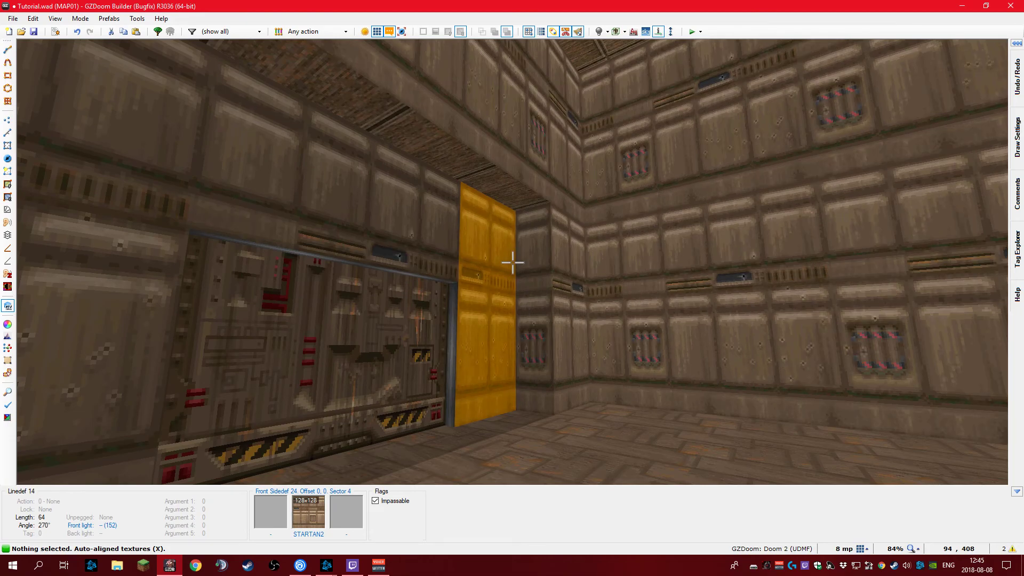
key(s)
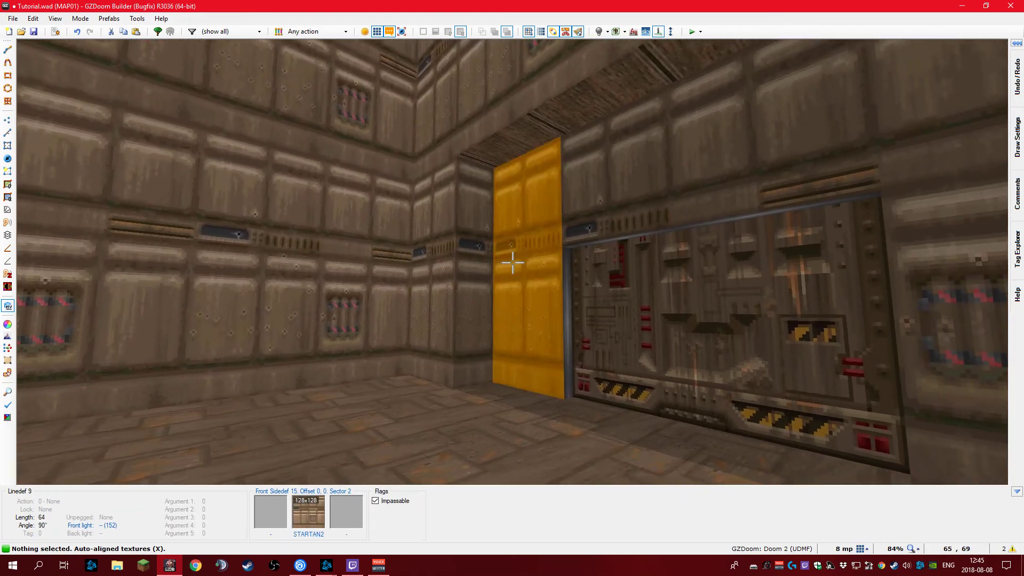
key(a)
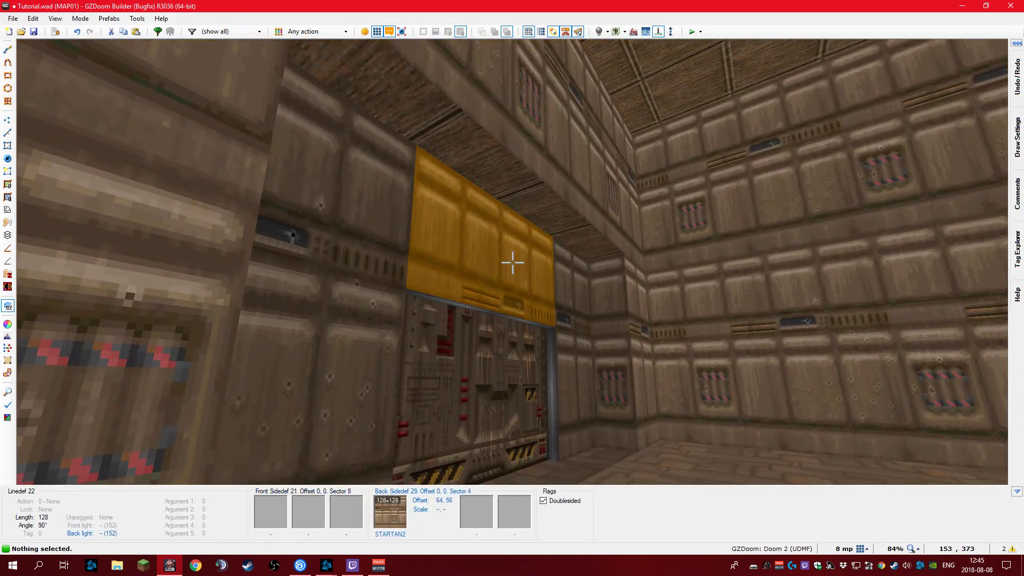
Inspect the Upper unpegged flag in the linedef properties of the wall above the door, cancel and clear the selection
click(512, 262)
right_click(512, 263)
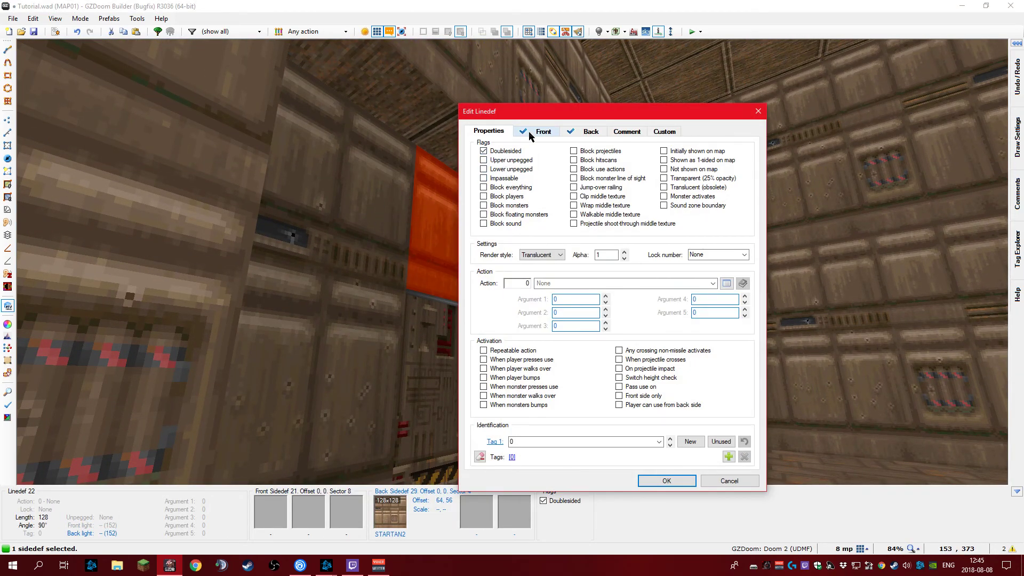
click(501, 162)
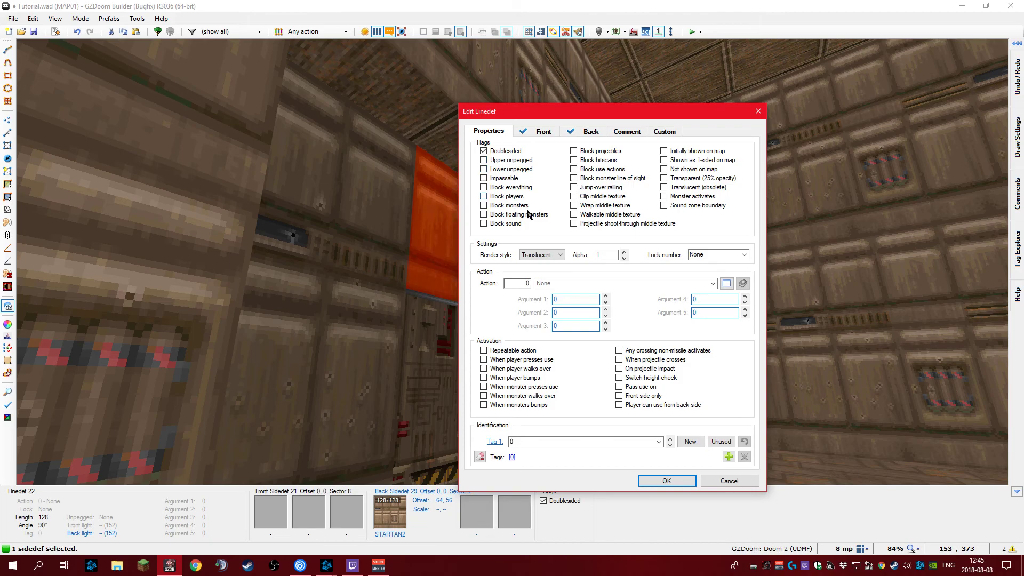
click(705, 477)
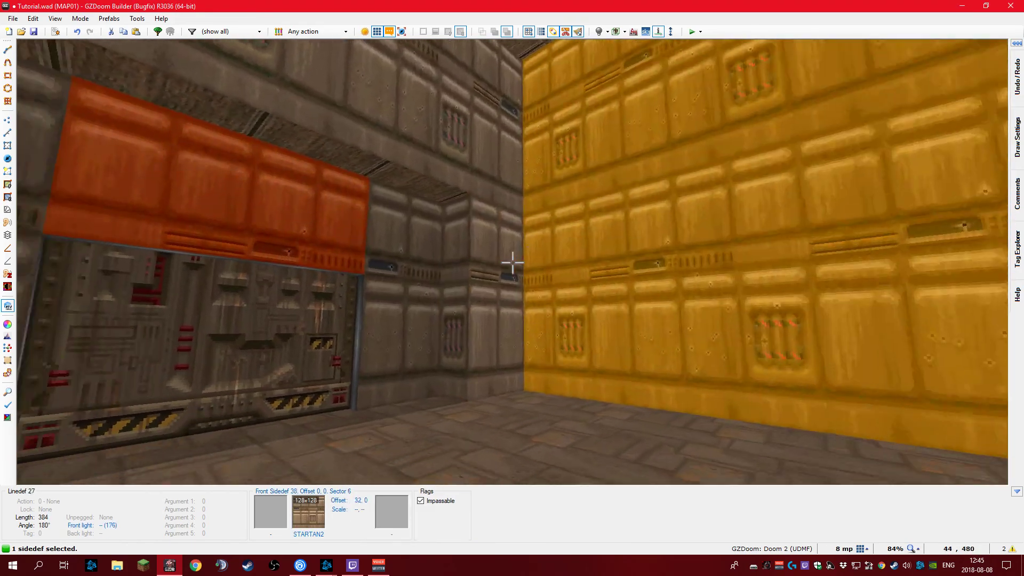
click(513, 262)
Check the aligned textures above the door from both rooms, return to the 2D map view and save the map
key(d)
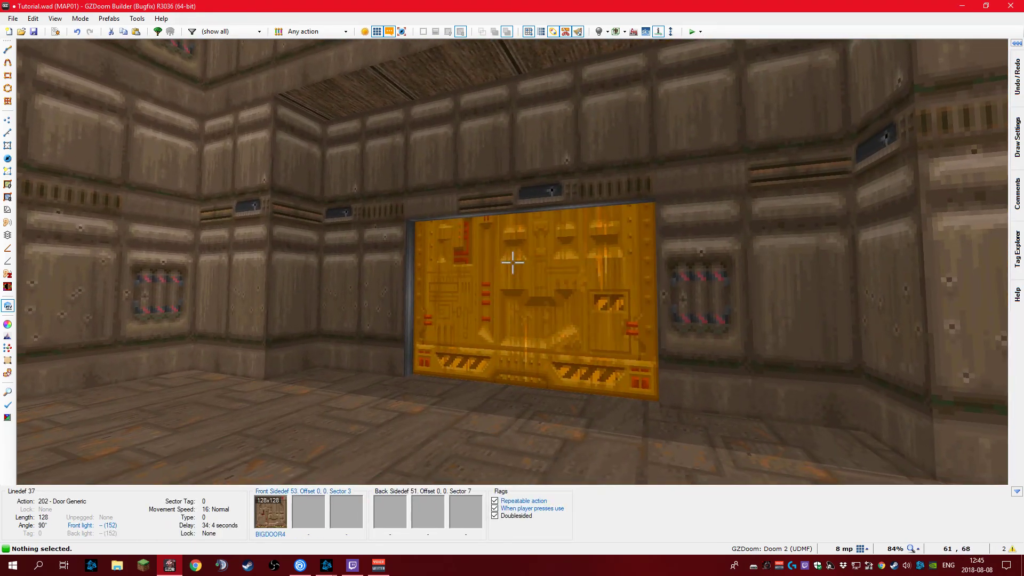
key(d)
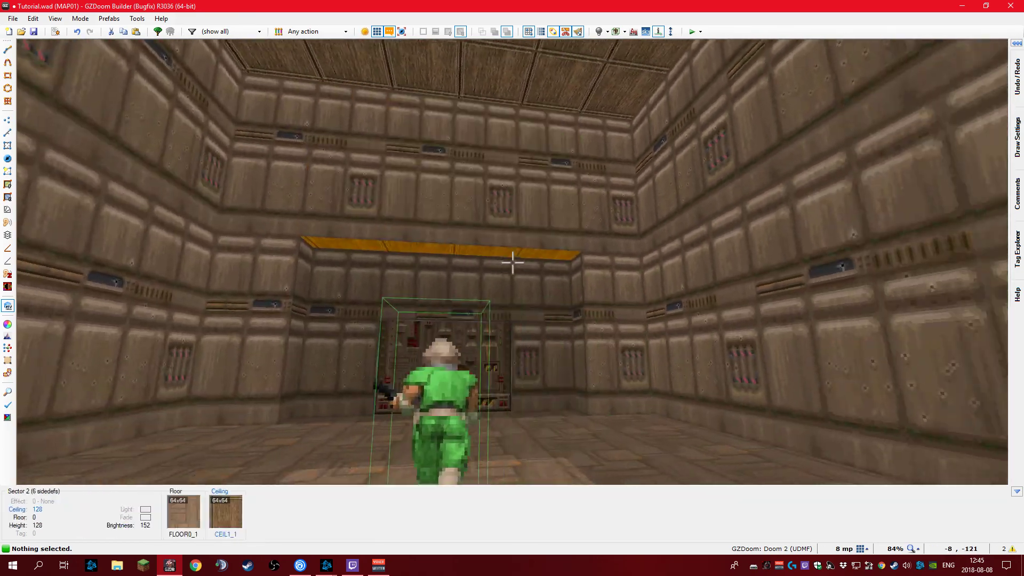
key(e)
key(s)
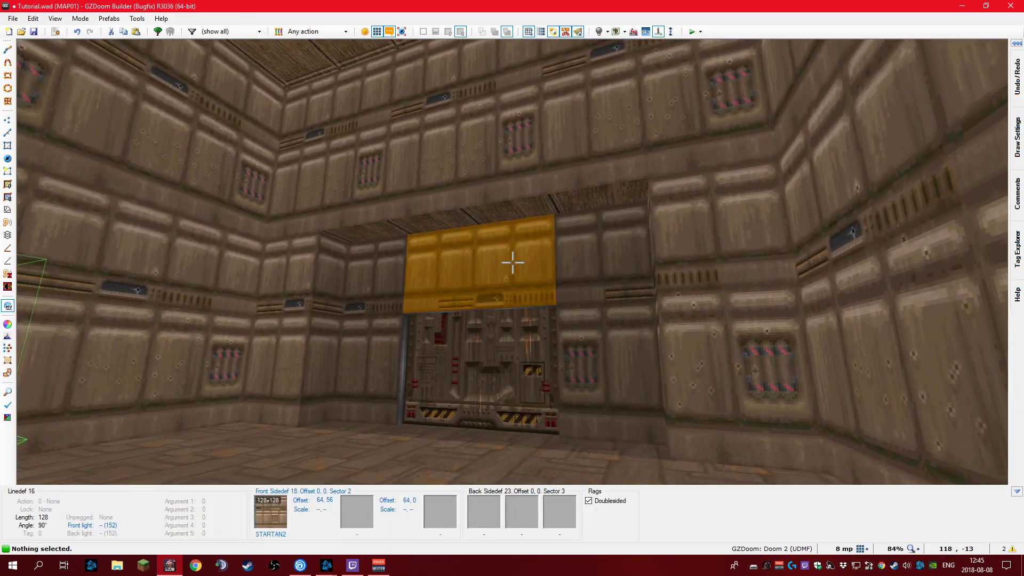
key(e)
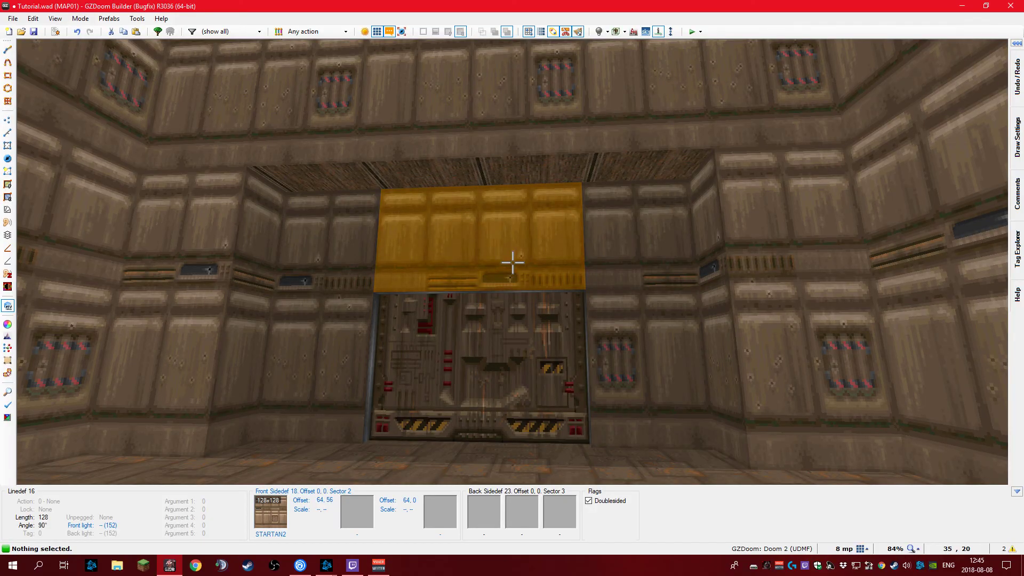
key(q)
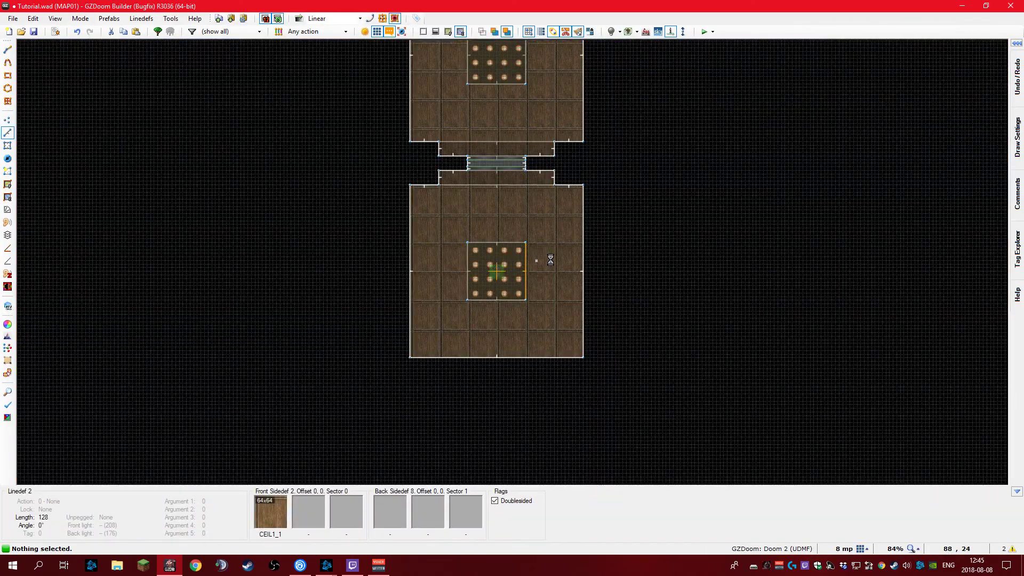
key(ctrl+s)
scroll(542, 202, down, 6)
scroll(539, 202, up, 7)
scroll(532, 199, down, 3)
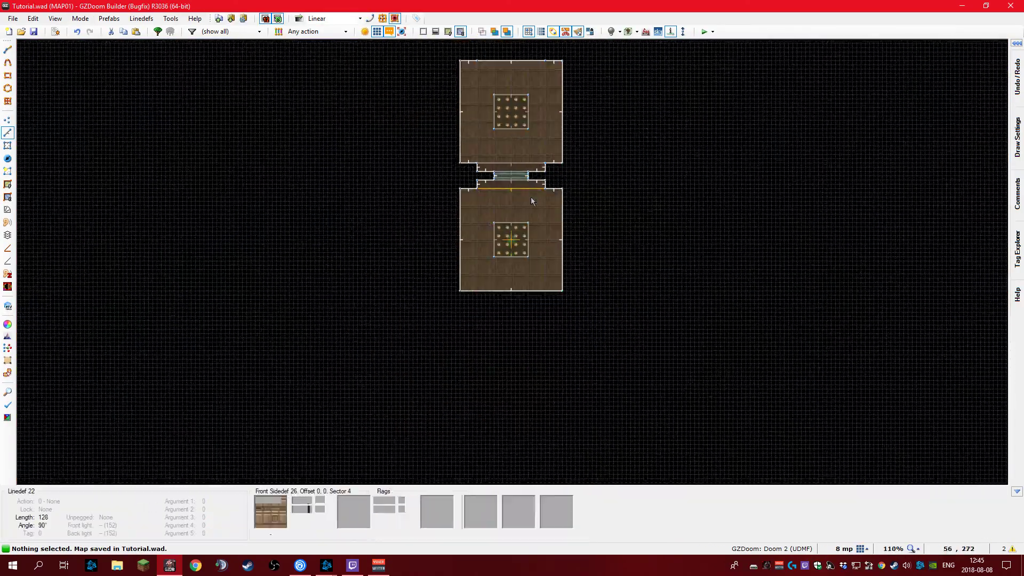
scroll(539, 224, down, 3)
scroll(522, 256, up, 5)
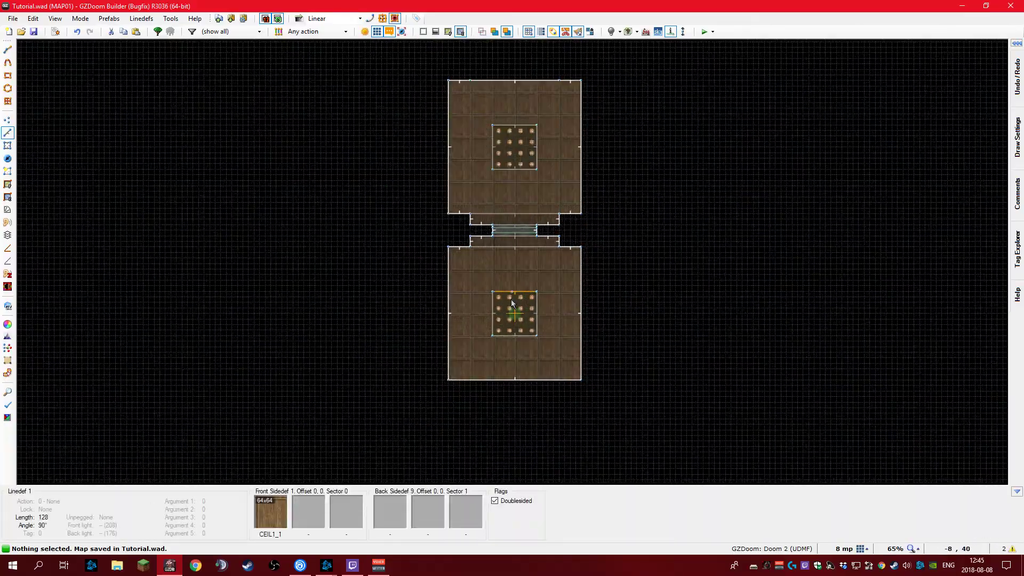
scroll(510, 304, up, 5)
scroll(508, 299, down, 3)
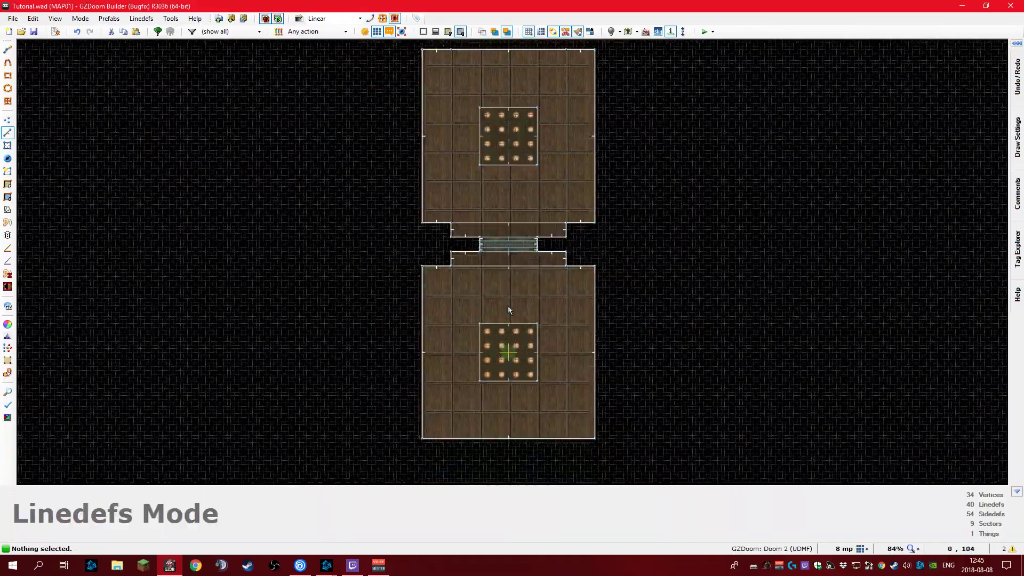
scroll(520, 207, up, 3)
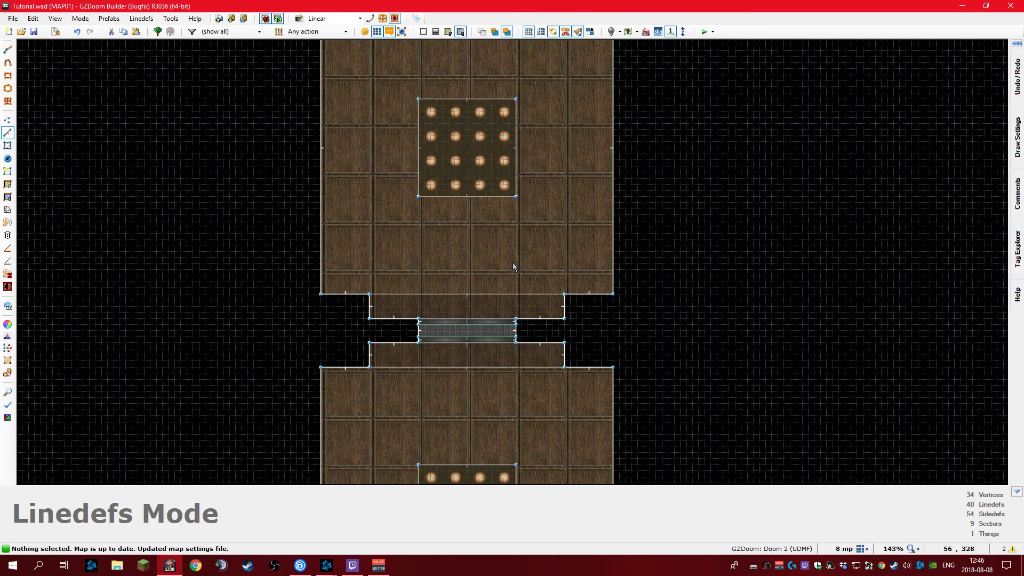
scroll(513, 263, down, 6)
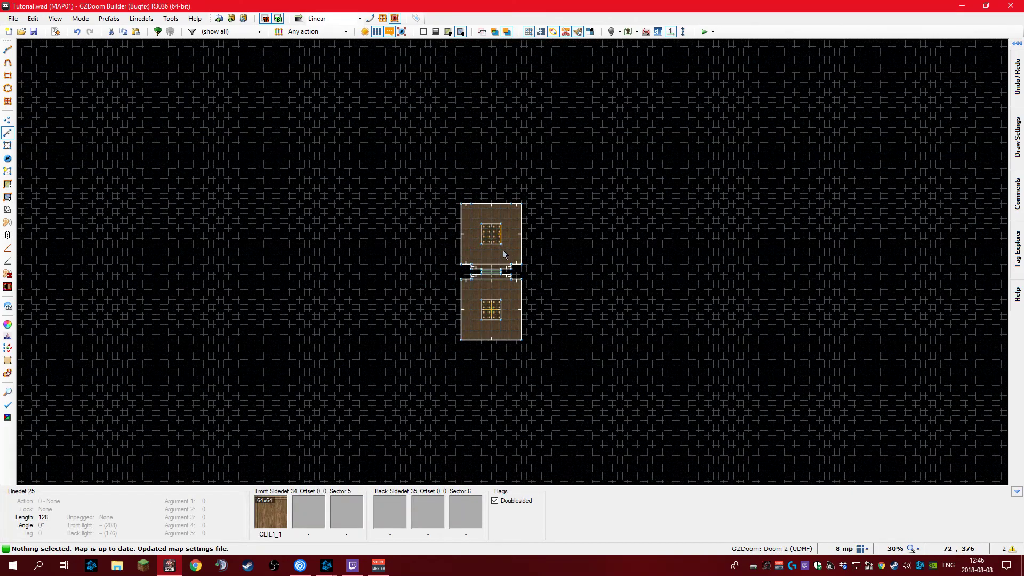
Switch the 2D editor to 3D Floor Mode with both rooms in view
scroll(503, 251, up, 6)
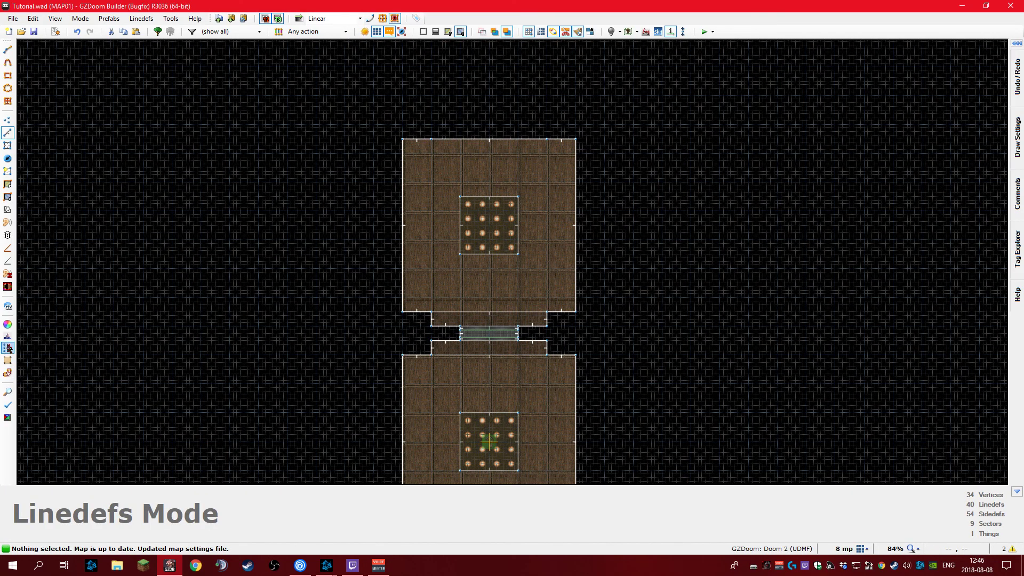
click(7, 235)
drag(490, 342, 368, 329)
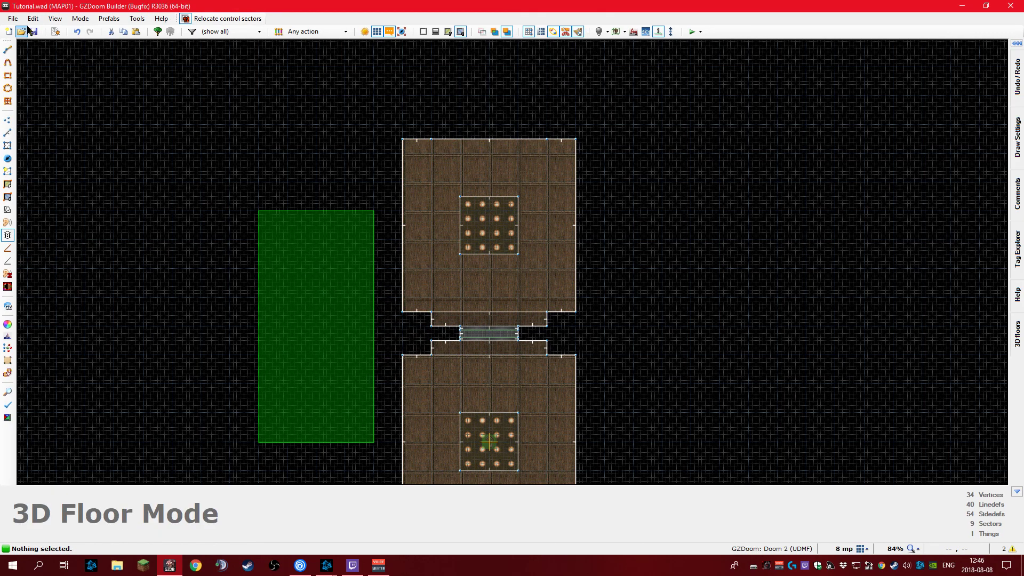